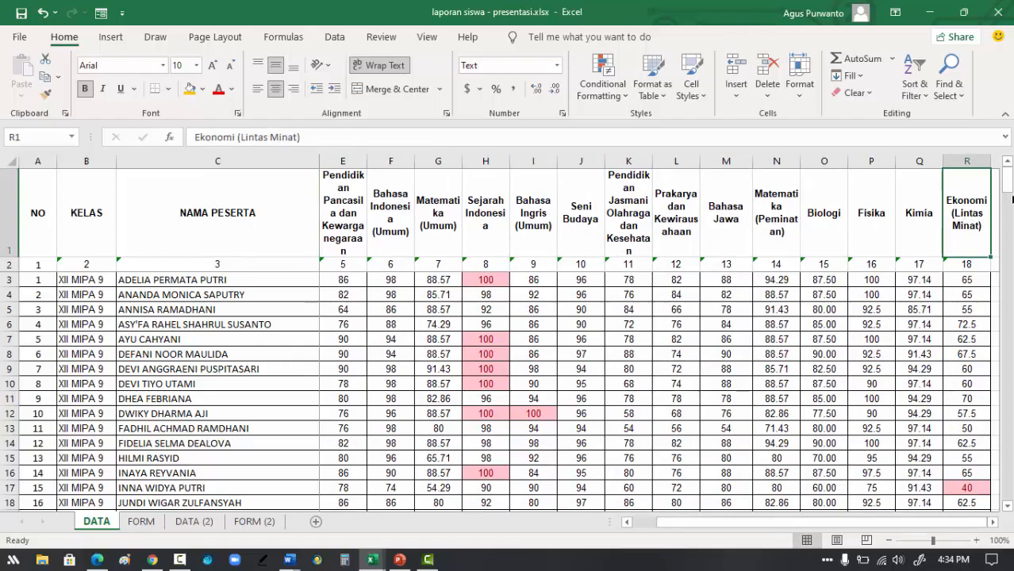
# - Examine the student score table on the DATA sheet and the matching report layout on the FORM sheet
pyautogui.moveTo(1011, 200); pyautogui.dragTo(999, 179)
pyautogui.click(141, 521)
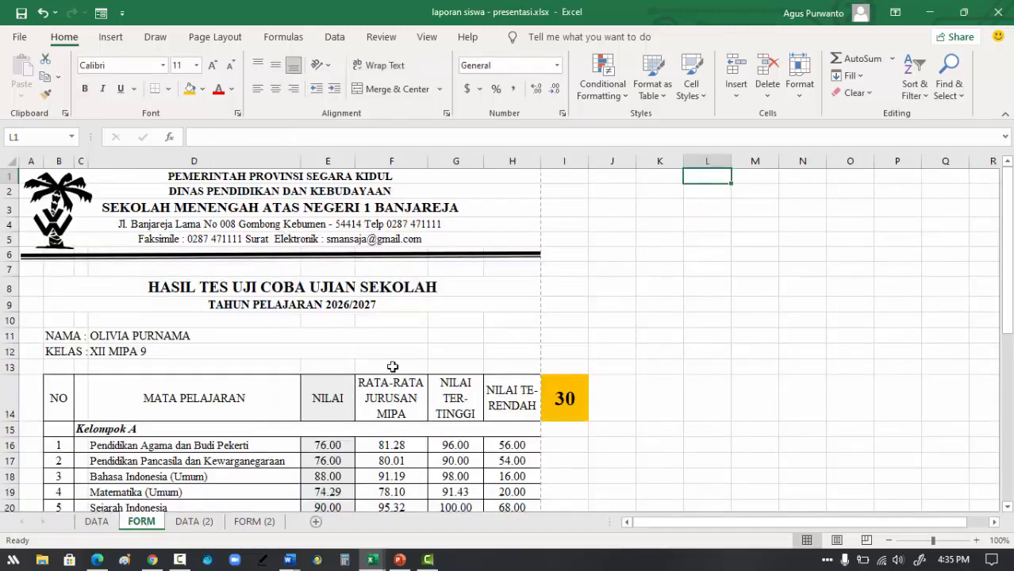
pyautogui.scroll(-2, 539, 301)
pyautogui.scroll(1, 538, 301)
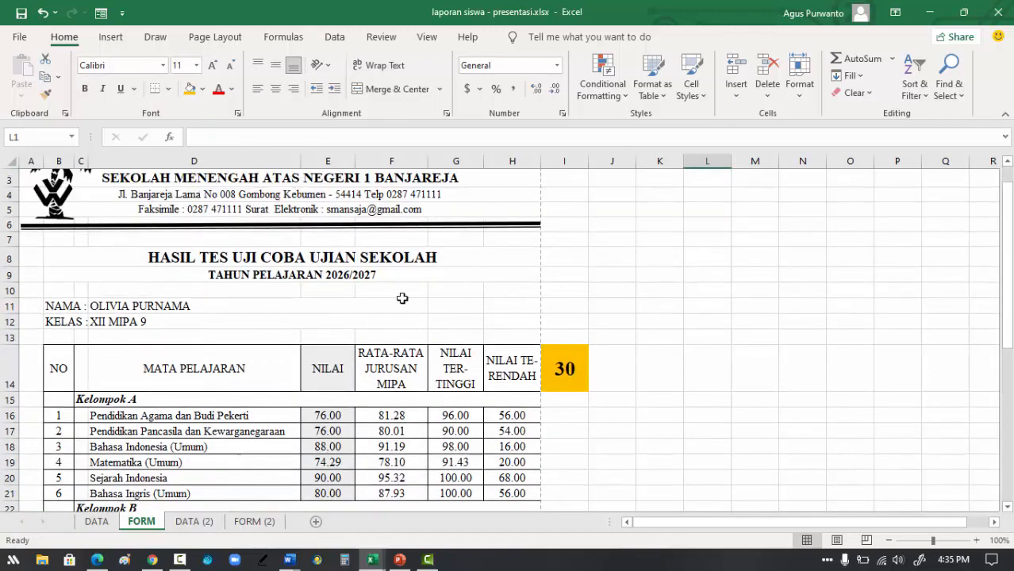
pyautogui.click(93, 528)
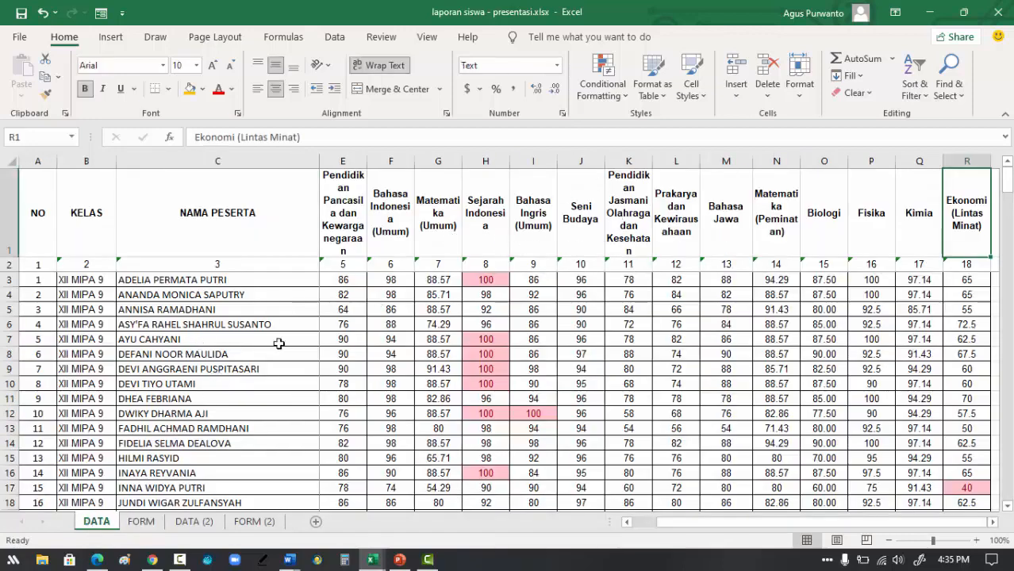
pyautogui.click(140, 522)
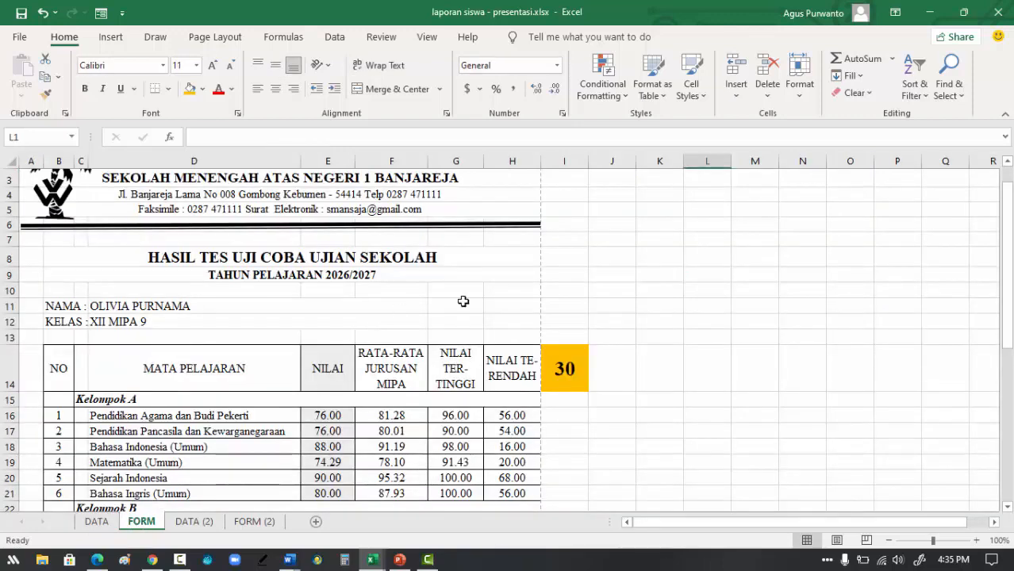
pyautogui.click(602, 285)
pyautogui.scroll(-2, 420, 265)
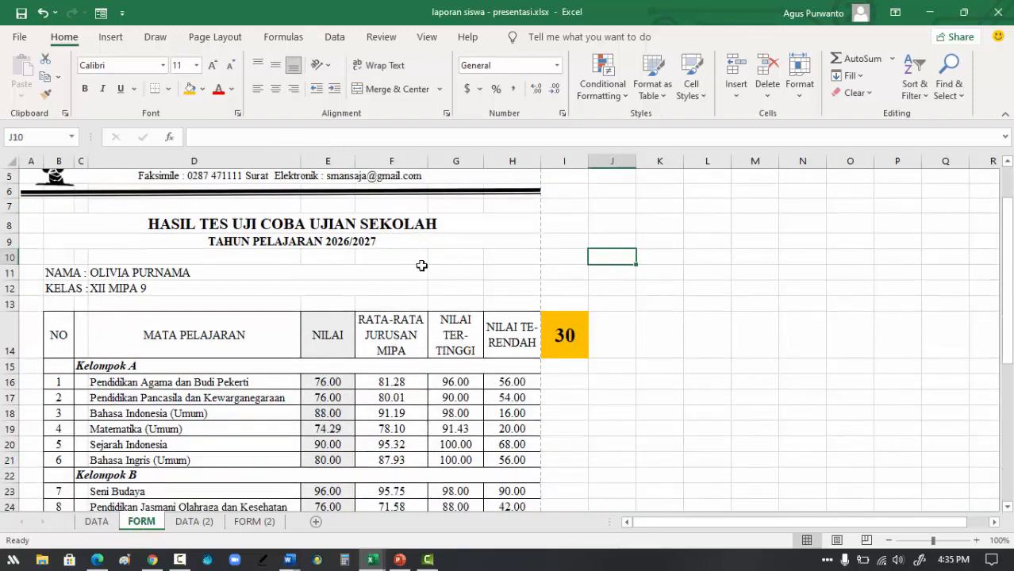
# - Set the student number in the report form's orange cell I14 to 2
pyautogui.scroll(1, 421, 266)
pyautogui.click(566, 332)
pyautogui.doubleClick(575, 336)
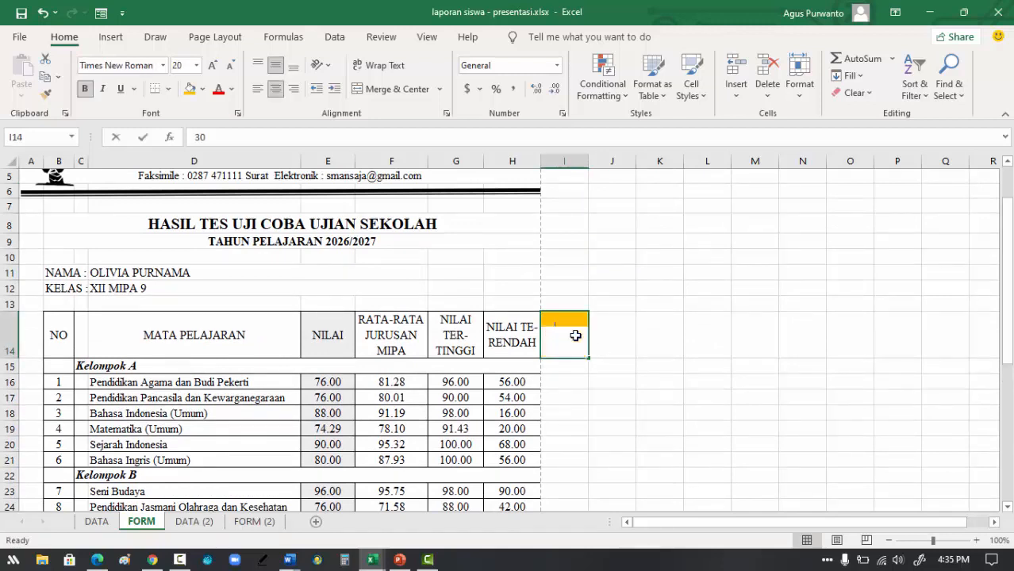
pyautogui.write('20')
pyautogui.press('BackSpace')
pyautogui.click(601, 335)
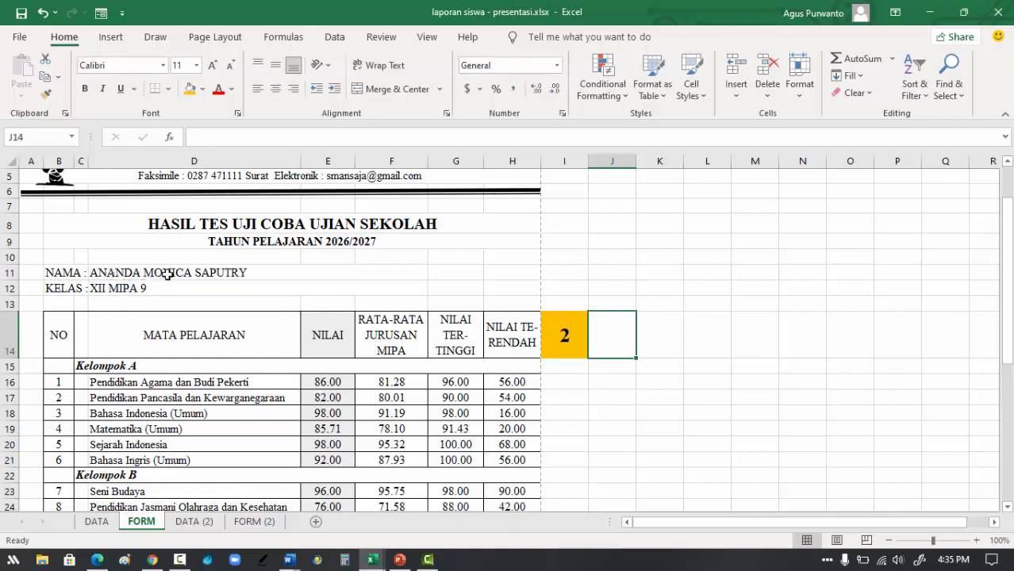
# - Change the student number in cell I14 to 21 and check the report's name and subject scores
pyautogui.click(556, 338)
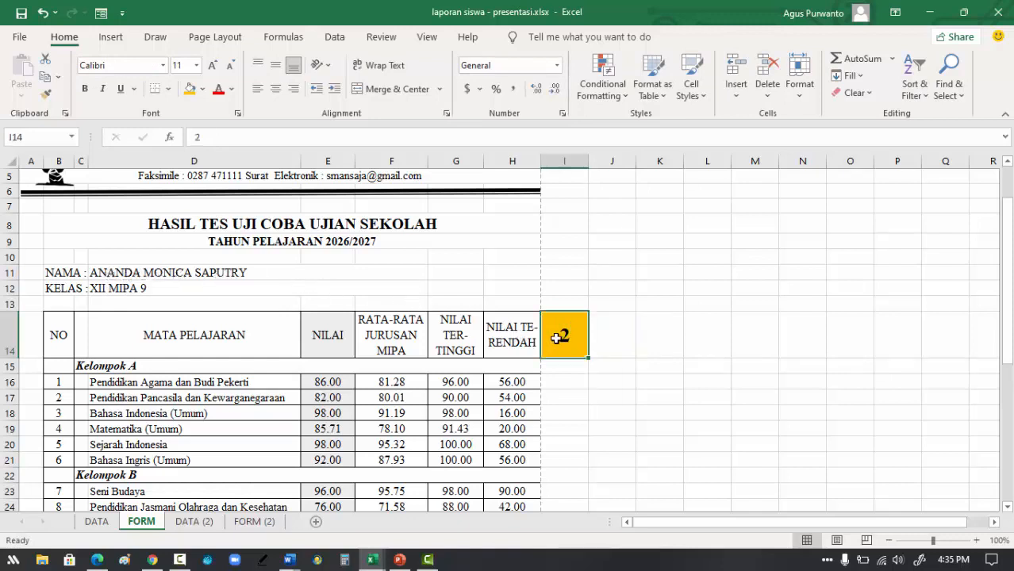
pyautogui.write('21')
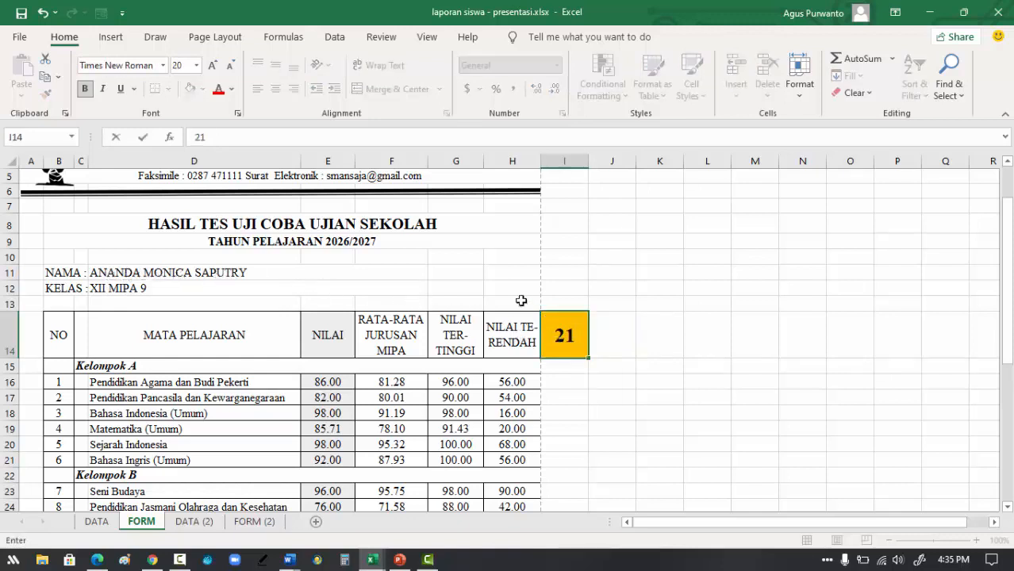
pyautogui.click(508, 287)
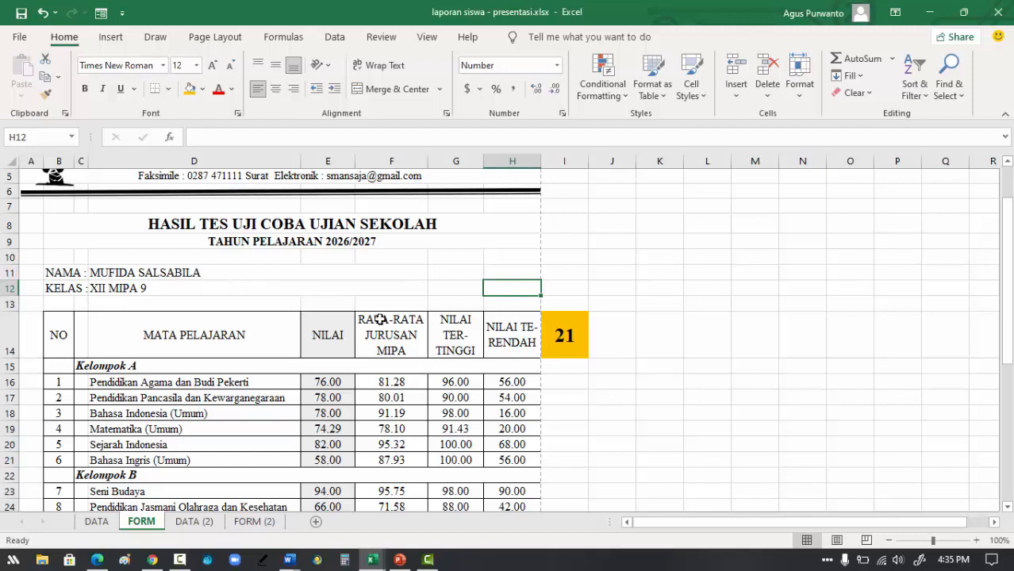
pyautogui.scroll(-2, 379, 319)
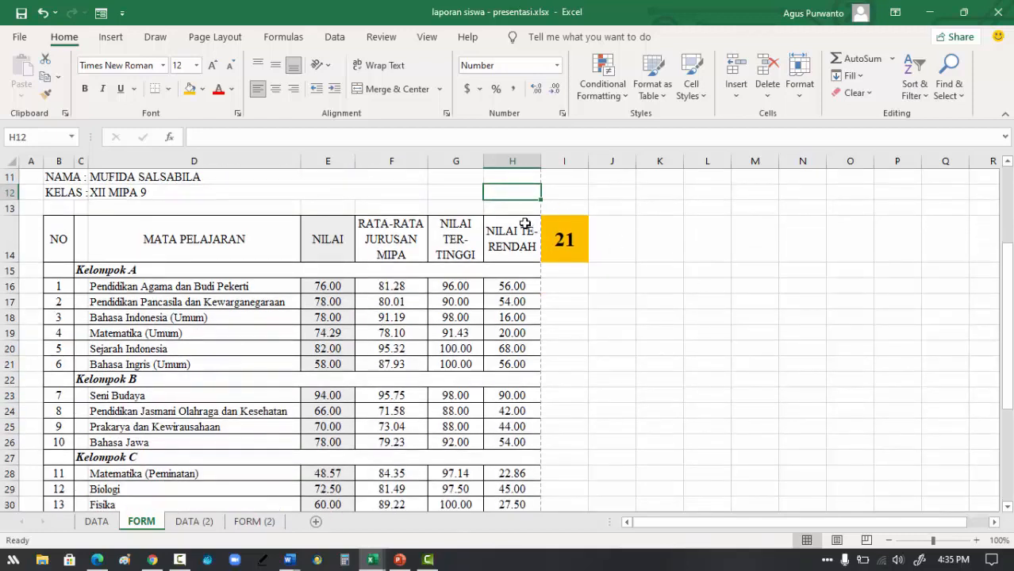
pyautogui.scroll(3, 606, 273)
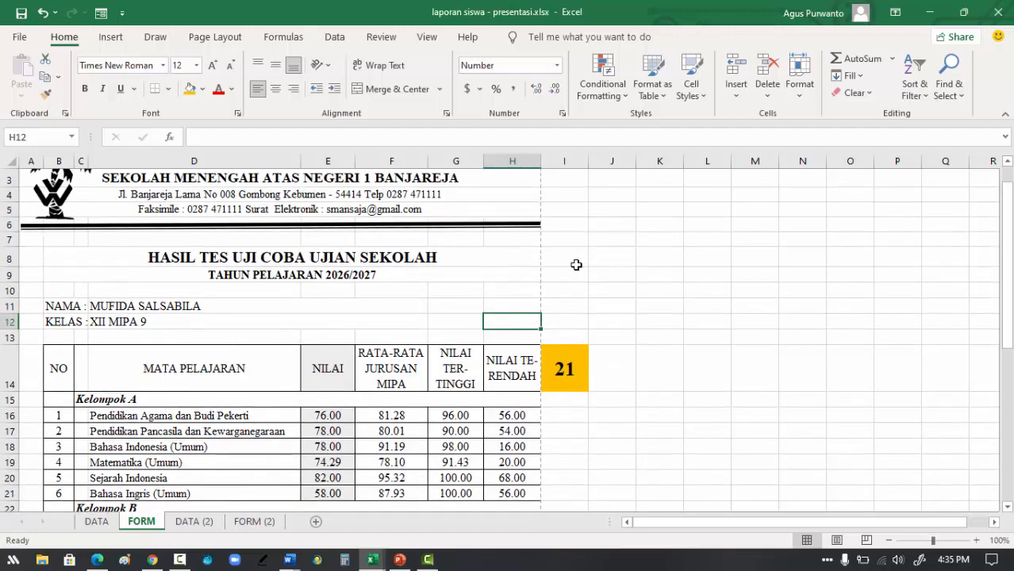
# - Switch to Edge and review the first page of the exported report laporan.pdf, from letterhead to signature block
pyautogui.click(96, 559)
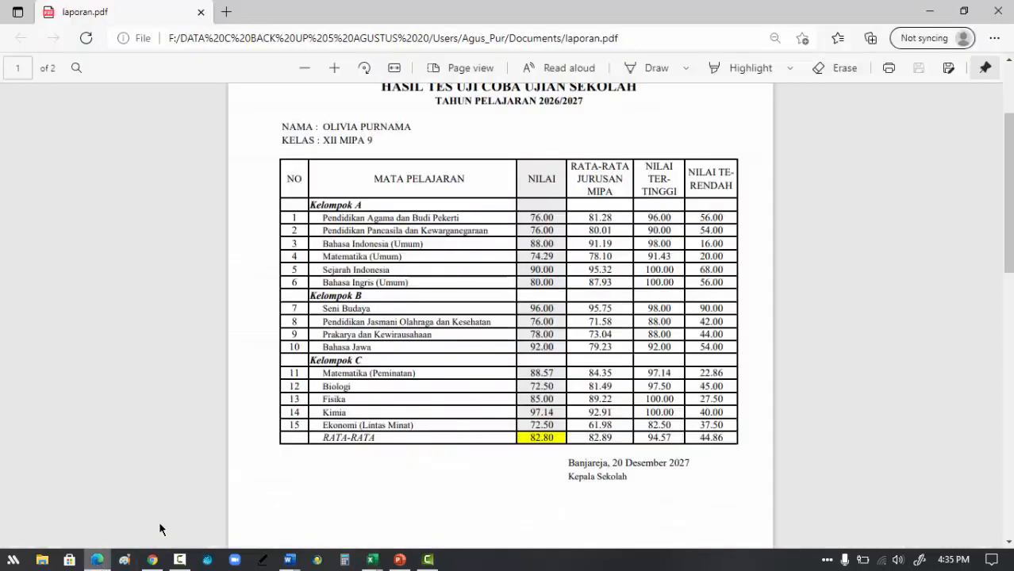
pyautogui.scroll(3, 466, 204)
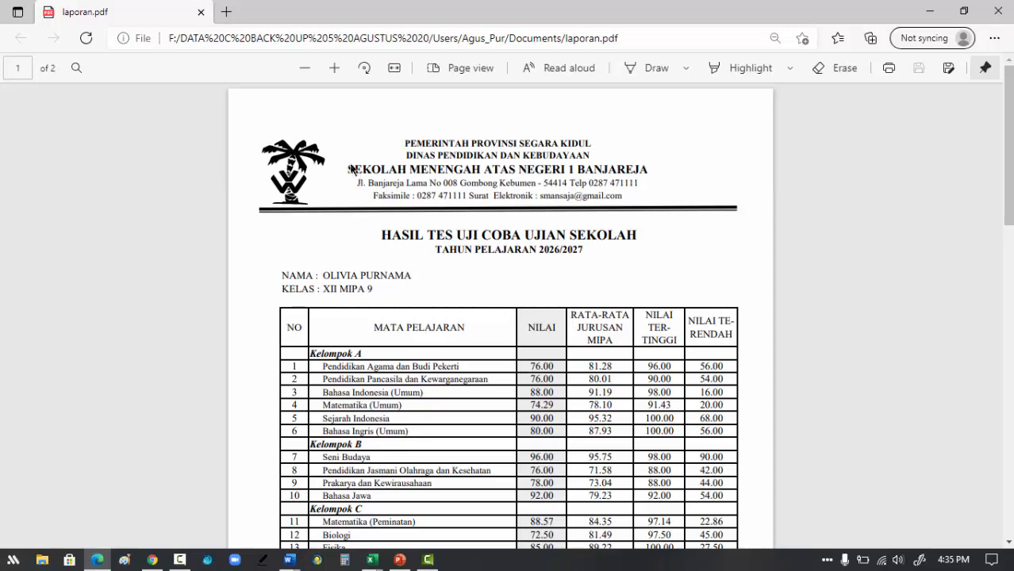
pyautogui.scroll(-5, 652, 250)
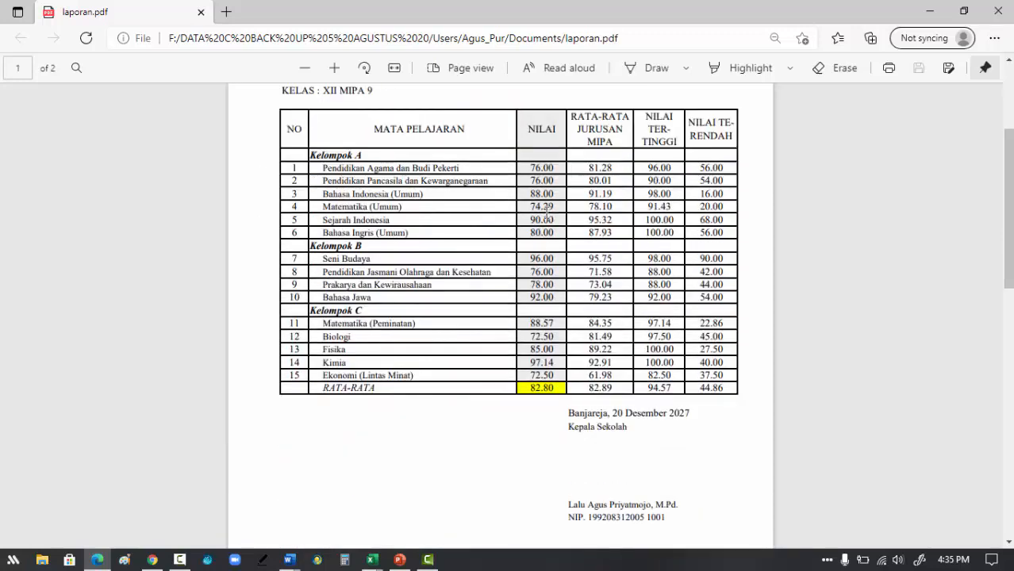
pyautogui.scroll(2, 546, 212)
pyautogui.scroll(2, 310, 157)
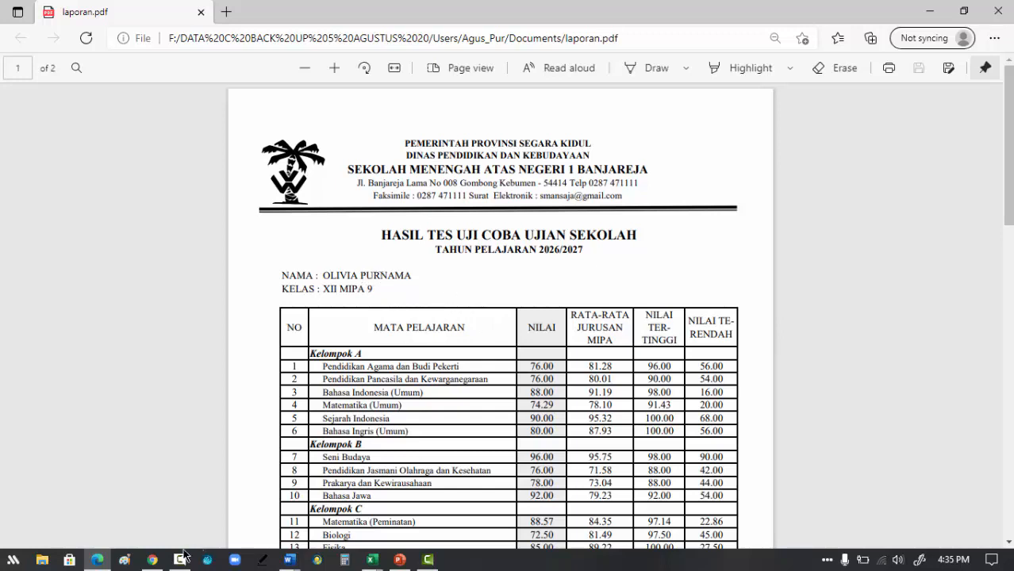
# - Return to the laporan siswa - presentasi.xlsx workbook in Excel and set the student number in cell I14 of FORM to 1
pyautogui.moveTo(368, 559)
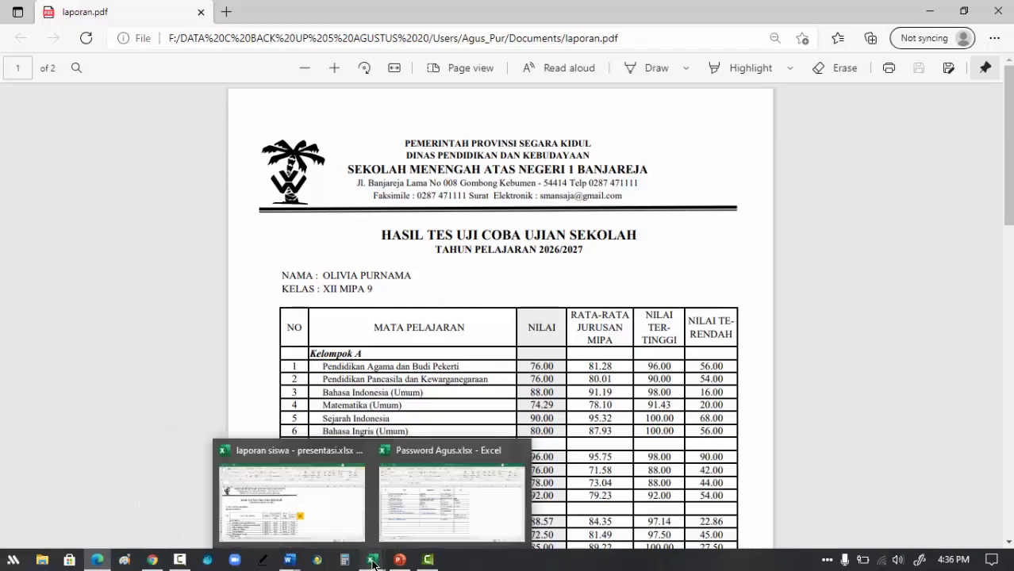
pyautogui.click(361, 487)
pyautogui.scroll(-4, 579, 342)
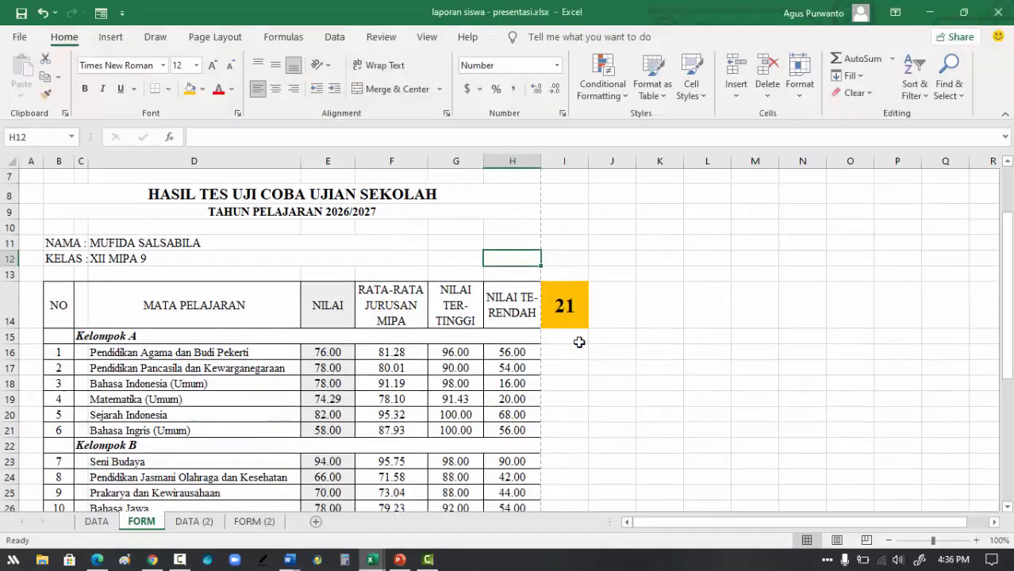
pyautogui.scroll(-1, 579, 342)
pyautogui.scroll(5, 579, 341)
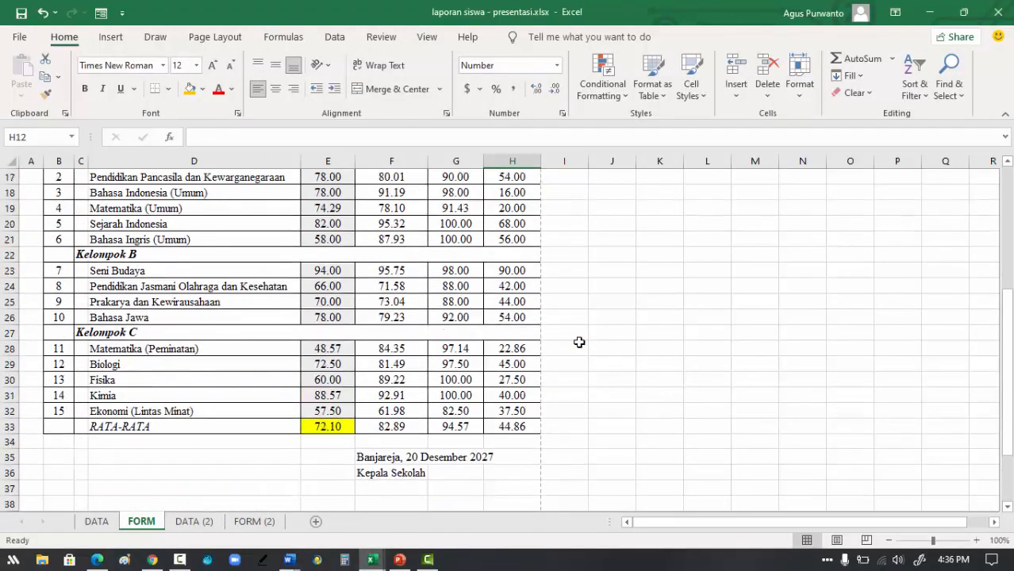
pyautogui.click(573, 365)
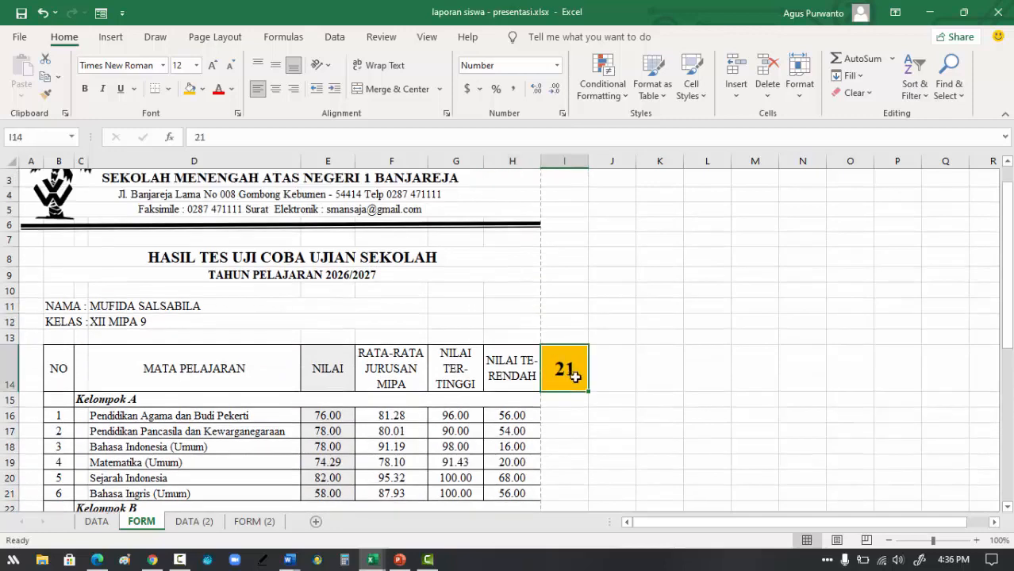
pyautogui.write('1')
pyautogui.click(644, 363)
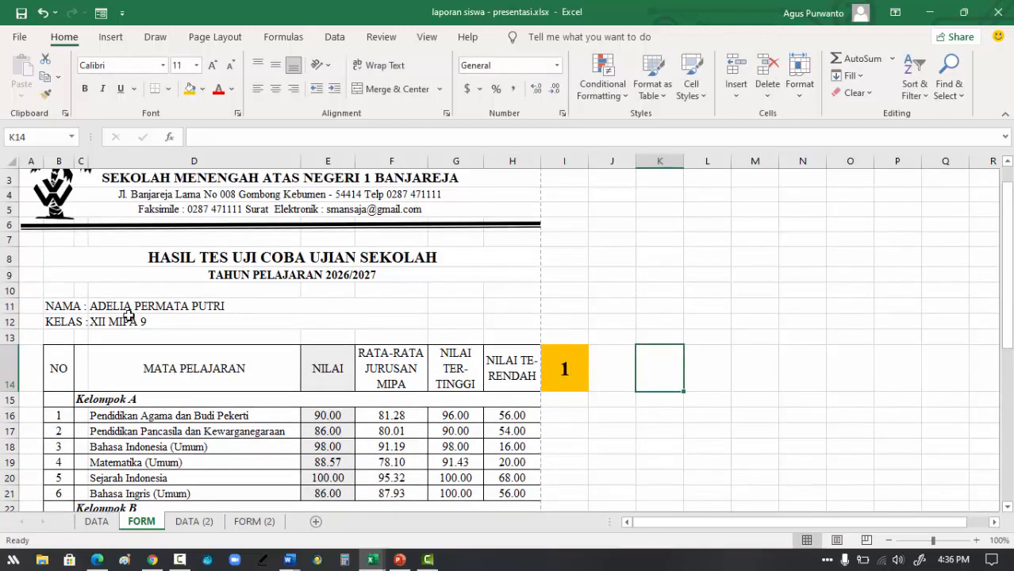
pyautogui.scroll(-5, 361, 373)
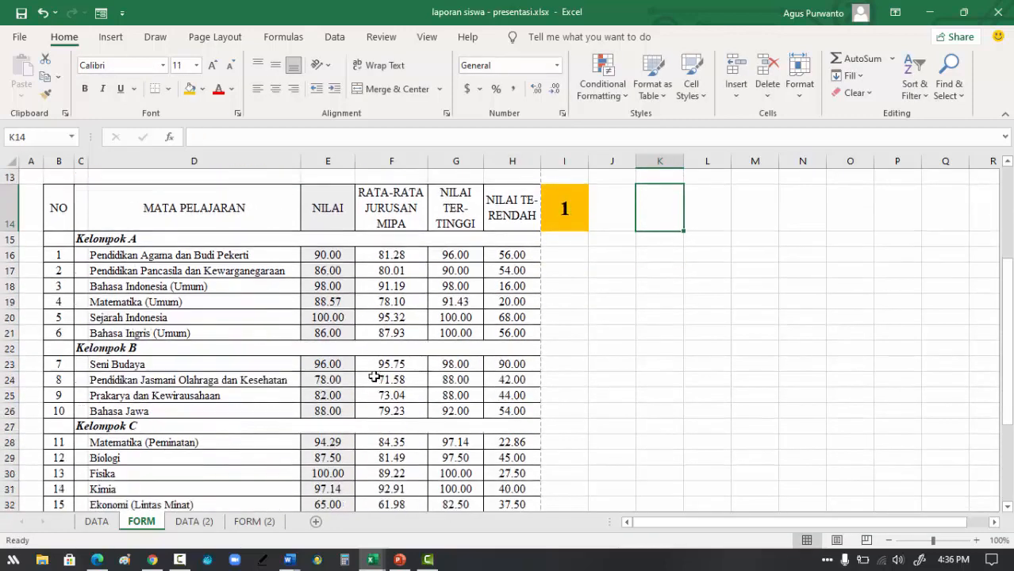
# - Set the student number in cell I14 of the report form to 5
pyautogui.scroll(3, 375, 378)
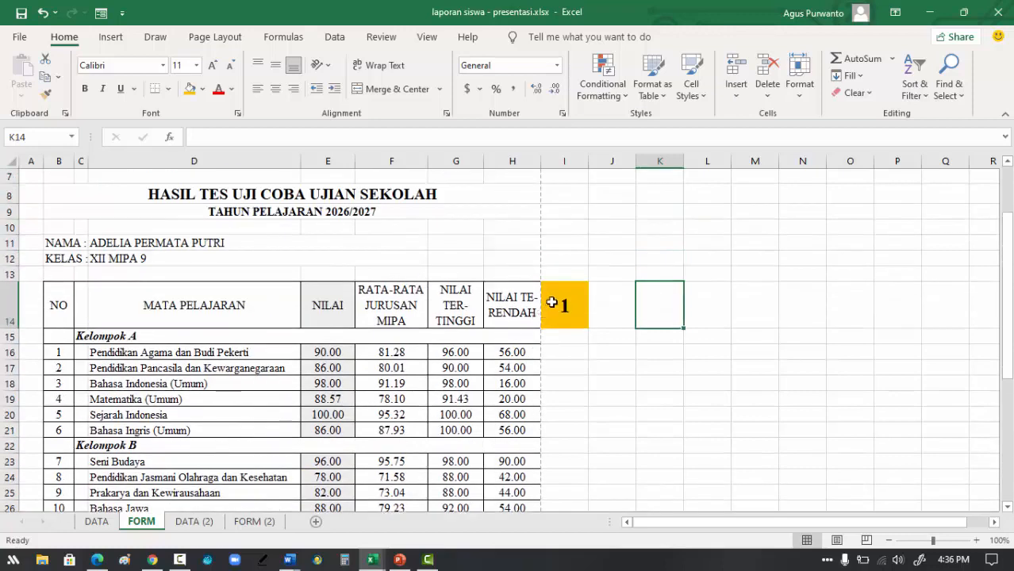
pyautogui.click(566, 305)
pyautogui.write('5')
pyautogui.click(611, 308)
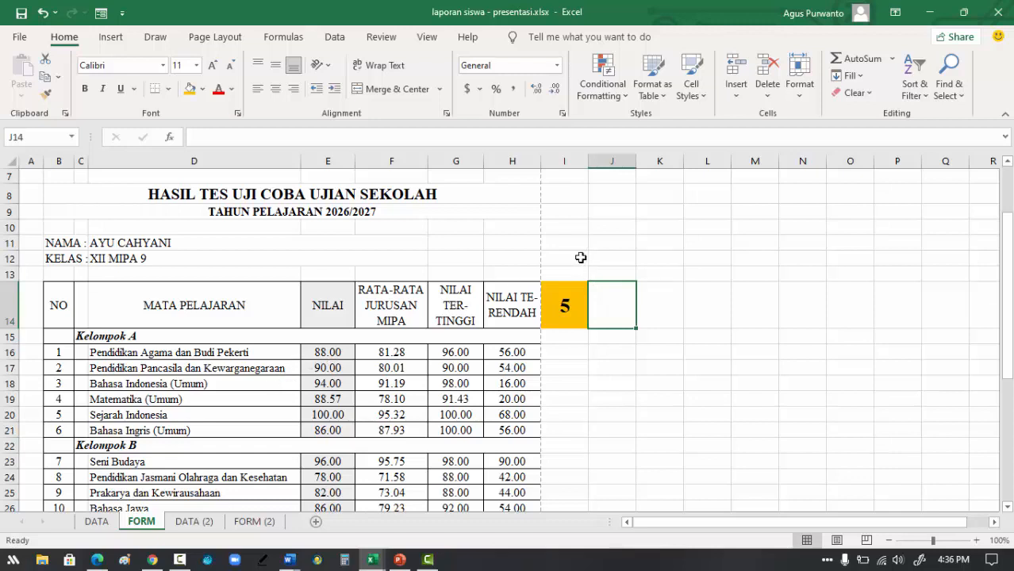
# - Examine the DATA (2) sheet's column headings from NO to Ekonomi (Lintas Minat) and the student rows beneath them
pyautogui.click(193, 522)
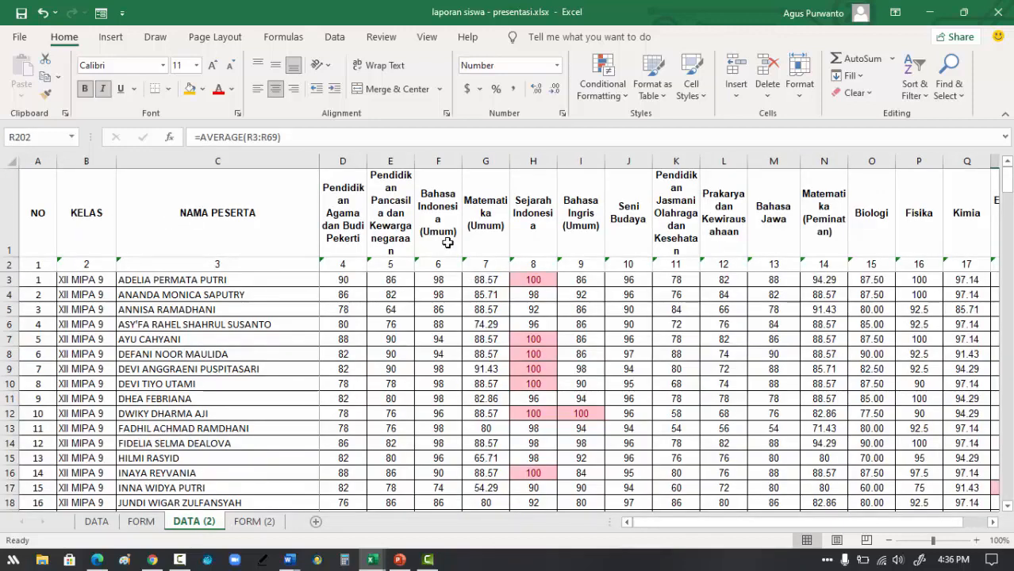
pyautogui.click(40, 226)
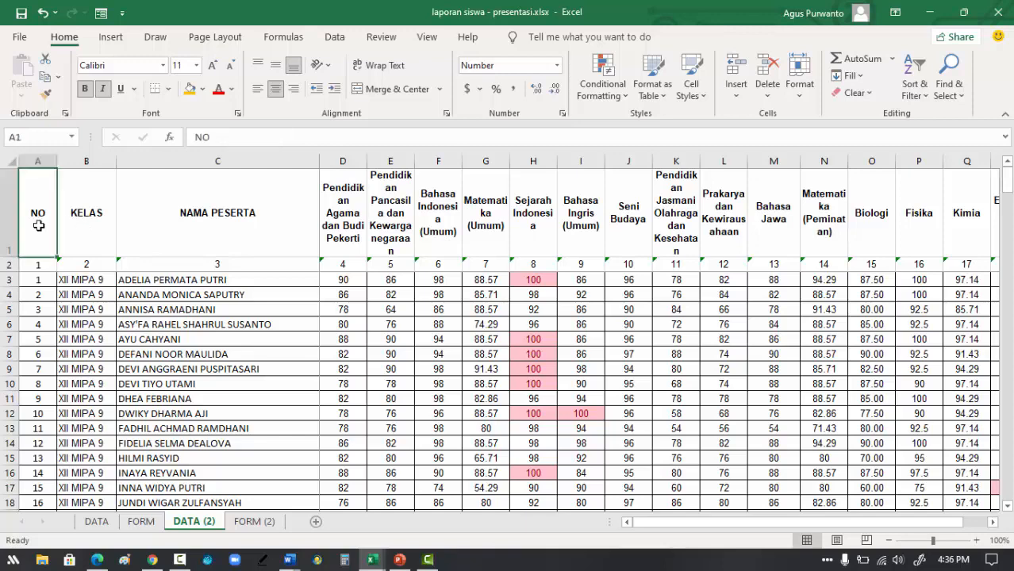
pyautogui.click(79, 231)
pyautogui.click(245, 225)
pyautogui.click(350, 217)
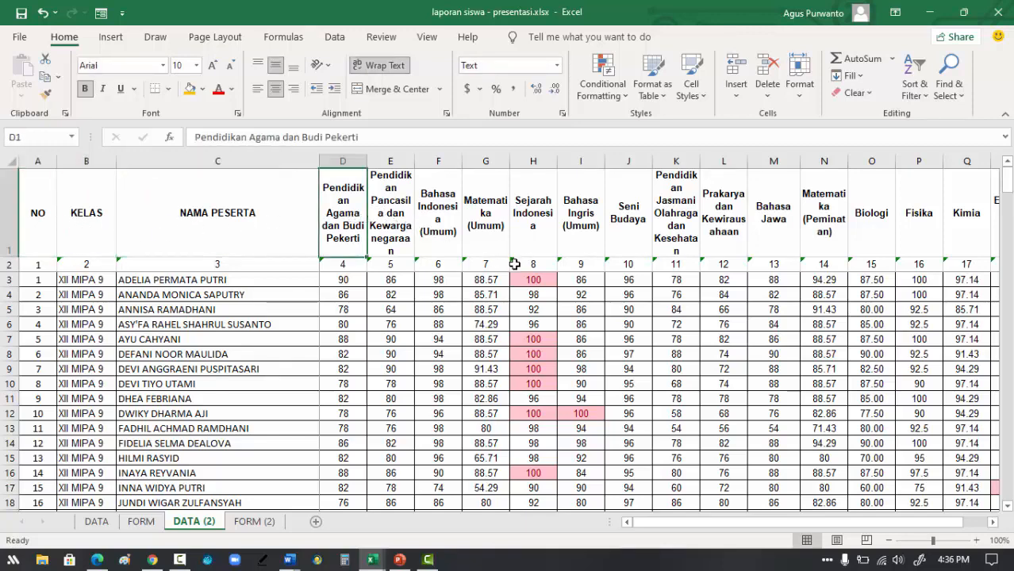
pyautogui.scroll(-2, 512, 264)
pyautogui.scroll(2, 507, 266)
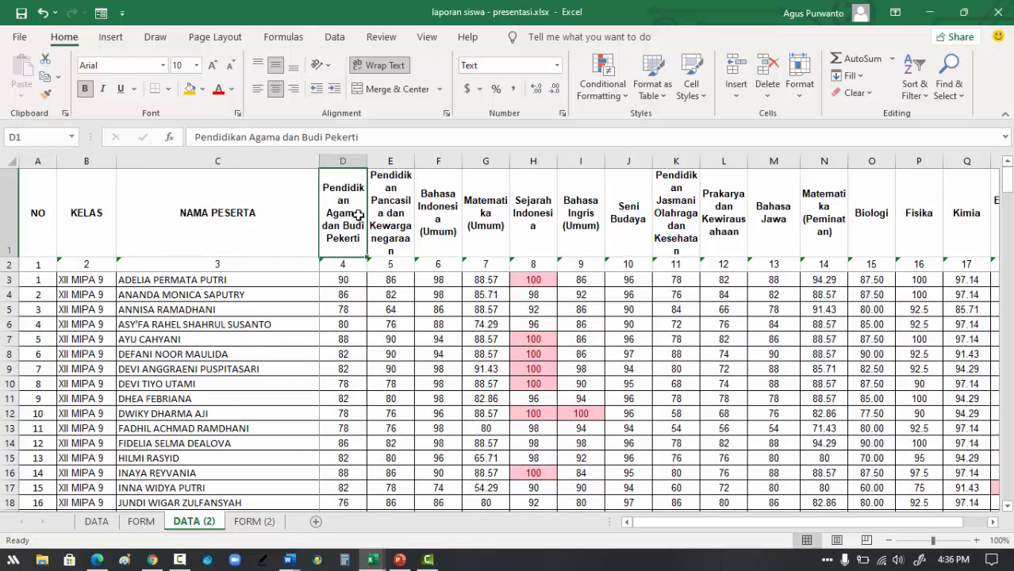
pyautogui.click(398, 220)
pyautogui.click(444, 227)
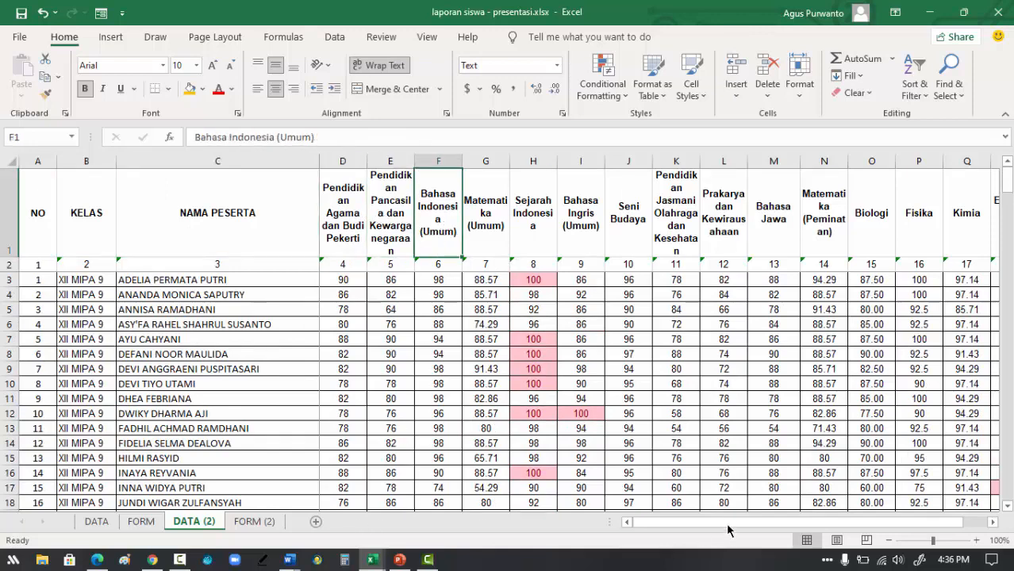
pyautogui.moveTo(727, 523); pyautogui.dragTo(868, 512)
pyautogui.click(975, 229)
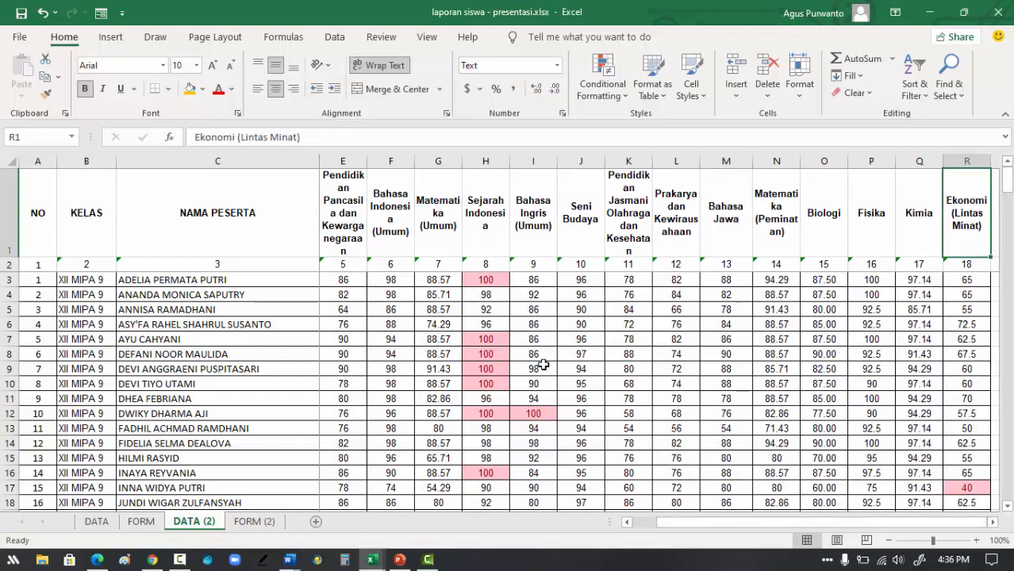
pyautogui.scroll(-10, 542, 364)
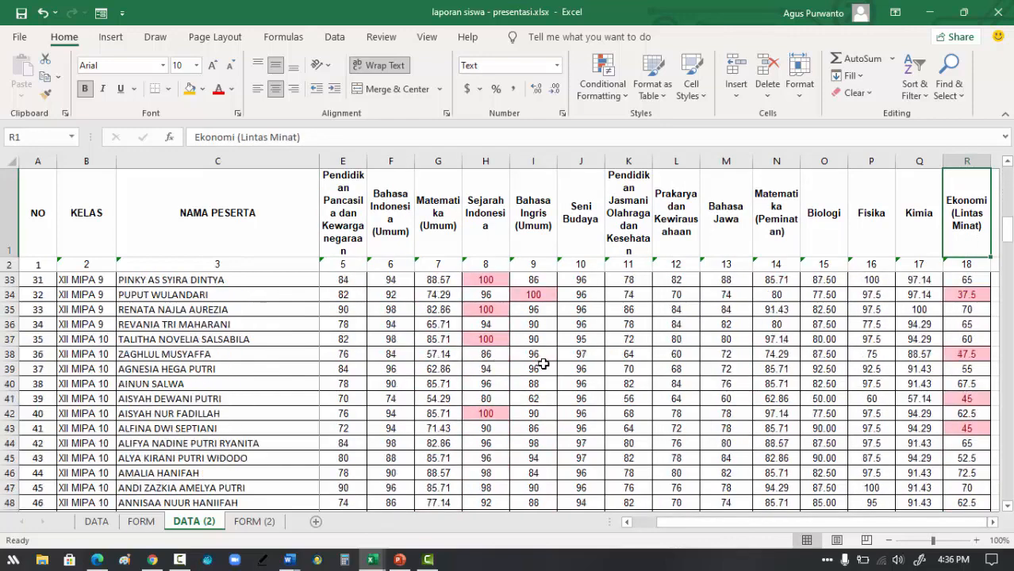
pyautogui.scroll(10, 543, 364)
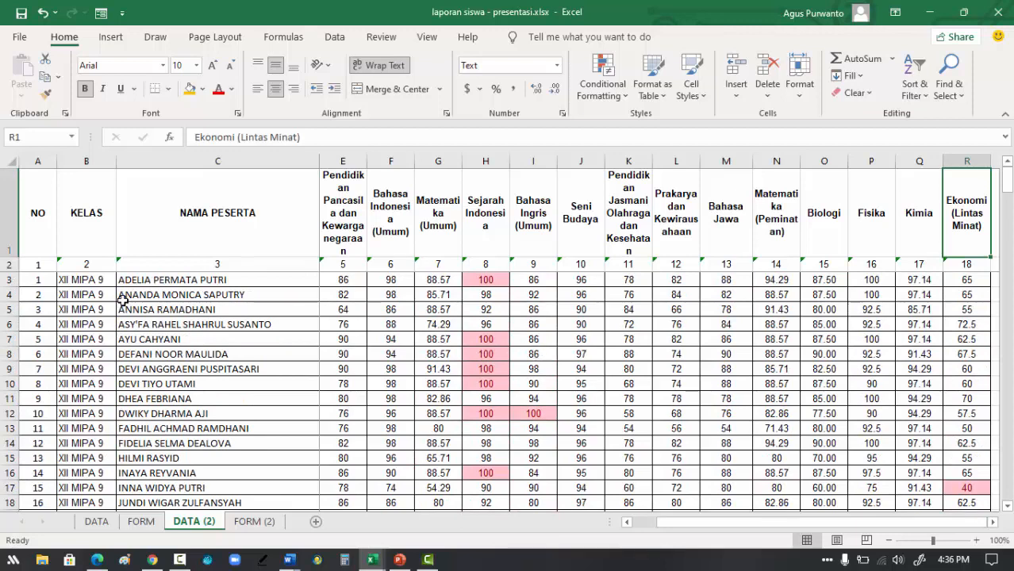
# - Examine the column index numbers in row 2 of the DATA (2) sheet, going from column A to column G
pyautogui.click(39, 262)
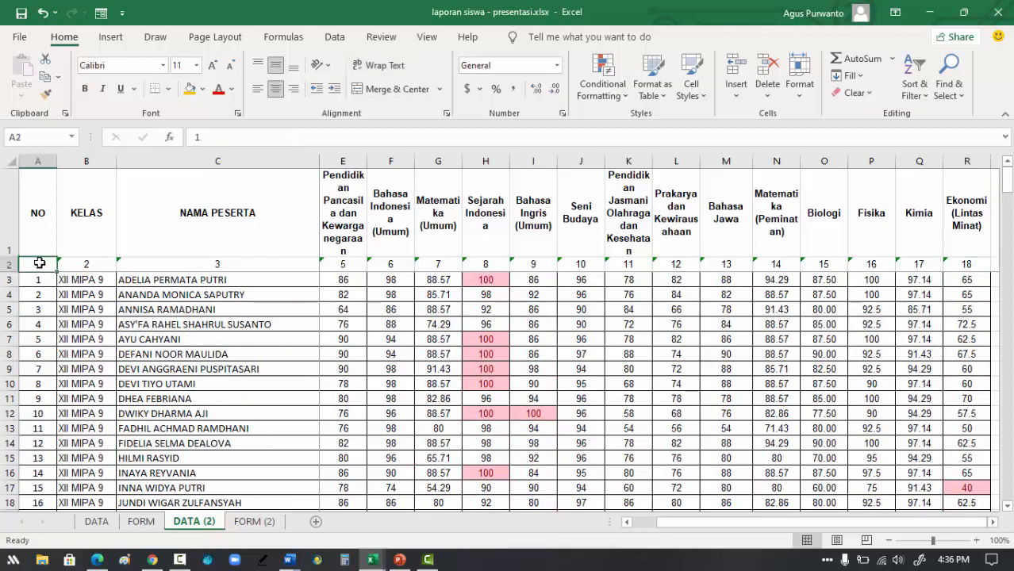
pyautogui.click(89, 264)
pyautogui.click(35, 268)
pyautogui.click(126, 264)
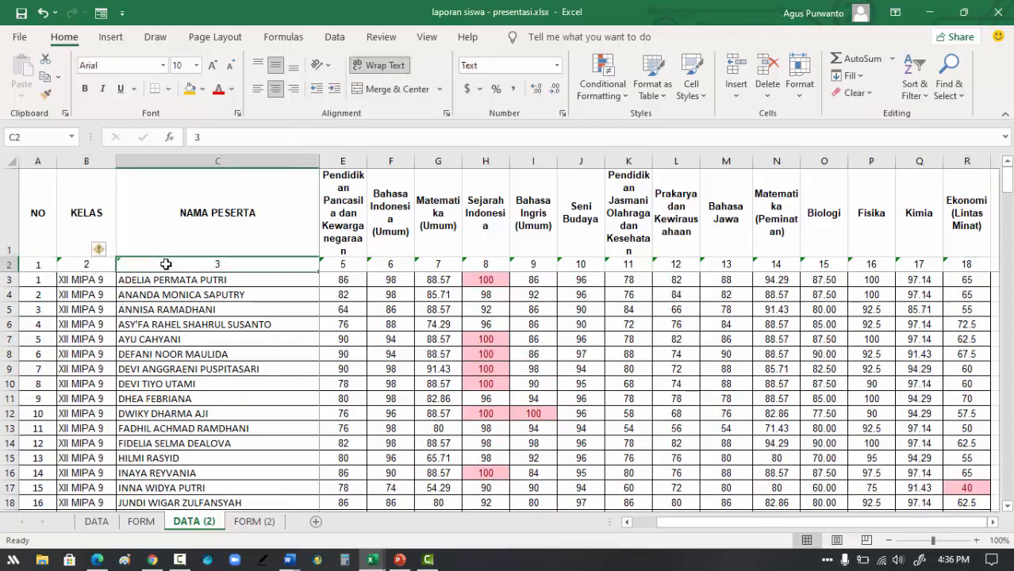
pyautogui.click(349, 263)
pyautogui.click(387, 265)
pyautogui.click(428, 264)
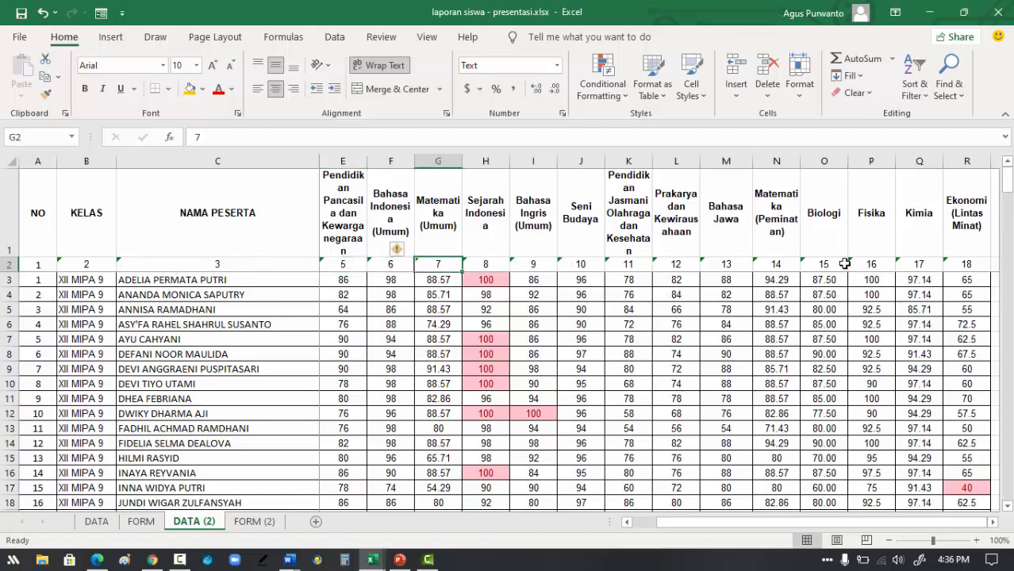
# - Examine the last column index in row 2 of DATA (2) and the blank report layout on FORM (2), from letterhead to signature block
pyautogui.click(969, 265)
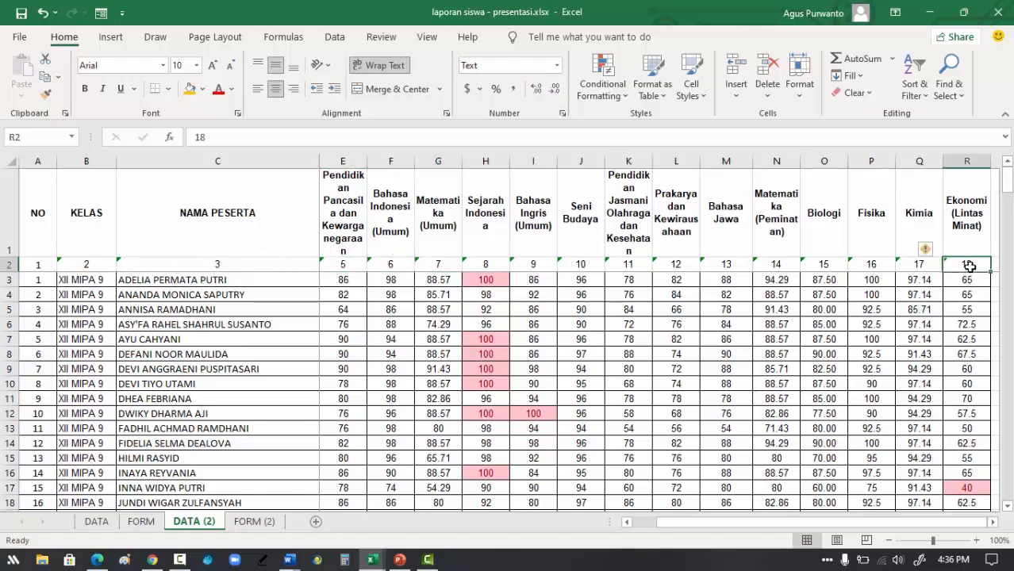
pyautogui.hotkey('ctrl', 'pagedown')
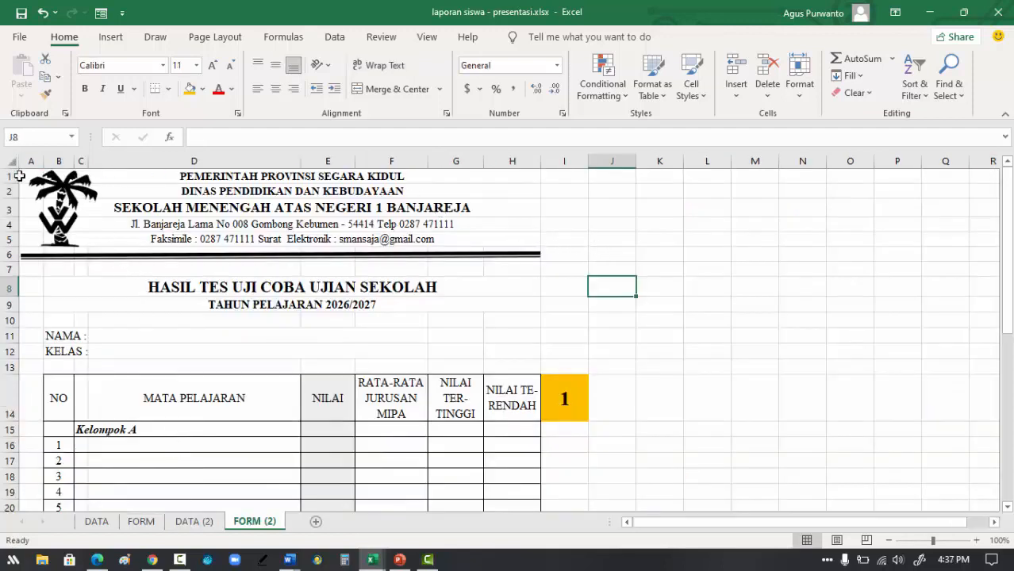
pyautogui.click(168, 177)
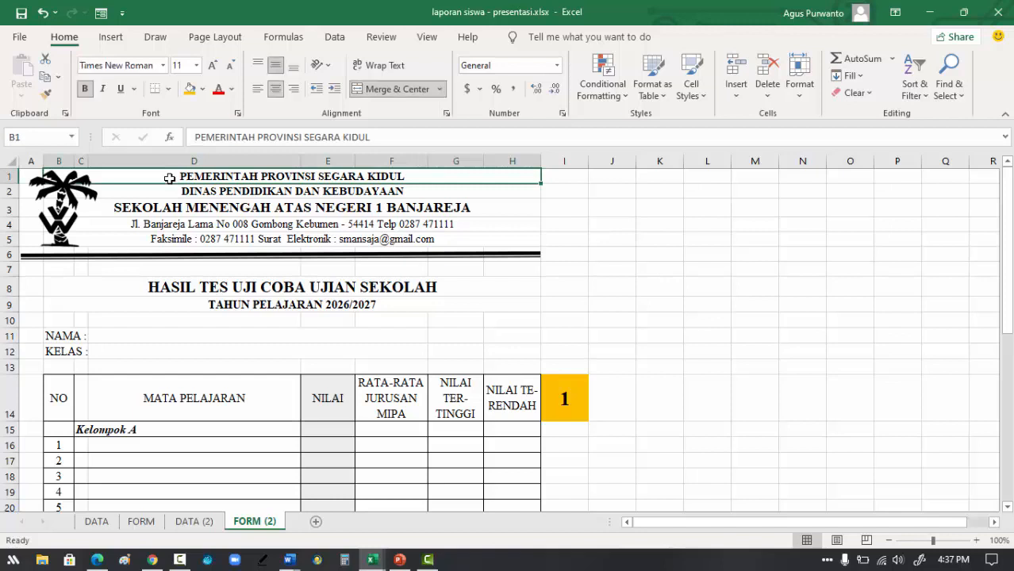
pyautogui.scroll(-1, 494, 247)
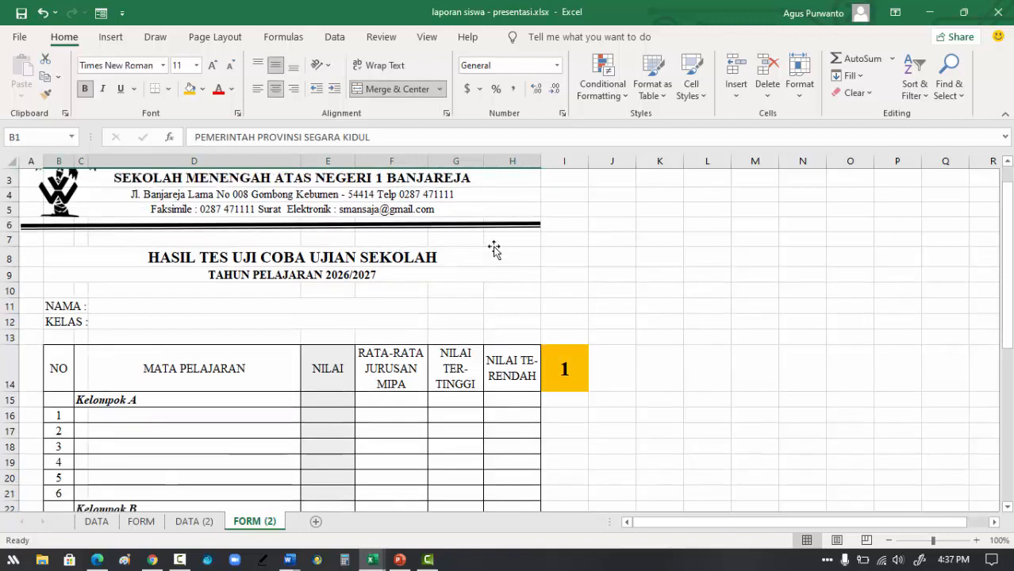
pyautogui.scroll(-3, 494, 247)
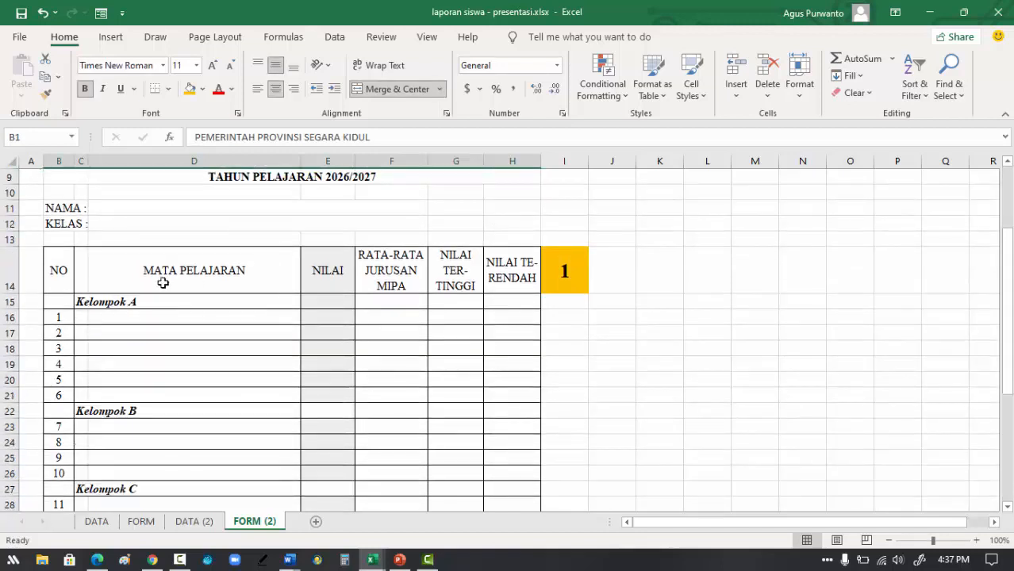
pyautogui.scroll(-6, 362, 294)
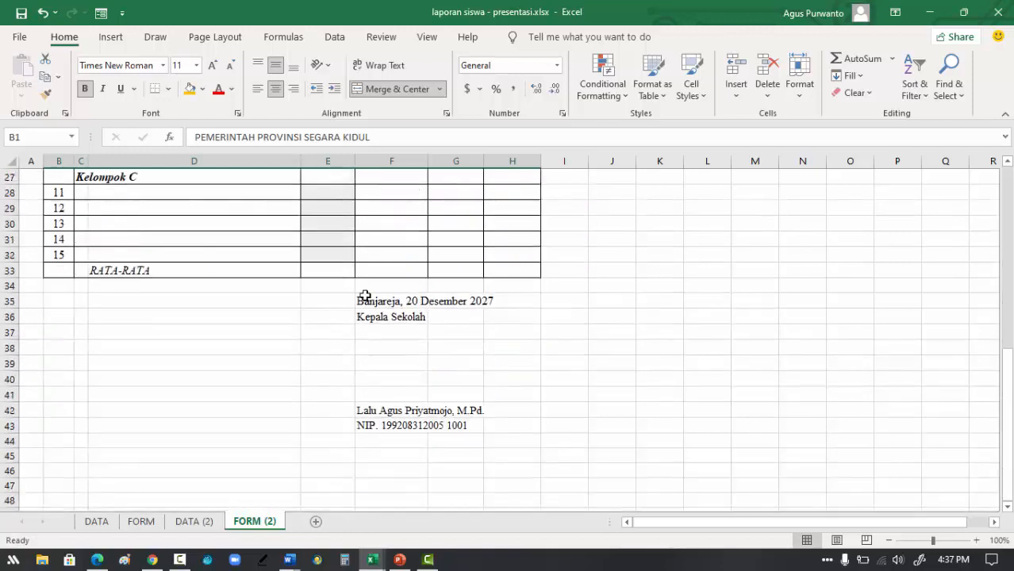
pyautogui.scroll(5, 544, 342)
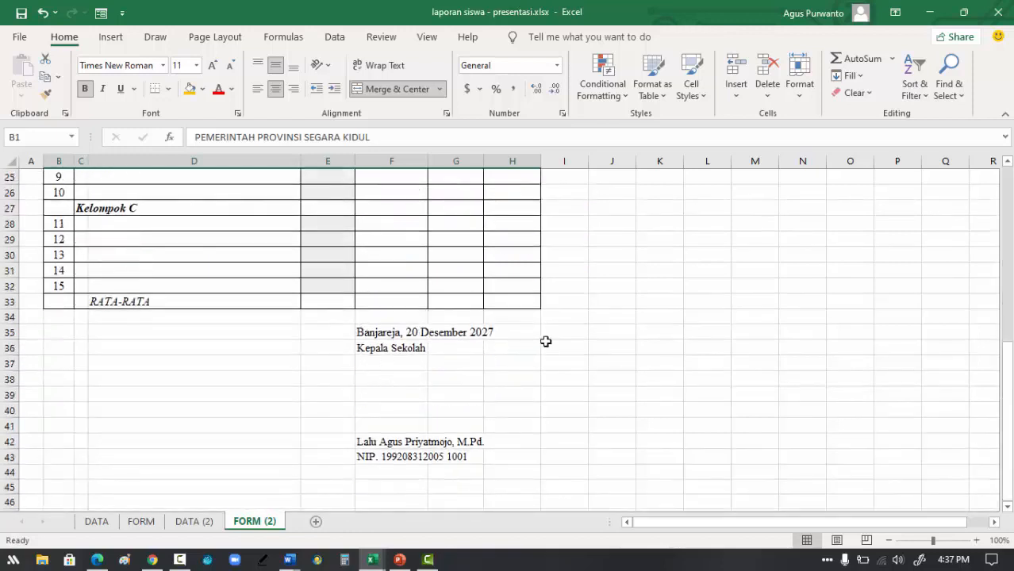
pyautogui.scroll(4, 532, 334)
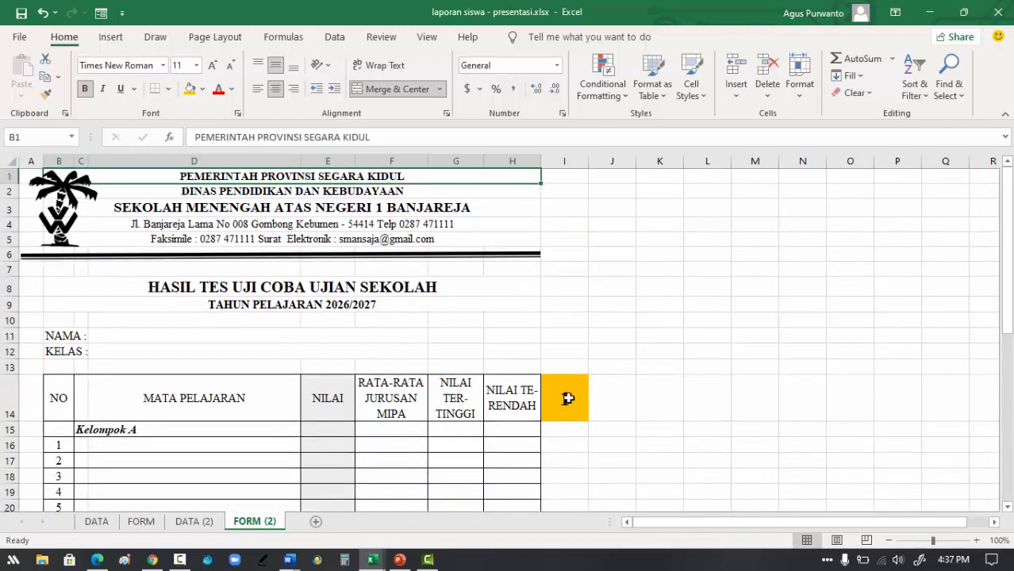
# - Enter 2 as the student number in cell I14 of the FORM (2) sheet, and replace it with 3
pyautogui.click(569, 393)
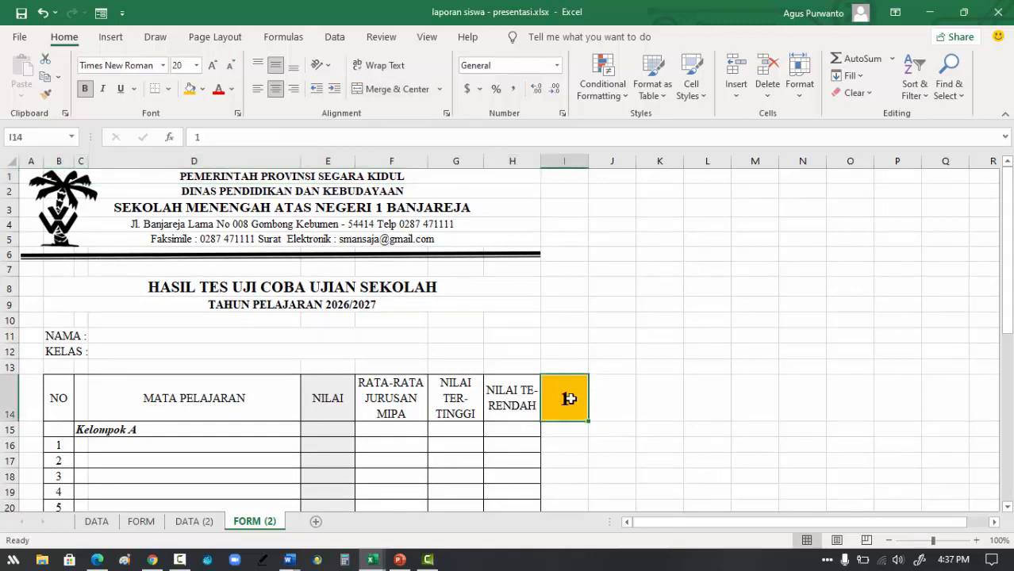
pyautogui.write('2')
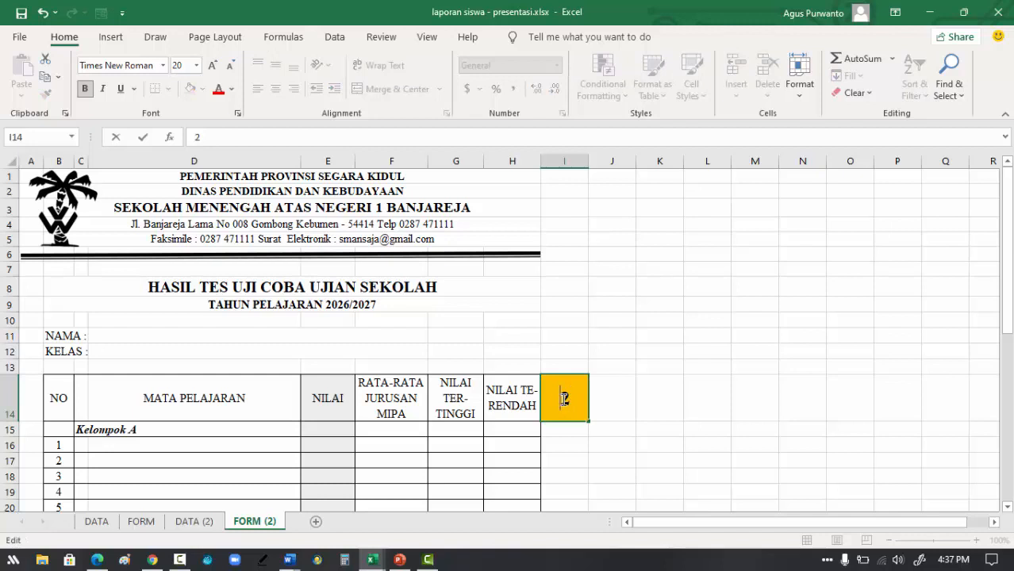
pyautogui.doubleClick(568, 398)
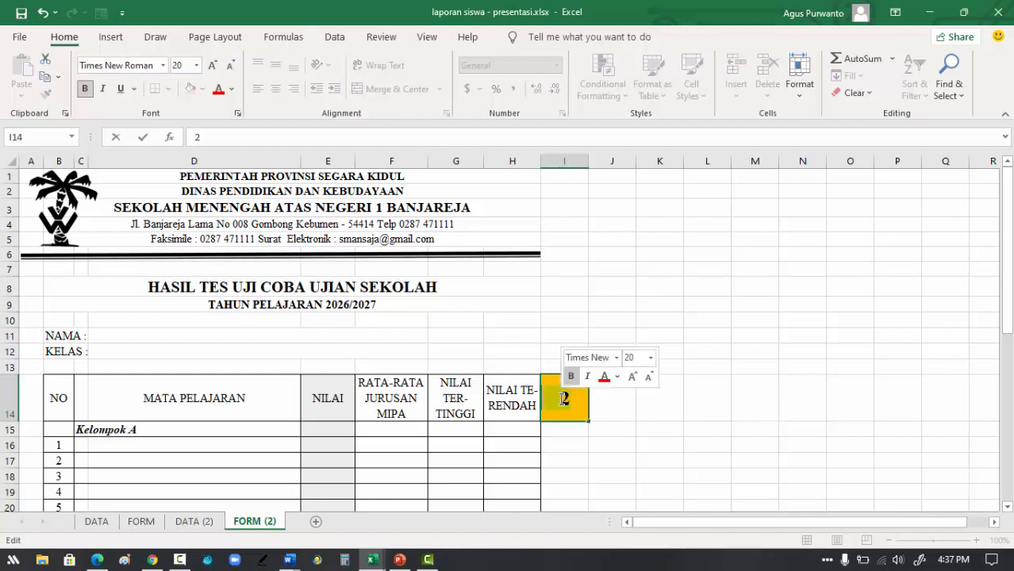
pyautogui.write('3')
pyautogui.click(627, 396)
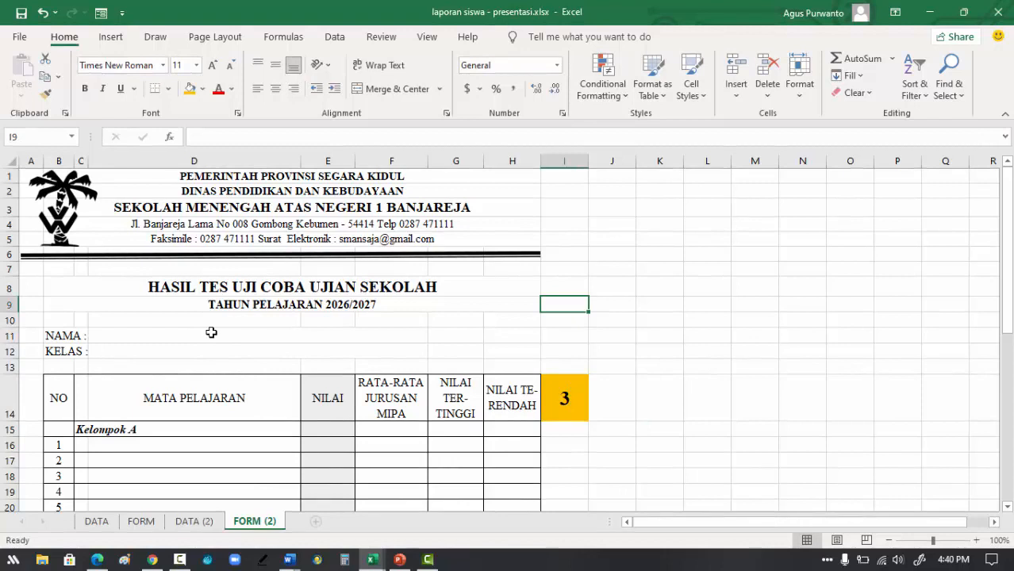
# - Start a VLOOKUP formula in the NAMA cell D11 with the absolute reference $I$14 as the lookup value
pyautogui.click(211, 332)
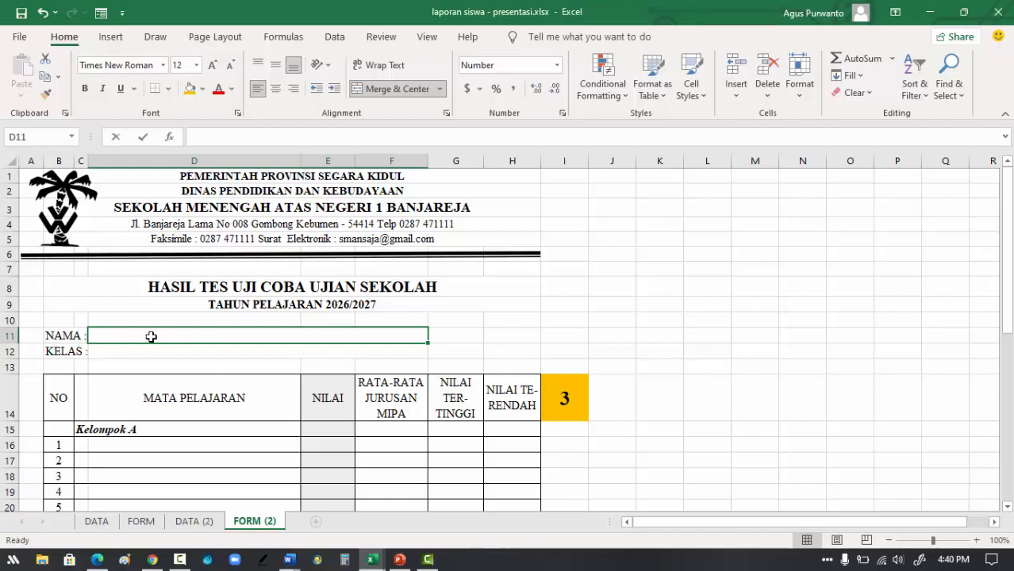
pyautogui.write('=V')
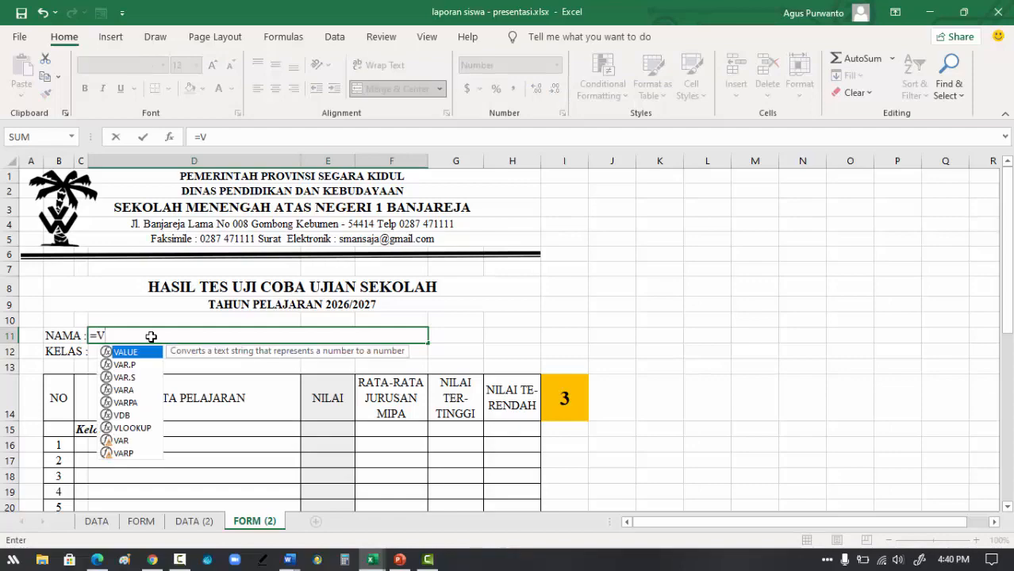
pyautogui.write('LOOKUP')
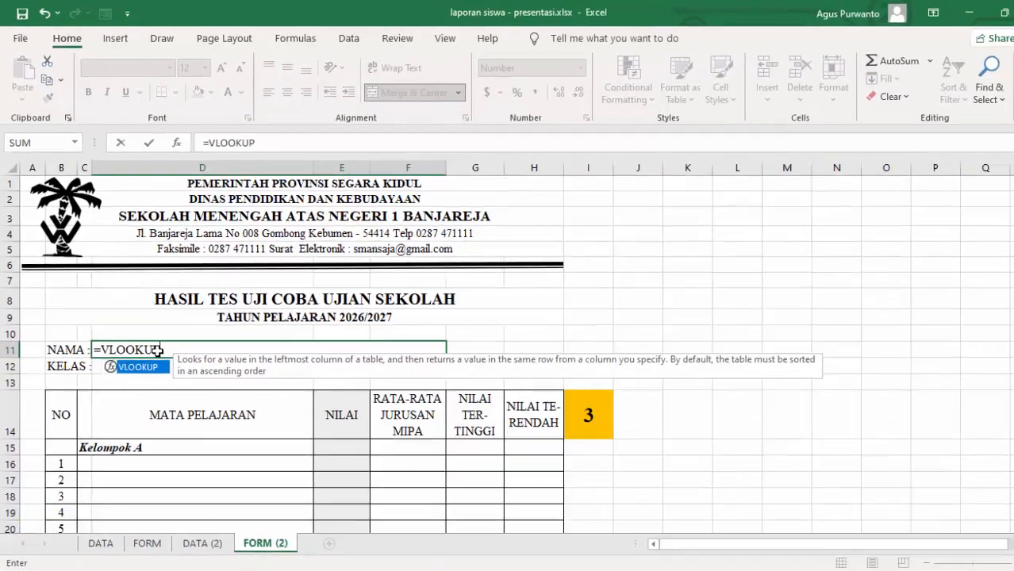
pyautogui.write('(')
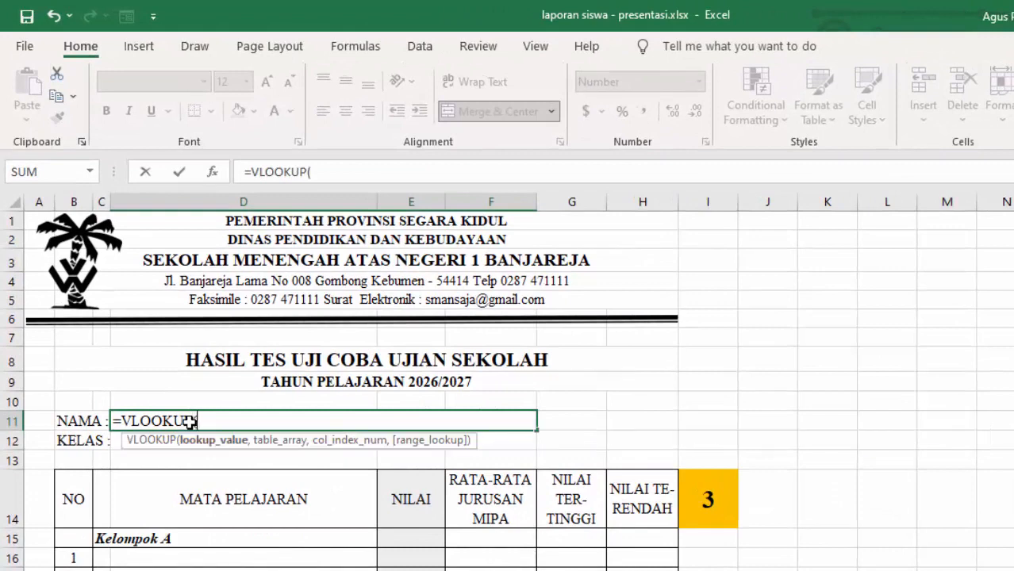
pyautogui.click(709, 502)
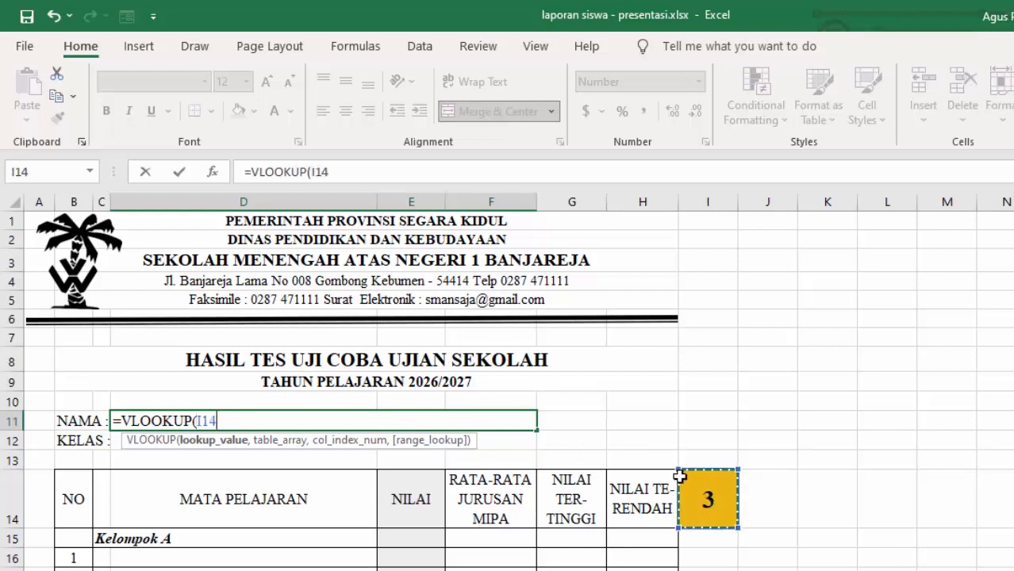
pyautogui.click(197, 423)
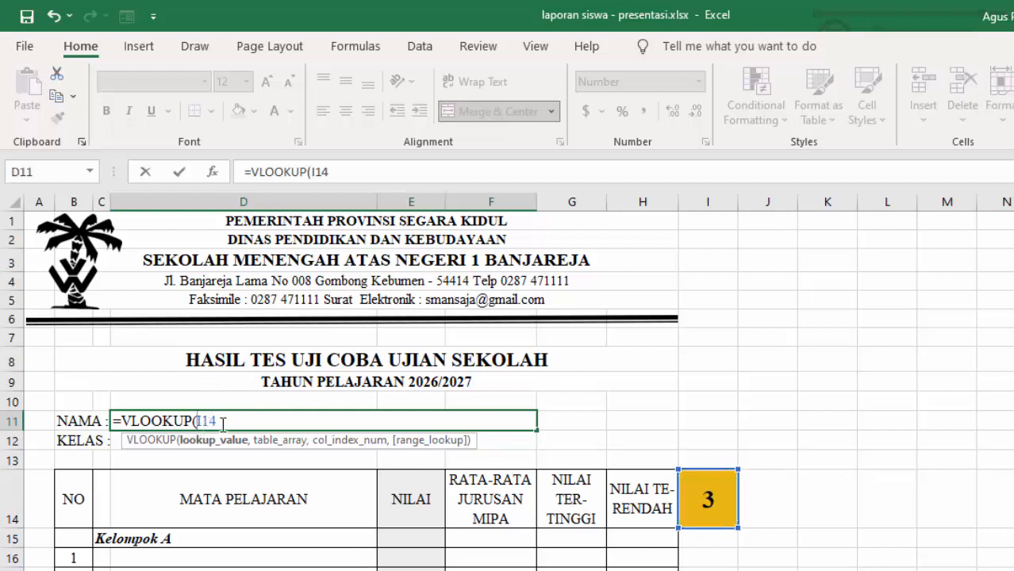
pyautogui.write('$')
pyautogui.press('Right')
pyautogui.write('$')
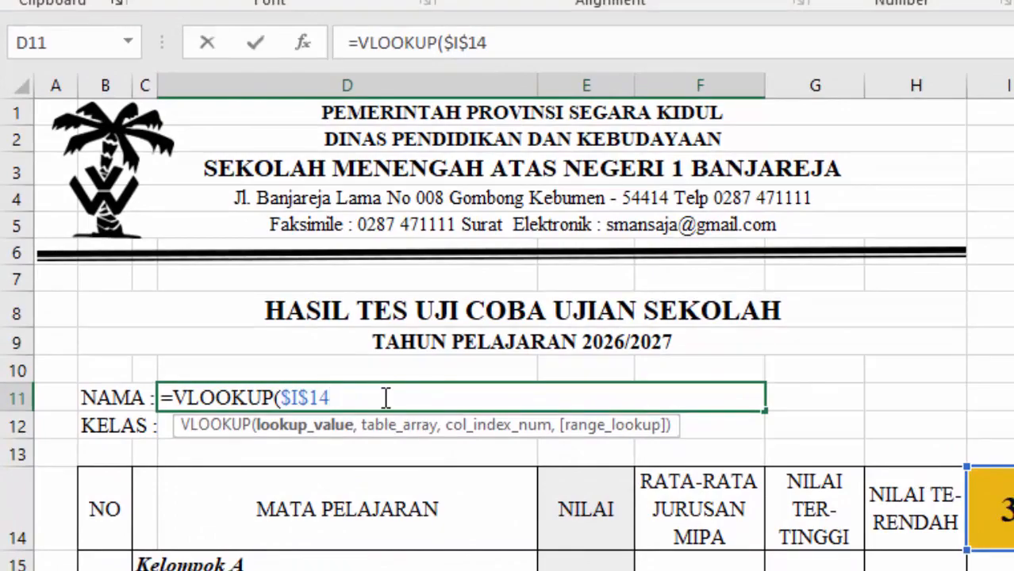
pyautogui.write(',')
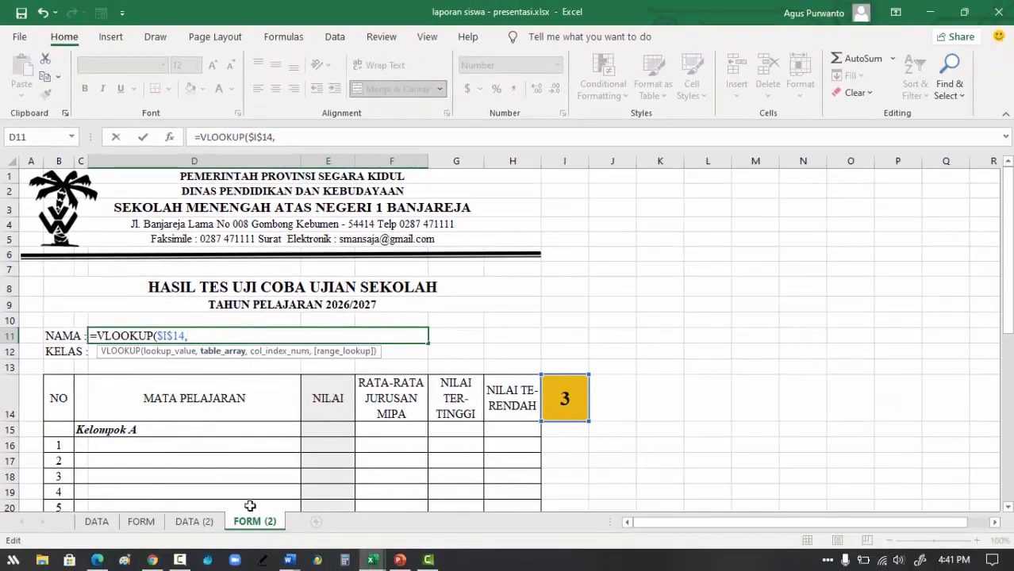
# - Add the range A3:R201 of the DATA (2) sheet as the table array of the VLOOKUP formula
pyautogui.click(197, 521)
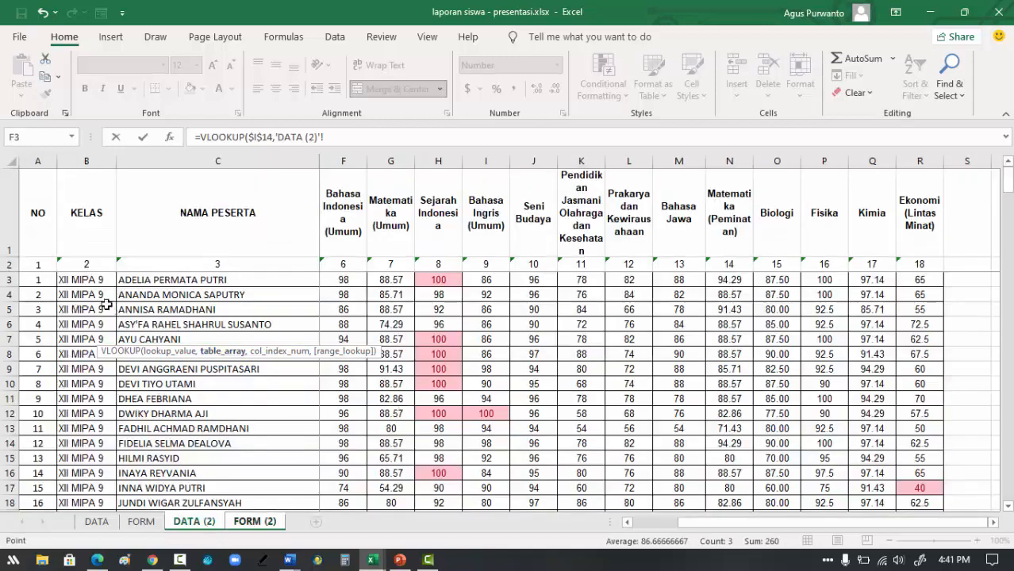
pyautogui.click(38, 282)
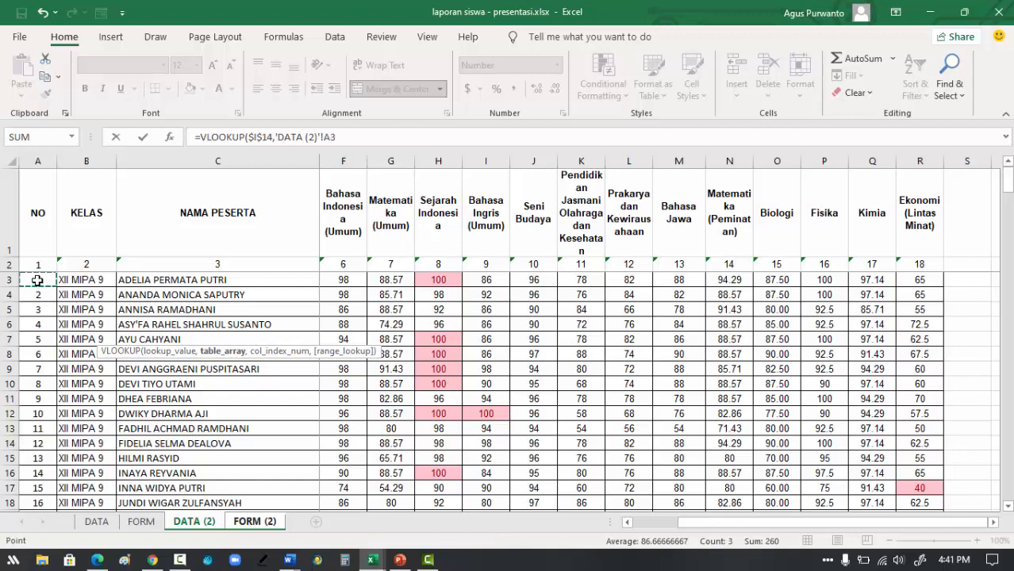
pyautogui.moveTo(37, 279); pyautogui.dragTo(934, 446)
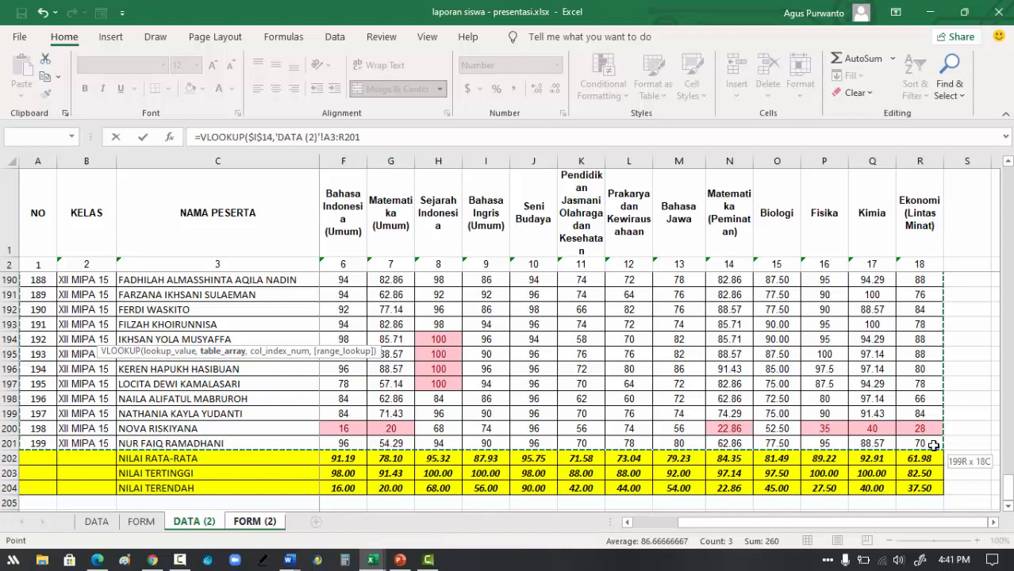
pyautogui.moveTo(934, 446); pyautogui.dragTo(934, 446)
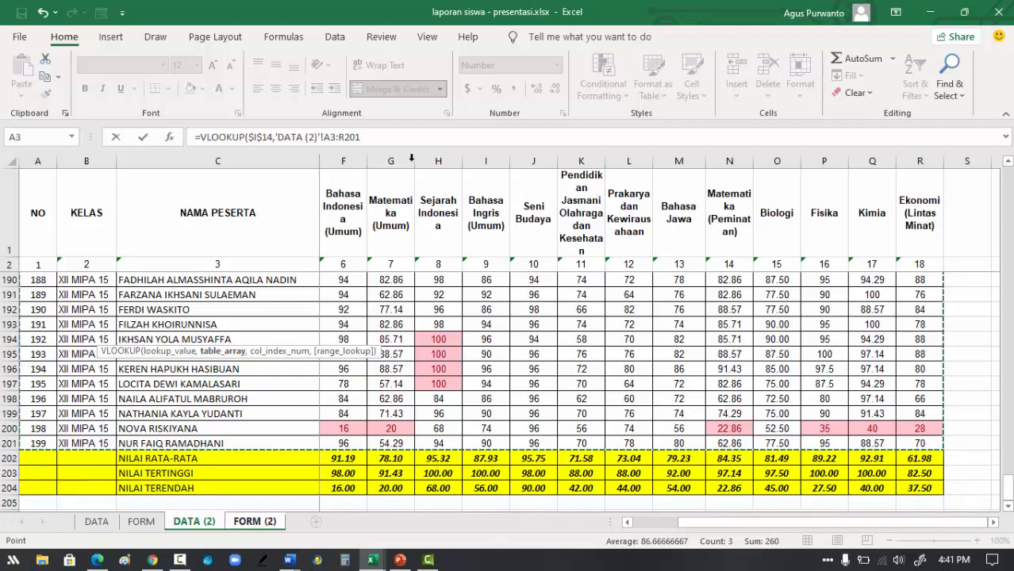
pyautogui.click(376, 138)
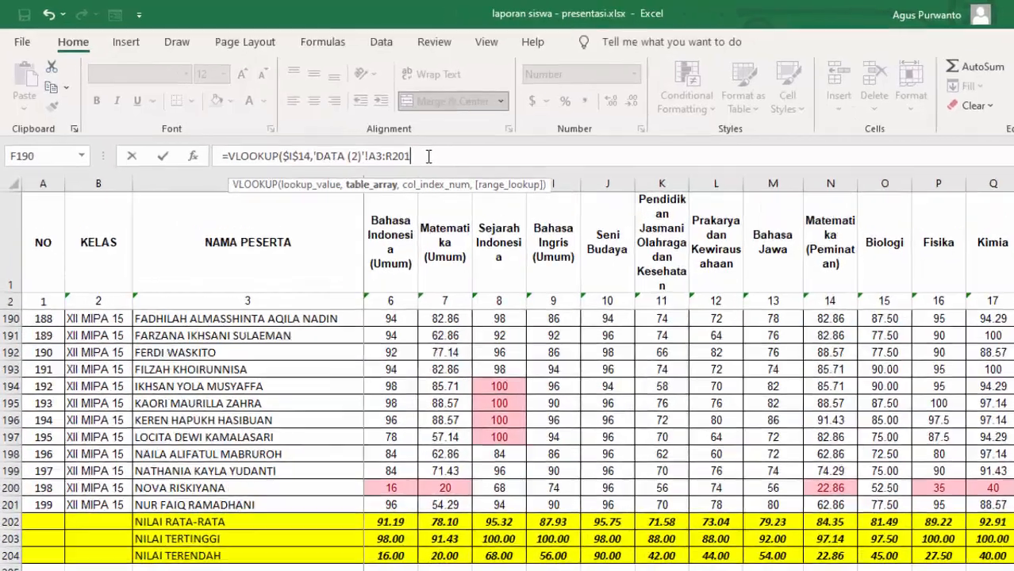
pyautogui.write(',')
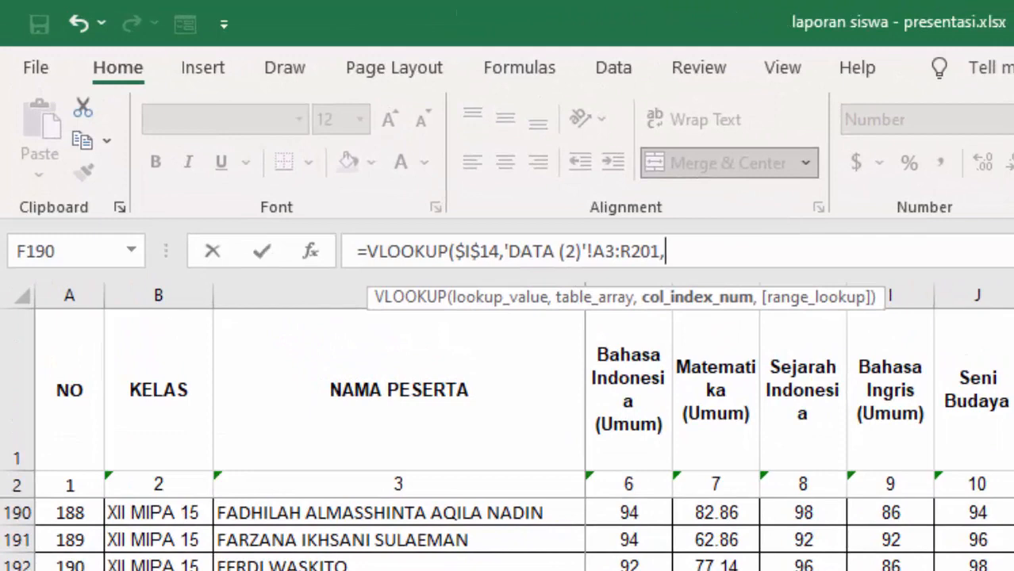
# - Complete the VLOOKUP formula in D11 with column index 3 and range lookup TRUE
pyautogui.scroll(20, 639, 539)
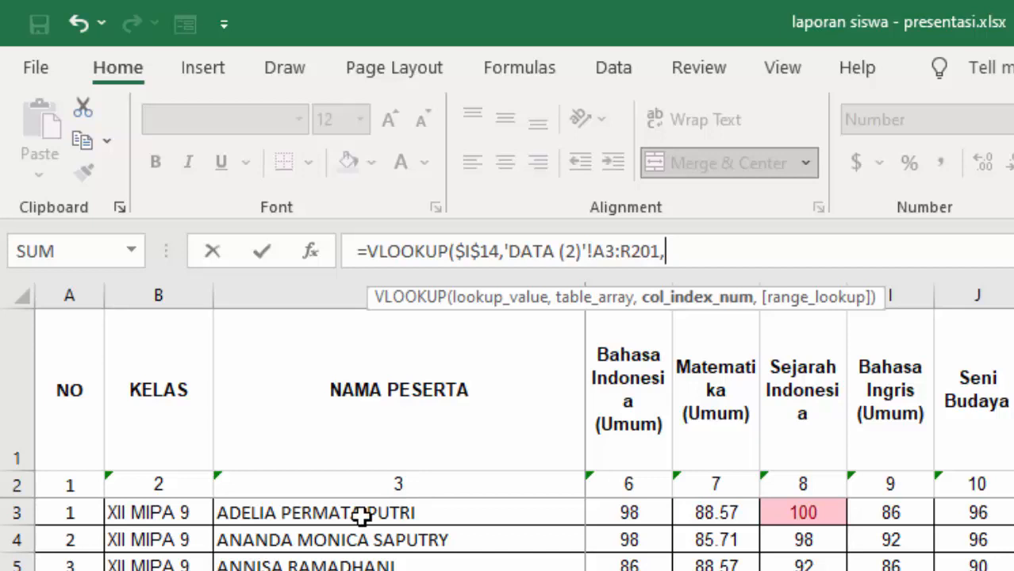
pyautogui.write('3,')
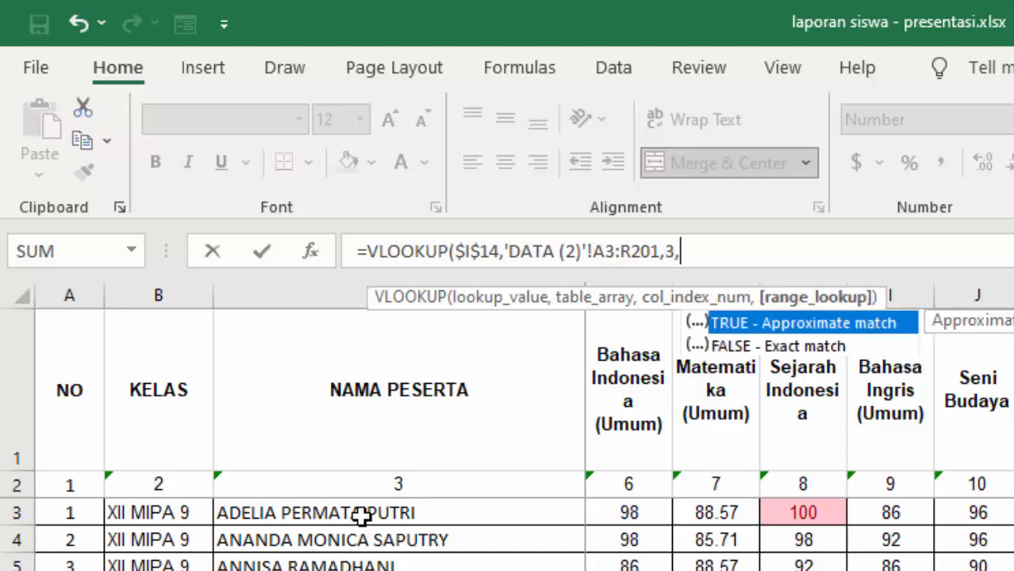
pyautogui.write('TRUE')
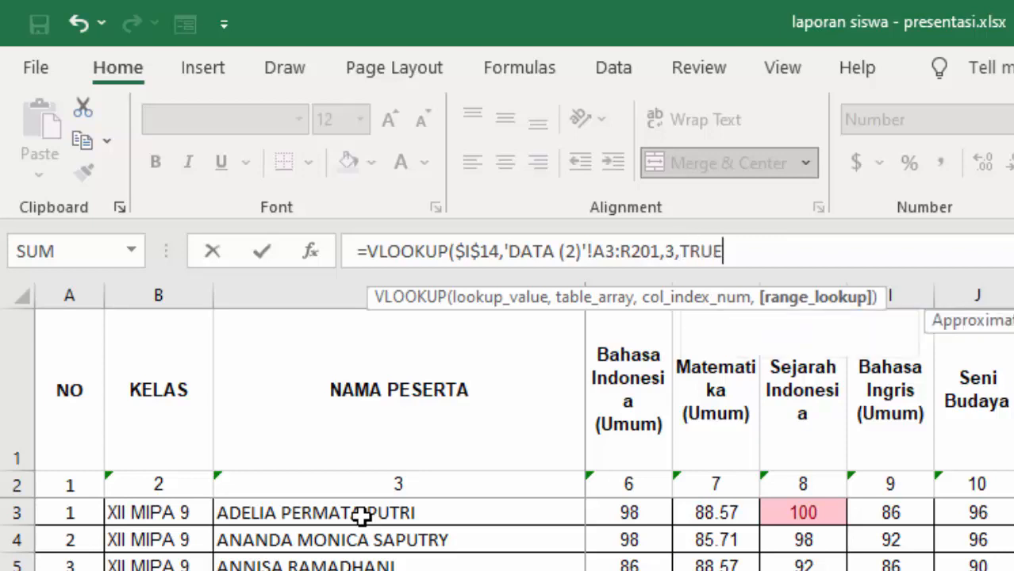
pyautogui.write(')')
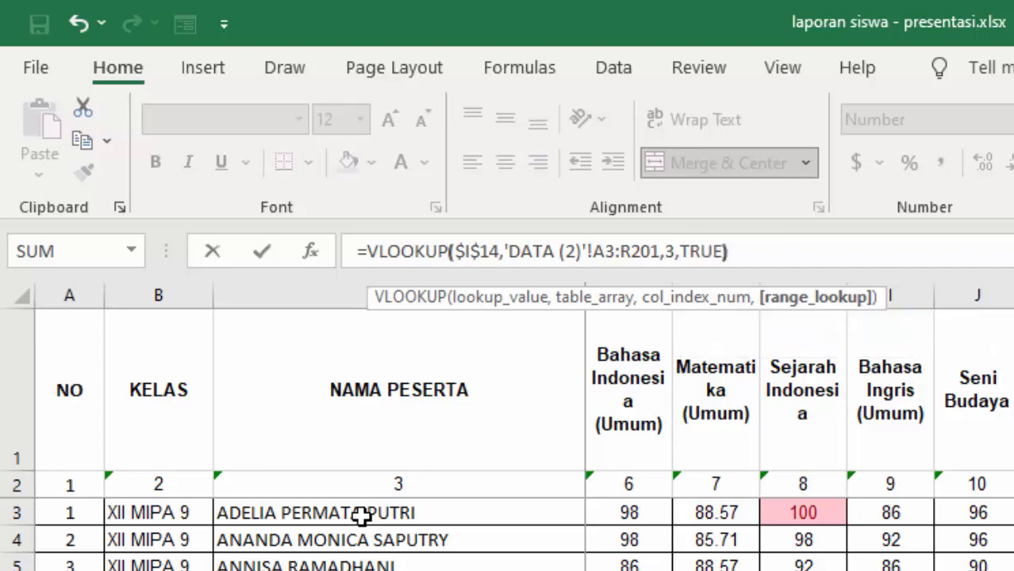
pyautogui.press('Return')
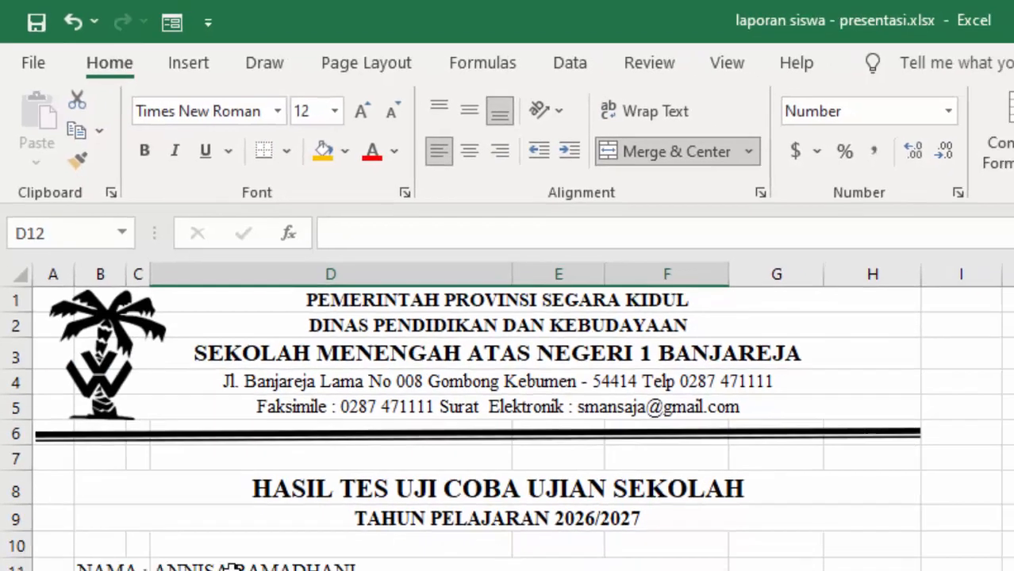
# - Compare the name returned in D11 for the student number in I14 with the matching row 5 of the DATA (2) sheet
pyautogui.click(182, 396)
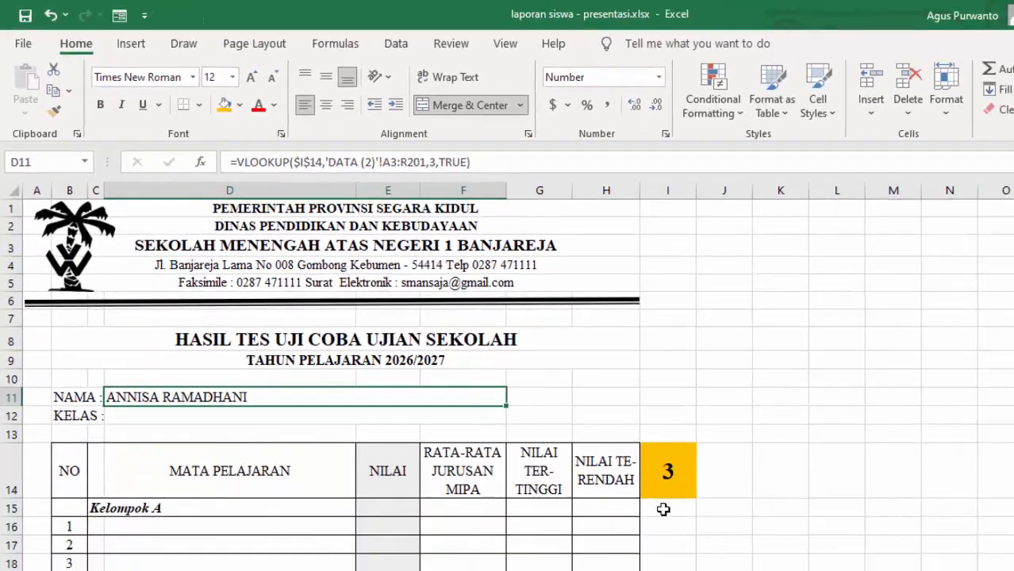
pyautogui.click(684, 480)
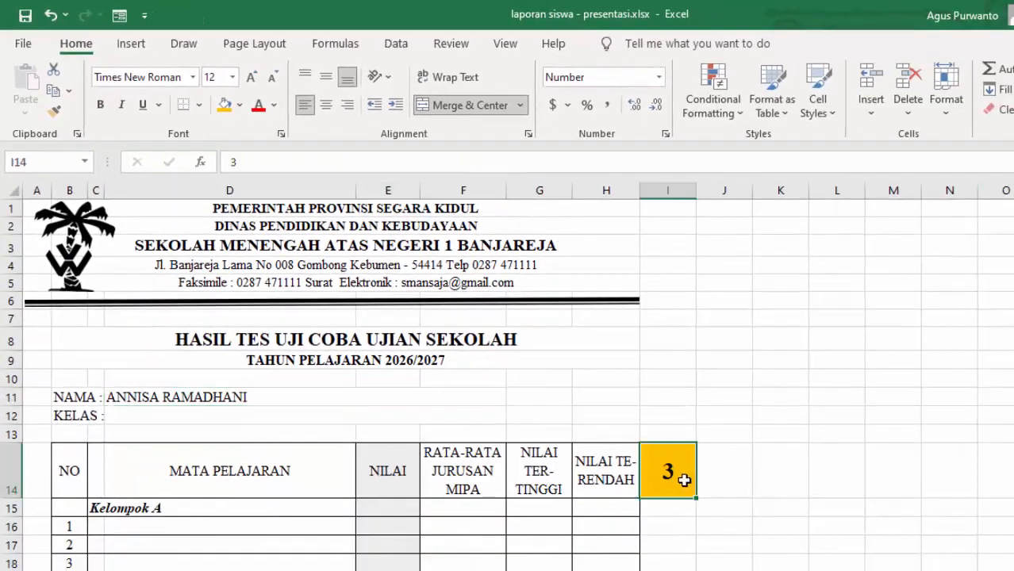
pyautogui.click(231, 396)
pyautogui.hotkey('ctrl', 'pageup')
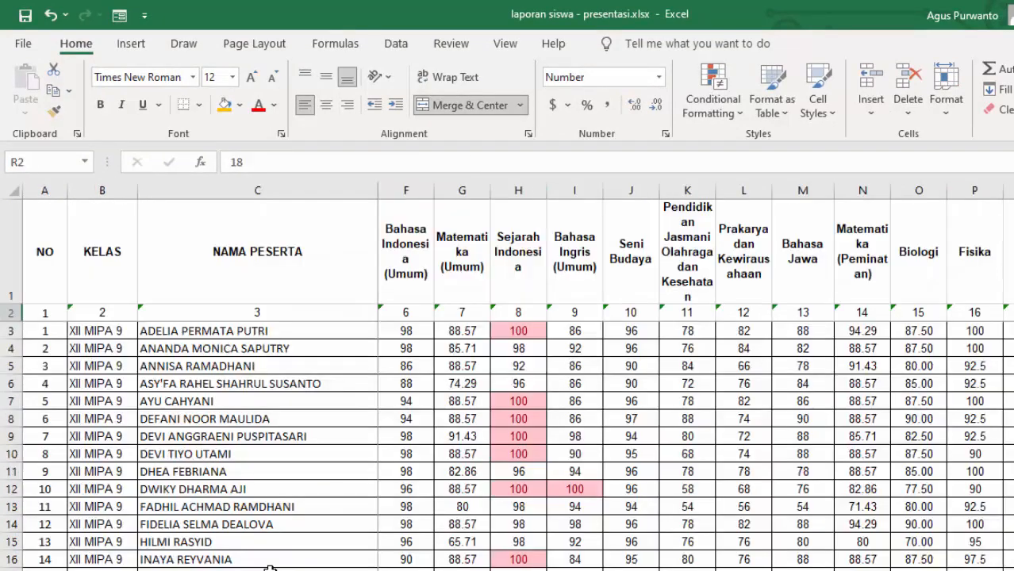
pyautogui.click(200, 365)
pyautogui.click(46, 366)
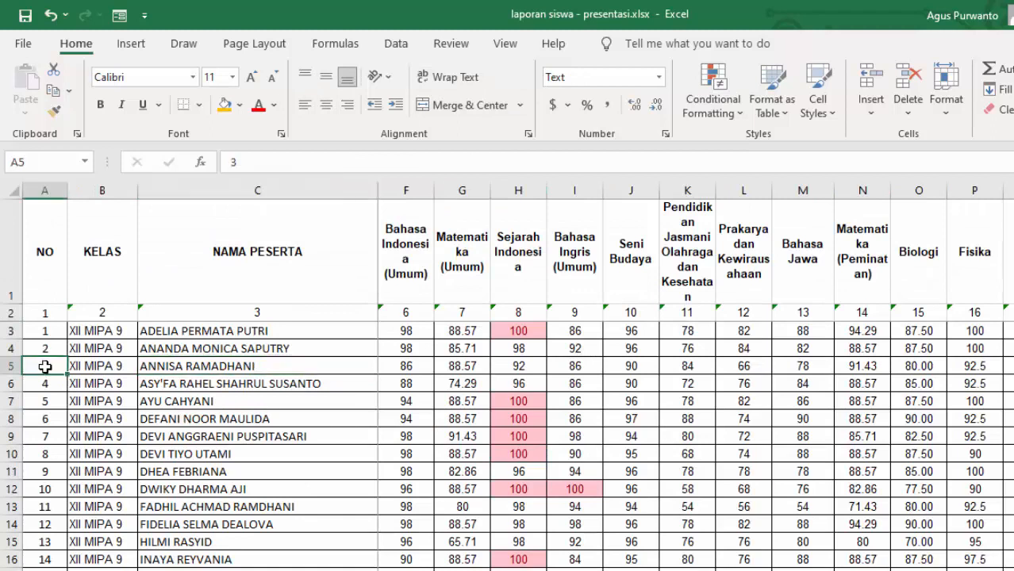
# - Set the student number in I14 of FORM (2) to 1 and check the name in D11 against row 3 of DATA (2)
pyautogui.click(190, 363)
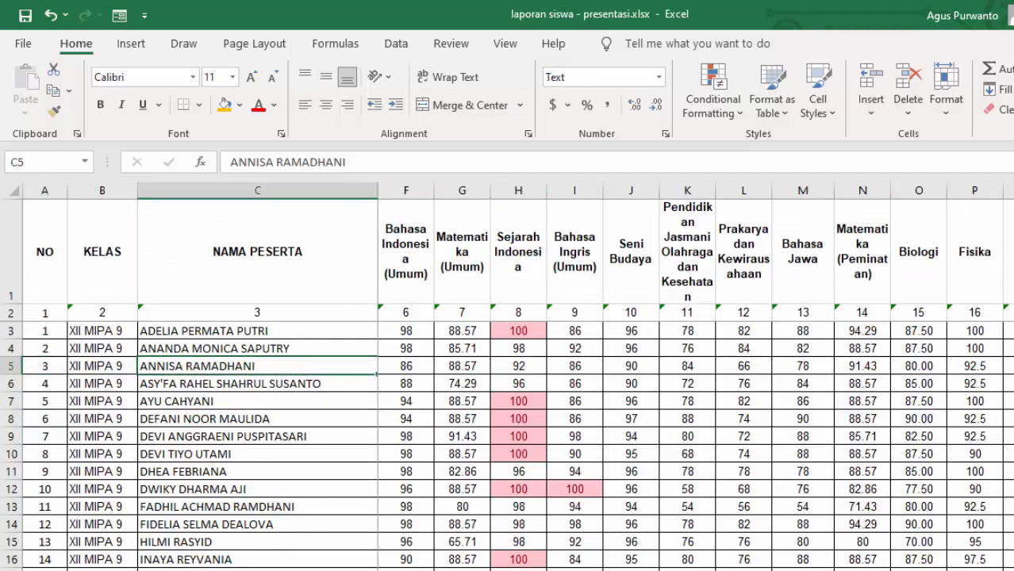
pyautogui.hotkey('ctrl', 'pagedown')
pyautogui.click(657, 474)
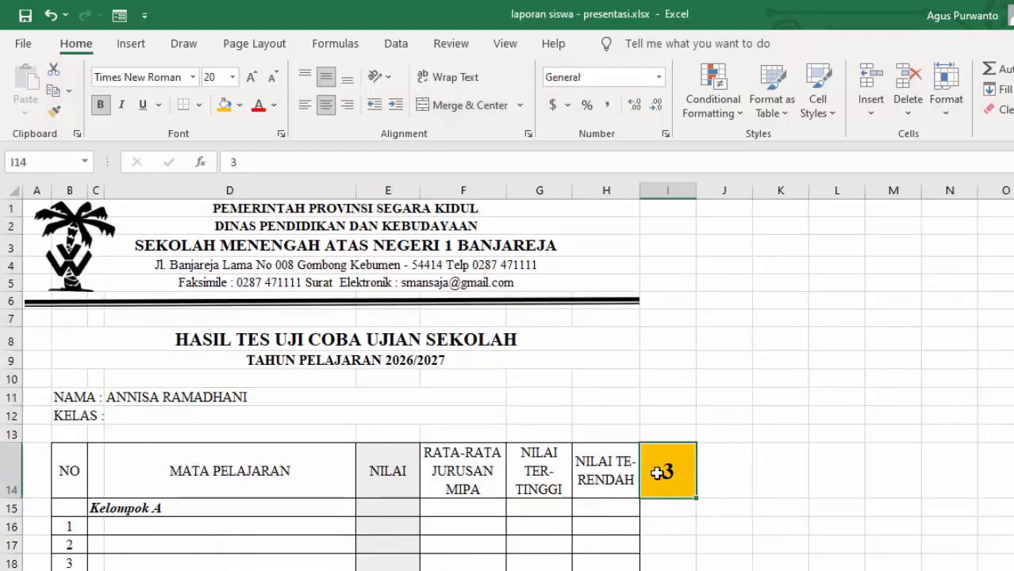
pyautogui.press('BackSpace')
pyautogui.write('1')
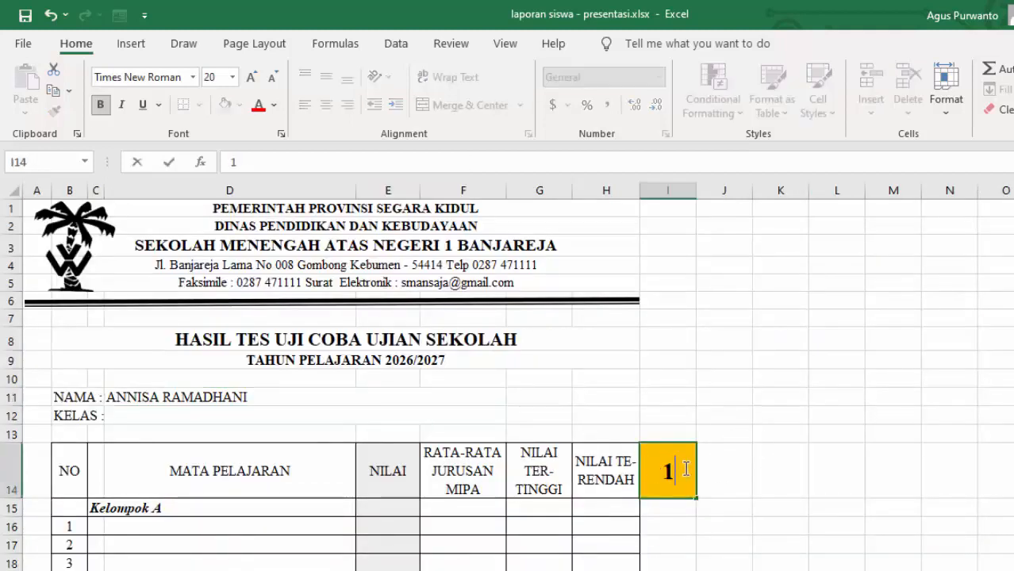
pyautogui.press('Return')
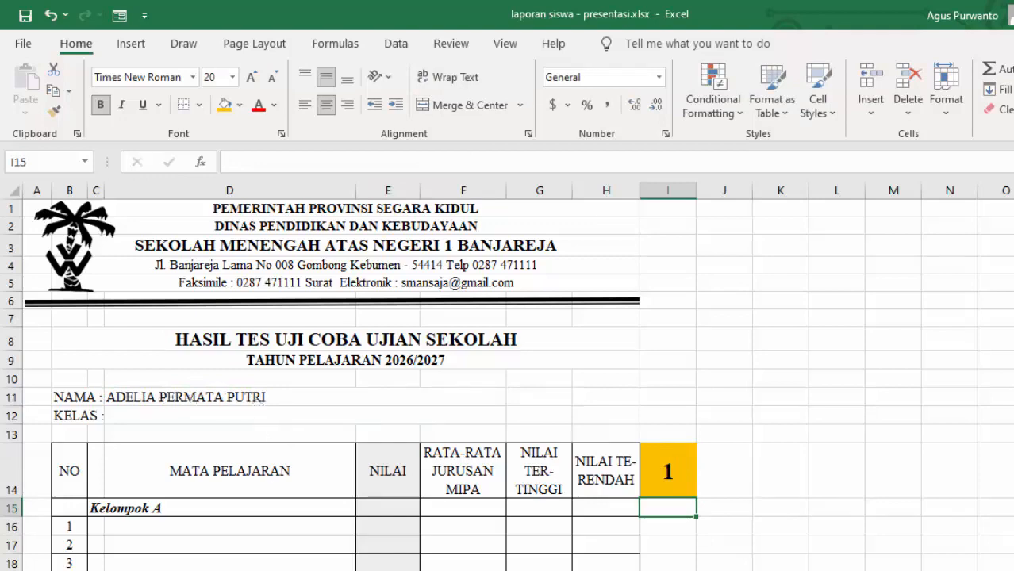
pyautogui.hotkey('ctrl', 'pageup')
pyautogui.click(165, 328)
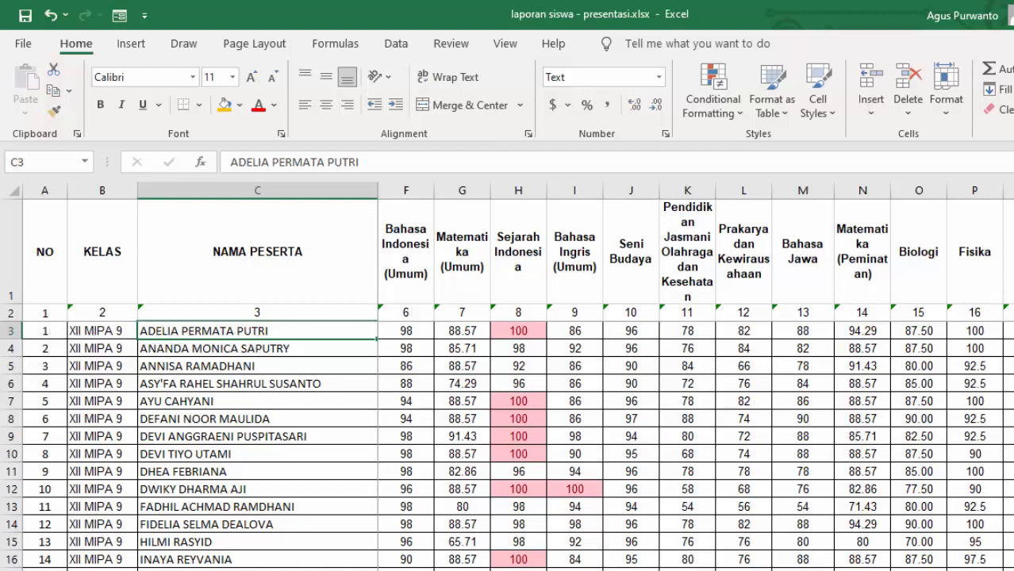
# - Start a VLOOKUP formula in the KELAS cell D12 of FORM (2) with the absolute reference $I$14 as the lookup value
pyautogui.click(408, 570)
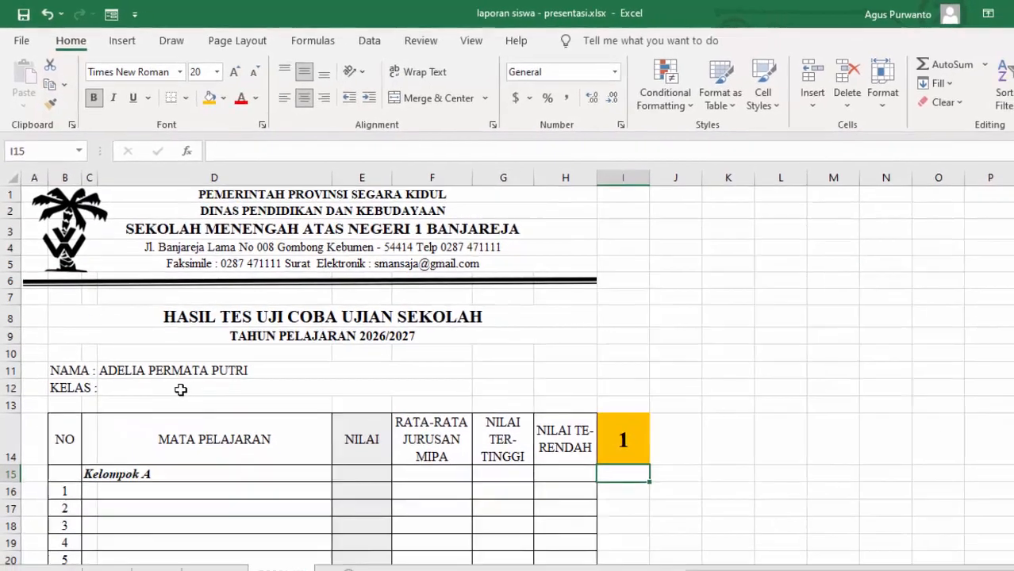
pyautogui.click(194, 413)
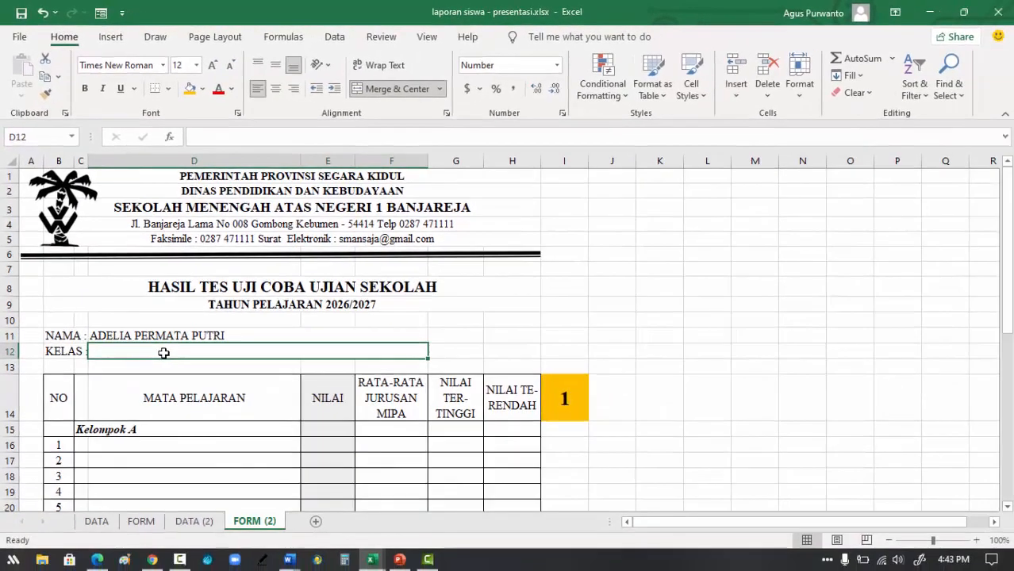
pyautogui.write('=')
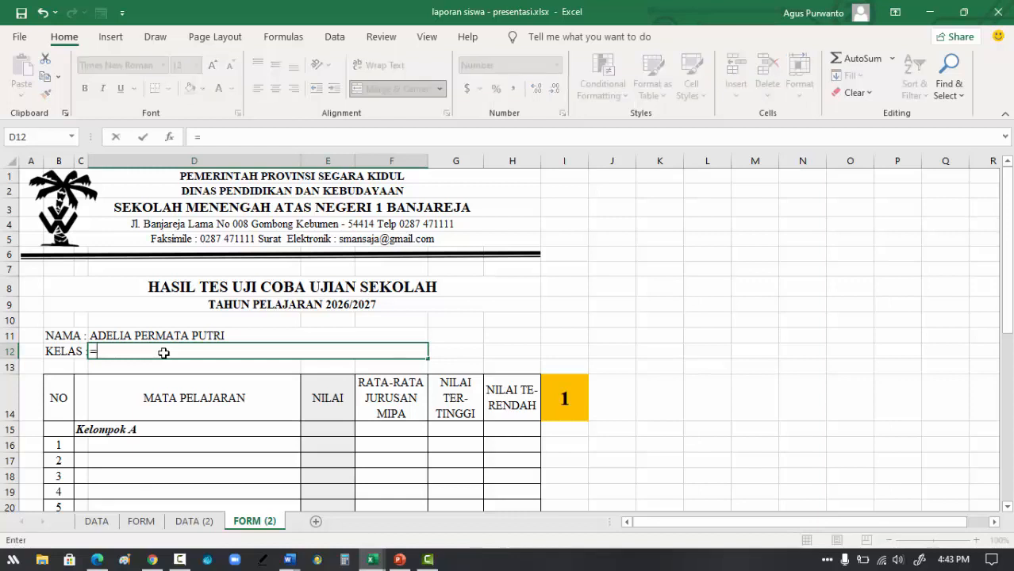
pyautogui.write('VLO')
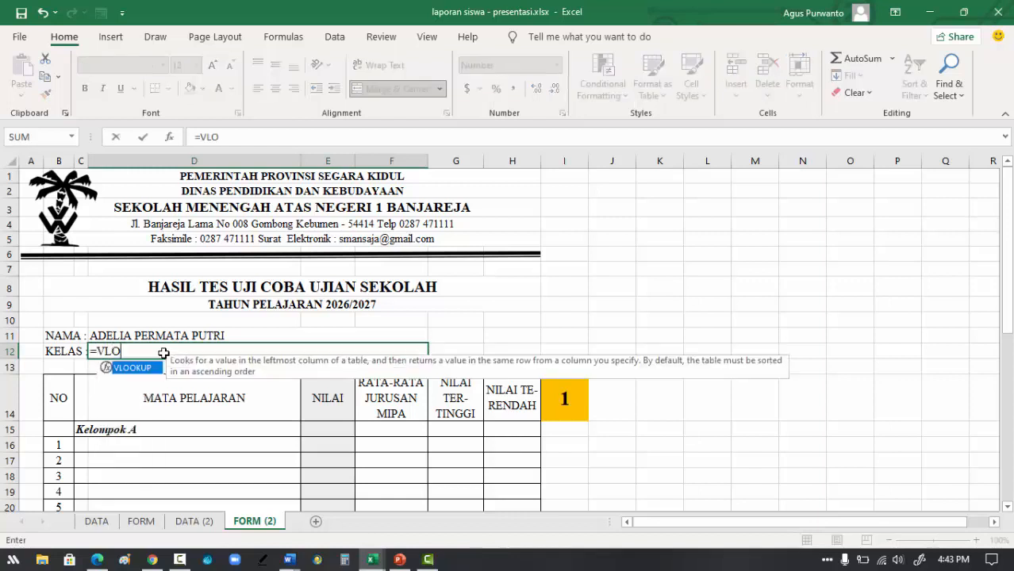
pyautogui.write('OK')
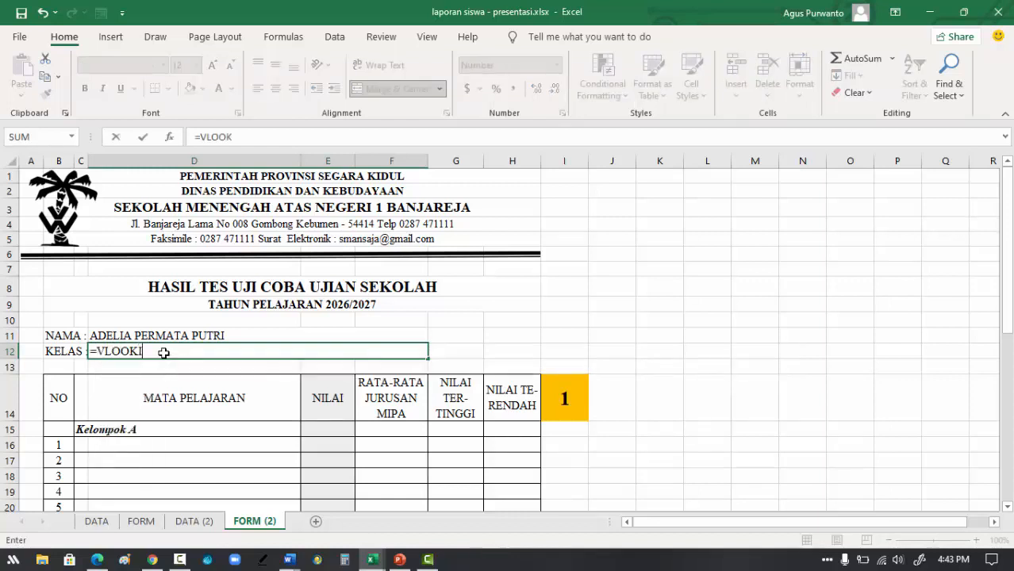
pyautogui.write('I')
pyautogui.press('BackSpace')
pyautogui.write('UP')
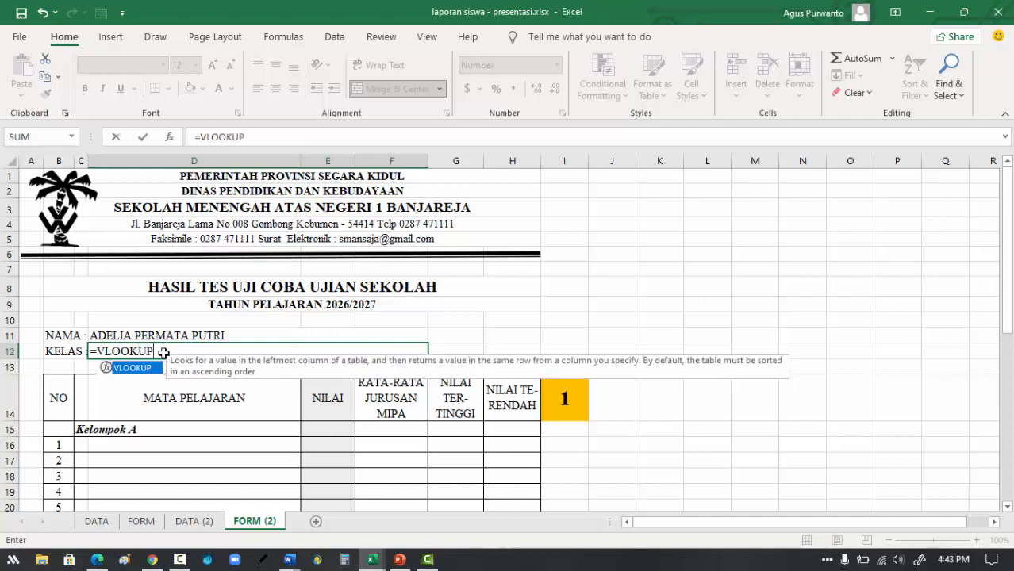
pyautogui.write('(')
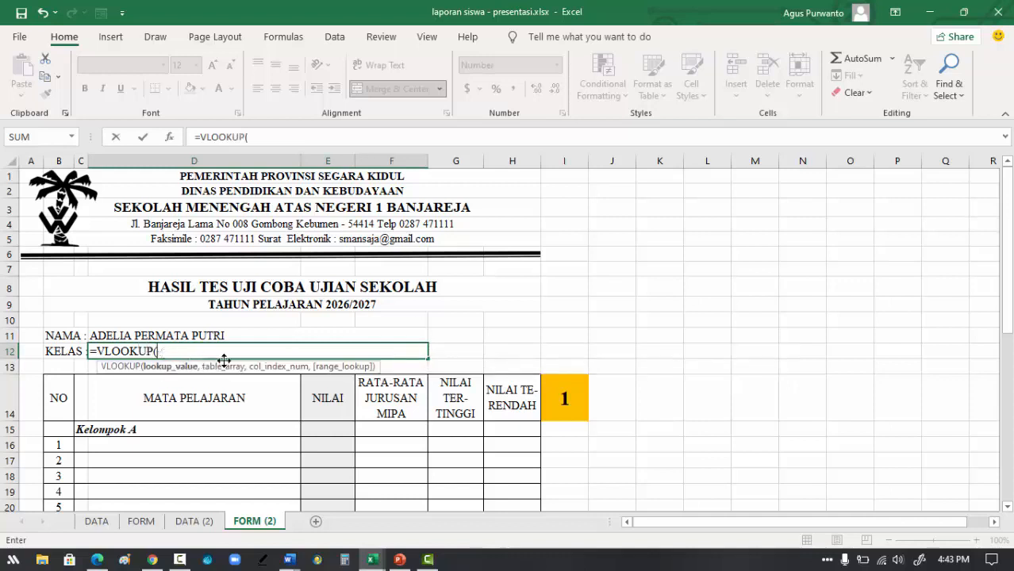
pyautogui.click(572, 402)
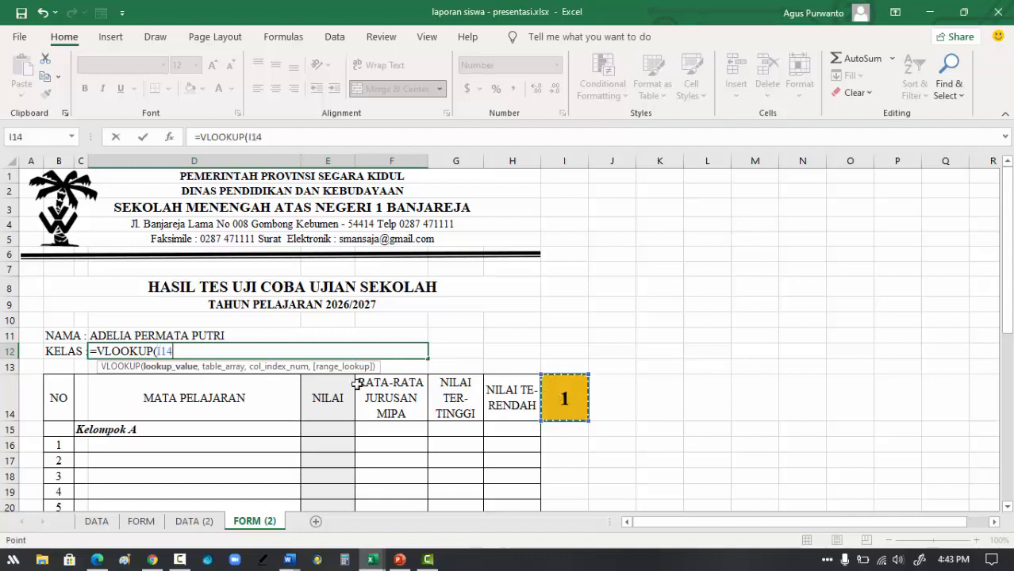
pyautogui.click(158, 351)
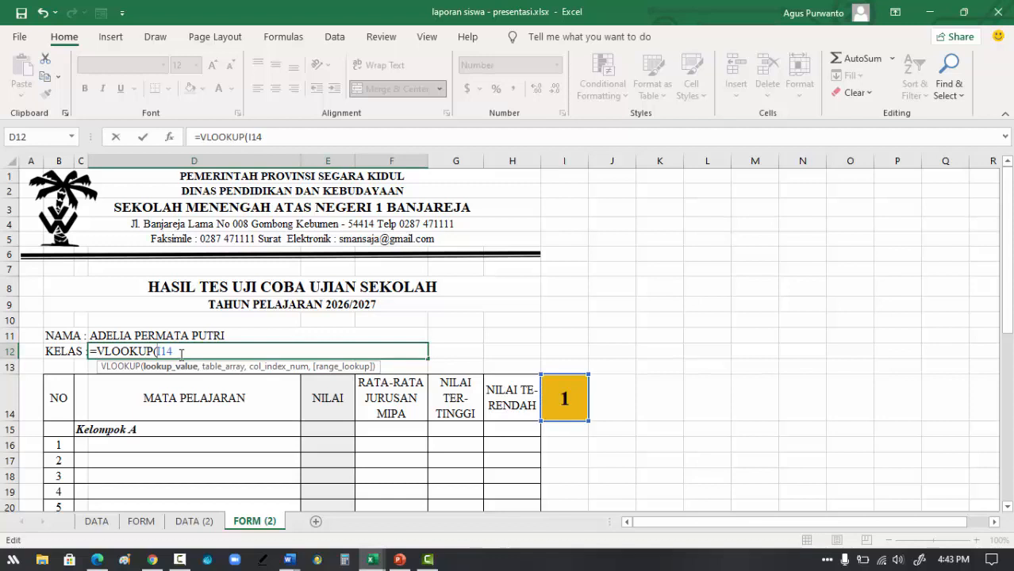
pyautogui.write('$I$14')
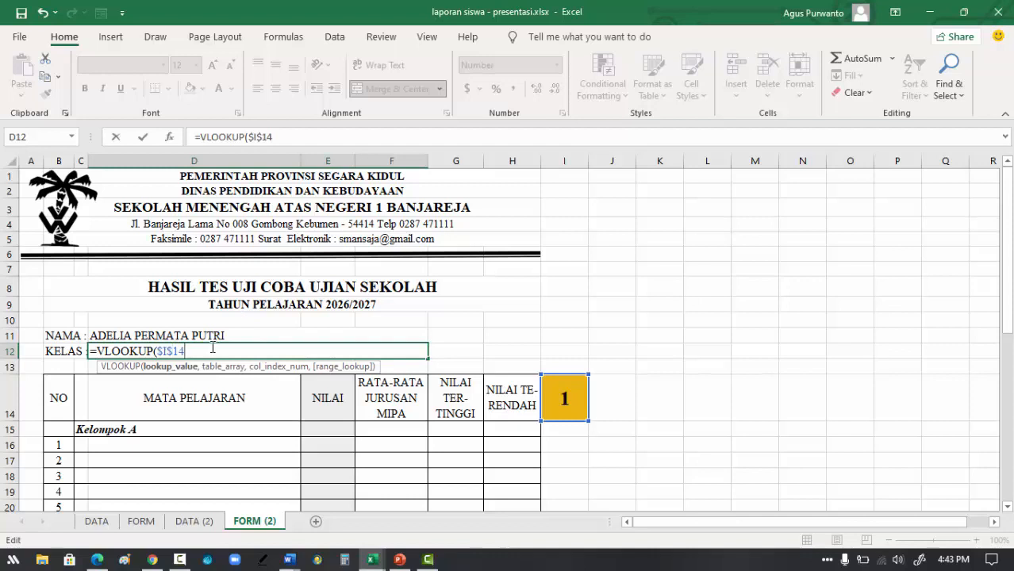
pyautogui.write(',')
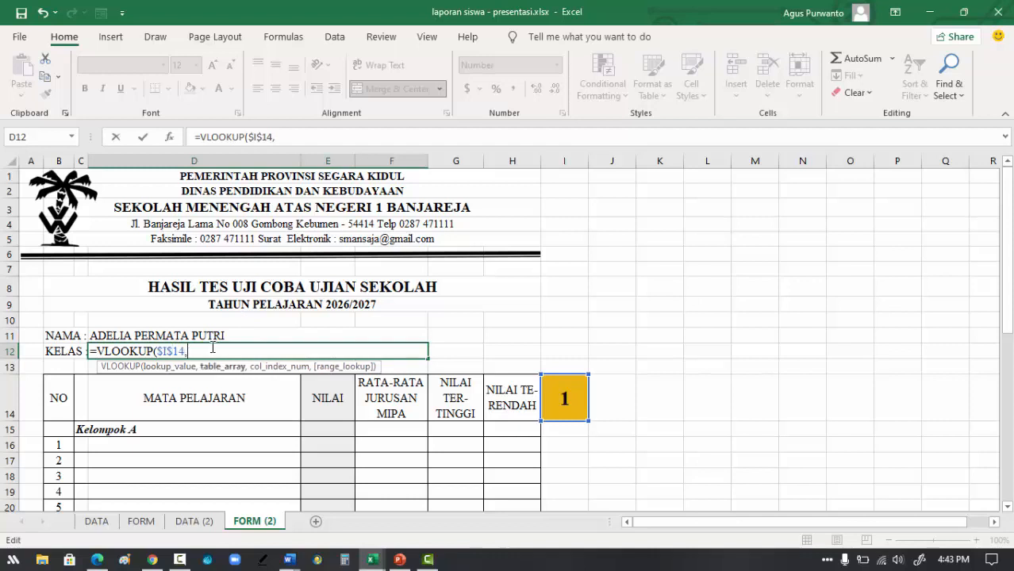
# - Select the range A3:R201 on the DATA (2) sheet as the table array of the D12 formula
pyautogui.click(203, 521)
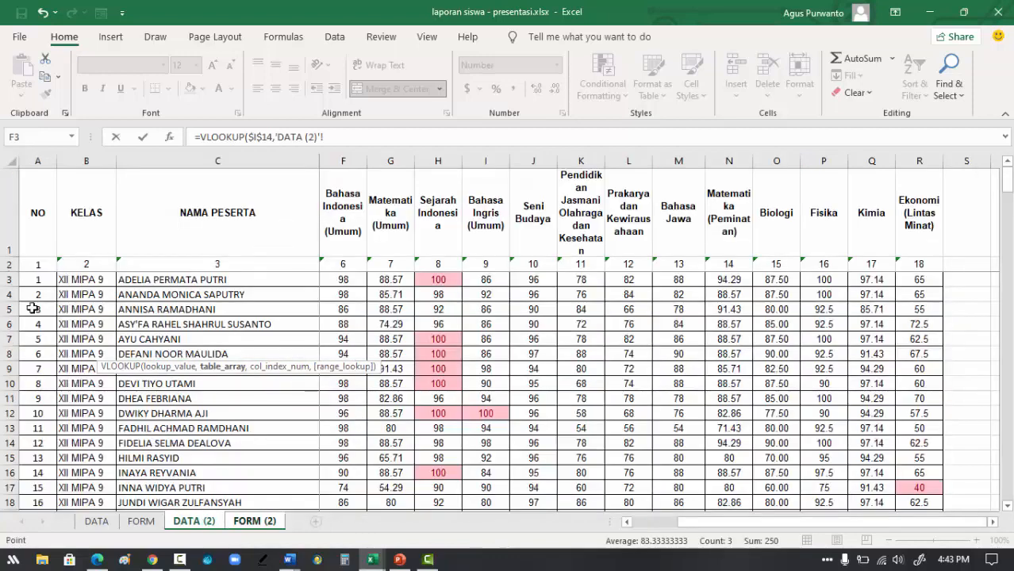
pyautogui.click(35, 280)
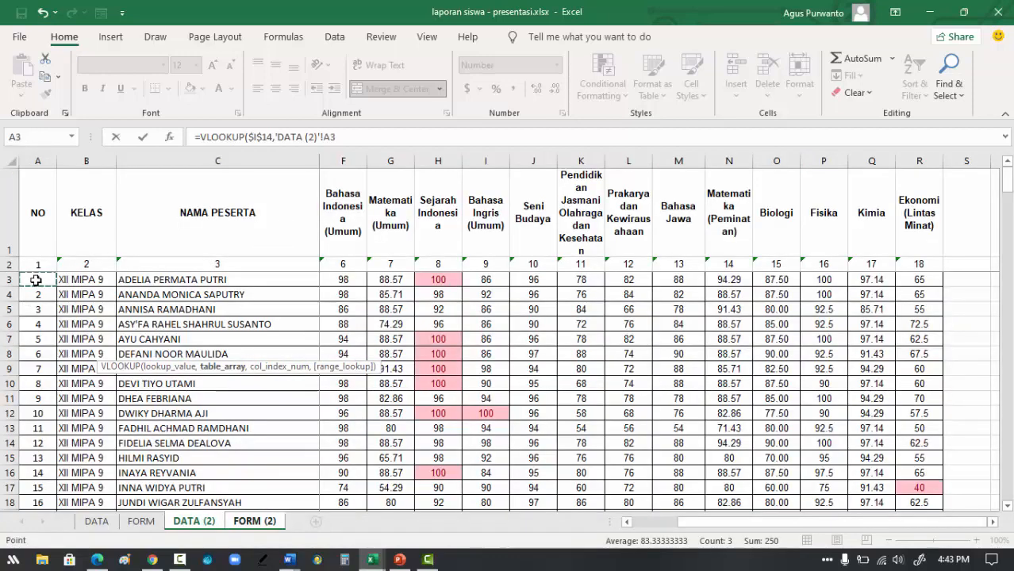
pyautogui.moveTo(36, 281); pyautogui.dragTo(905, 450)
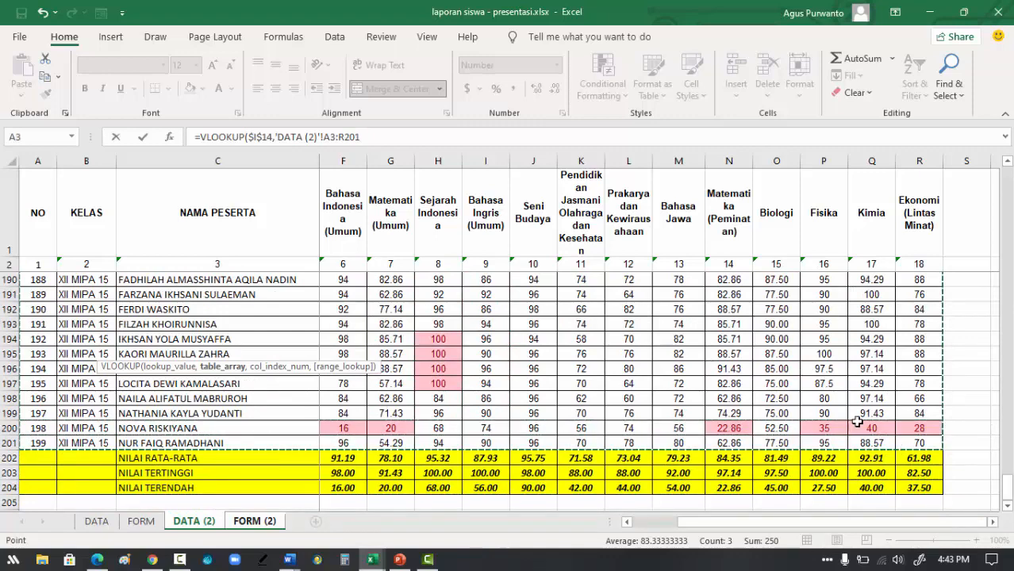
pyautogui.click(394, 138)
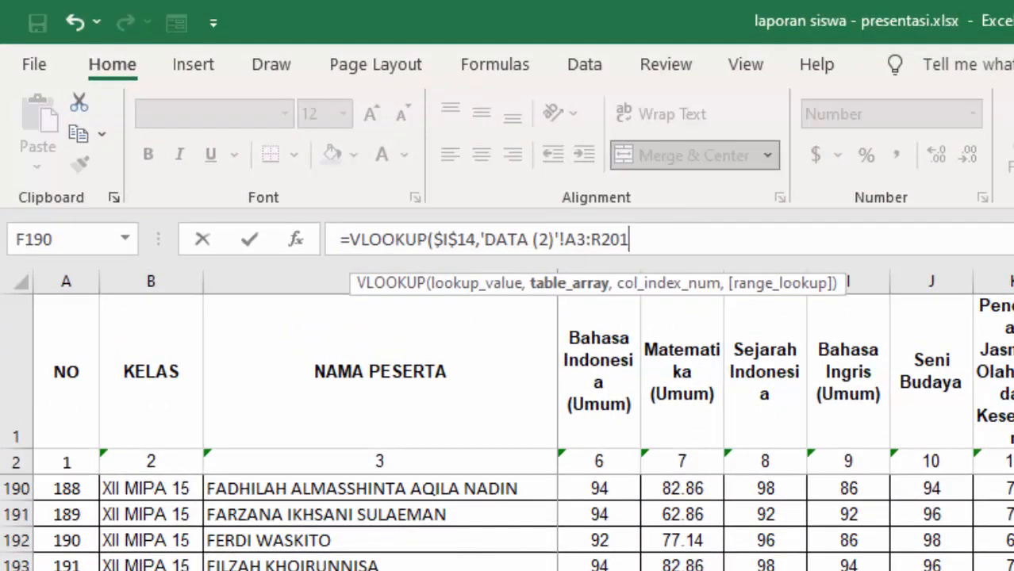
# - Complete the VLOOKUP formula in D12 with column index 2 and range lookup TRUE
pyautogui.scroll(20, 508, 522)
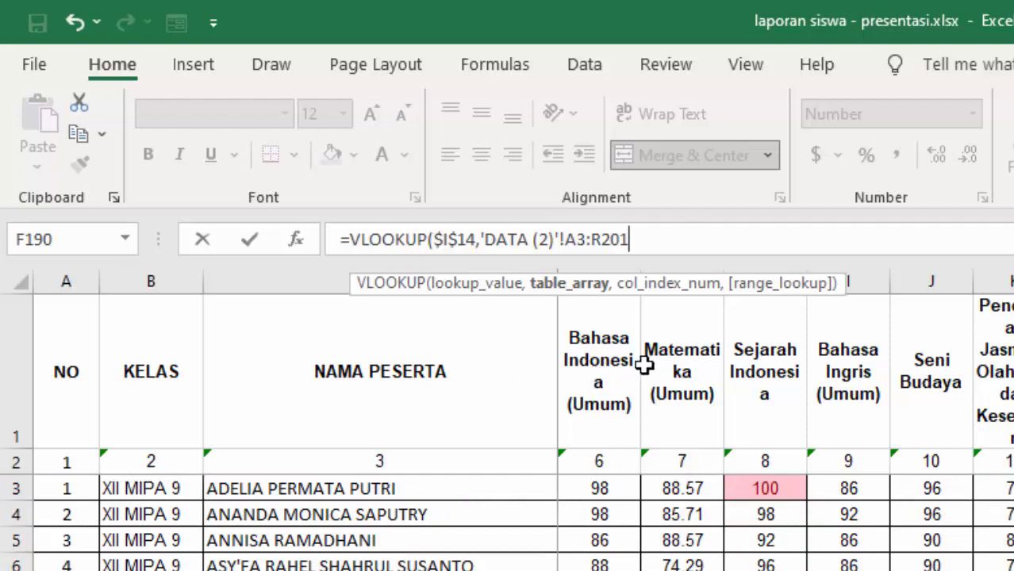
pyautogui.write(',')
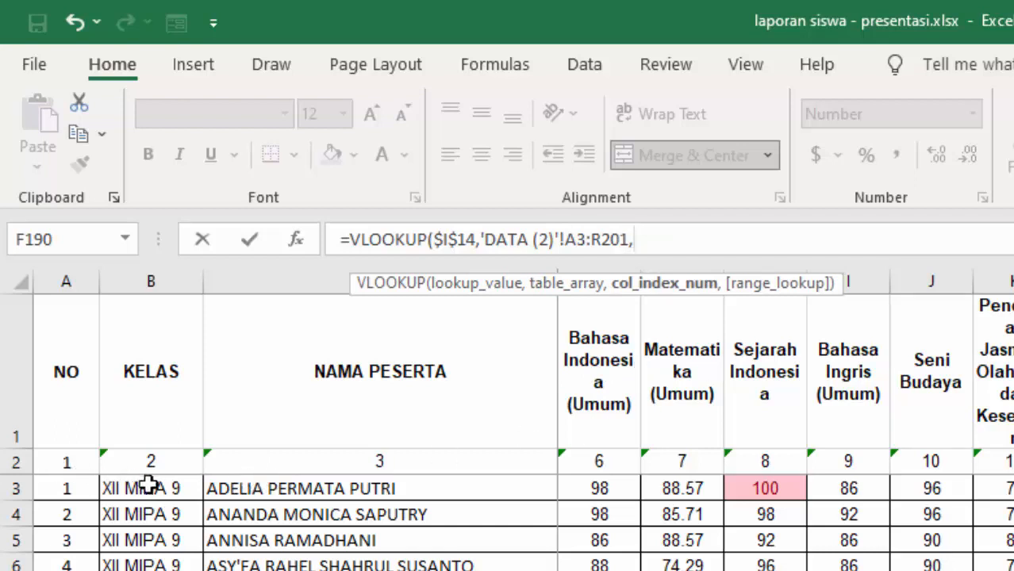
pyautogui.write('2')
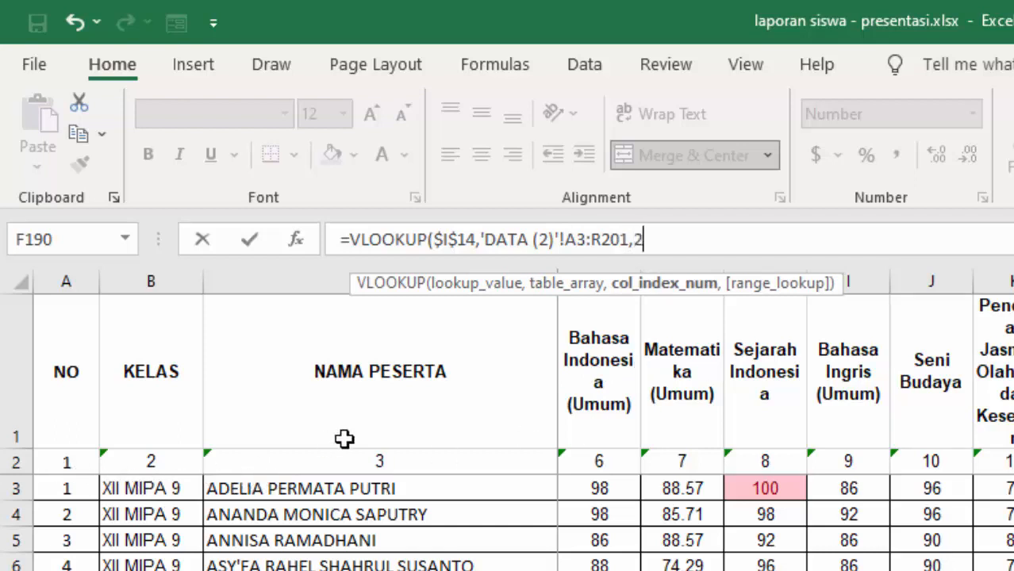
pyautogui.write(',TRUE')
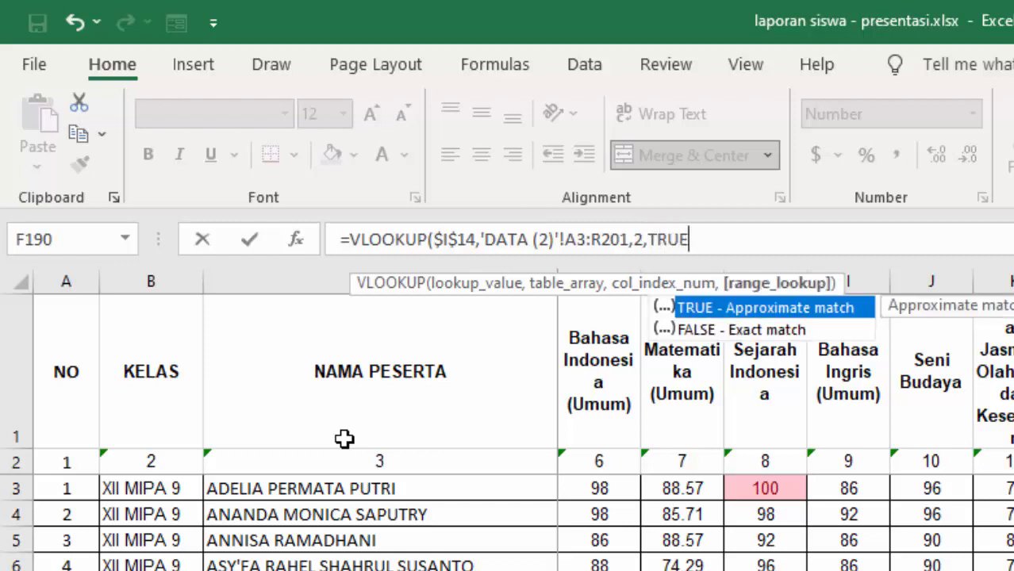
pyautogui.write(')')
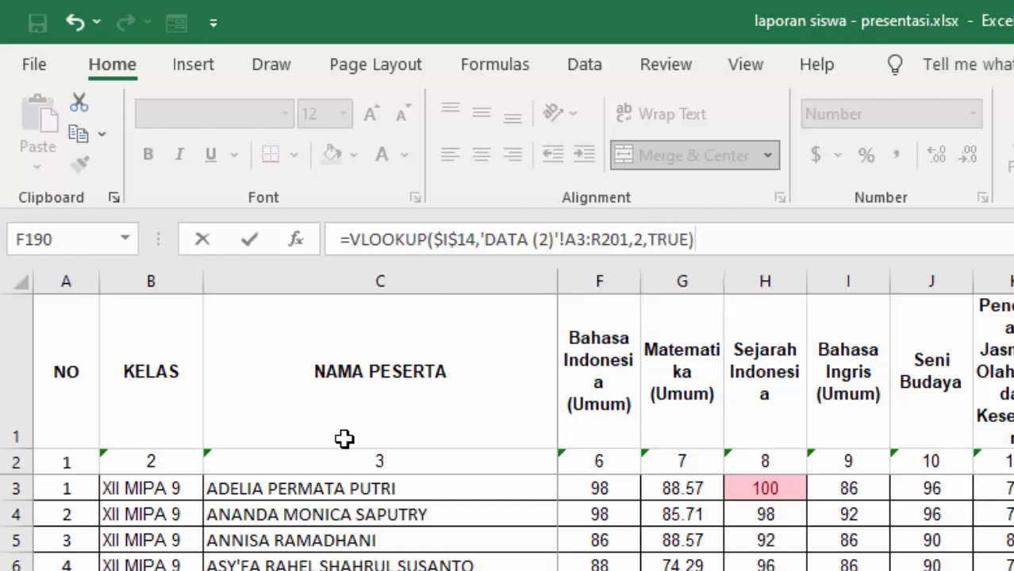
pyautogui.press('Return')
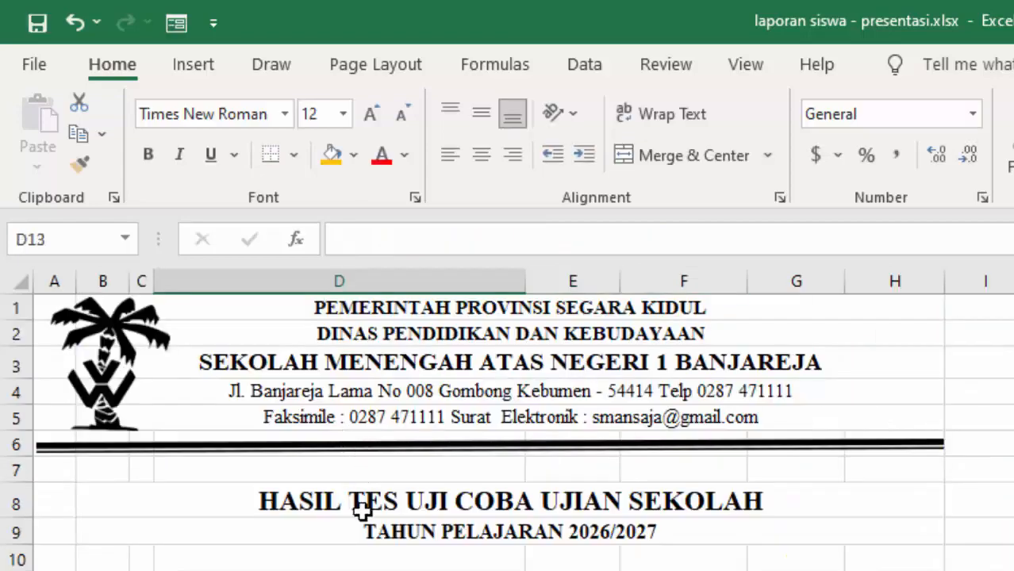
pyautogui.click(281, 565)
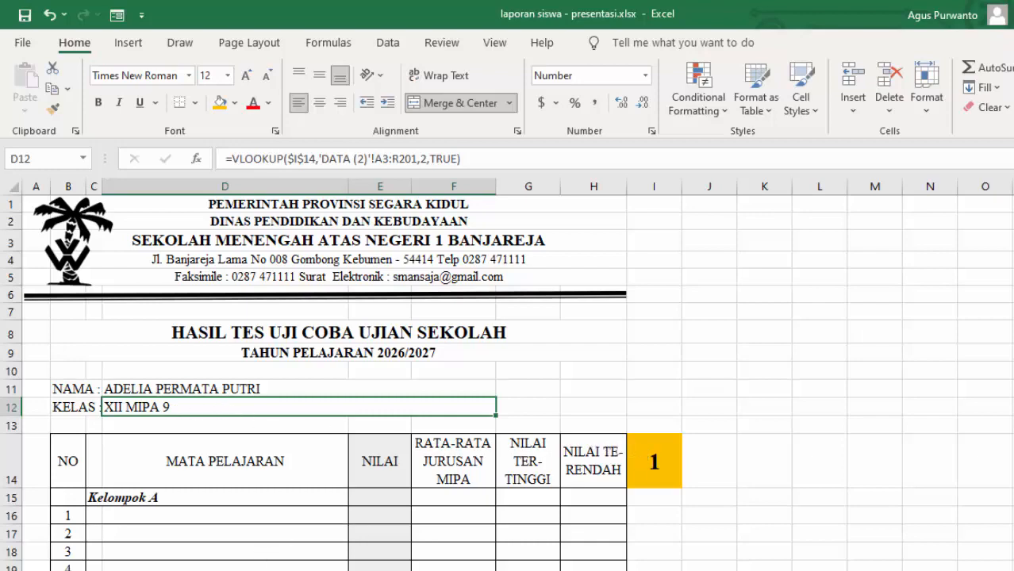
# - Find a student from another class in DATA (2) and enter student number 37 in I14 of FORM (2) to test the lookups
pyautogui.click(127, 569)
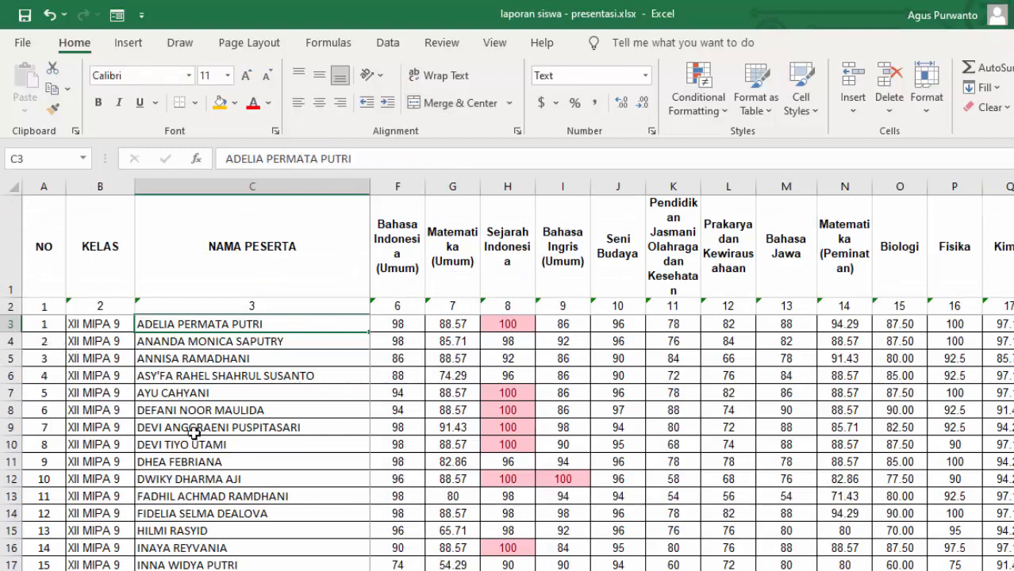
pyautogui.scroll(-10, 183, 422)
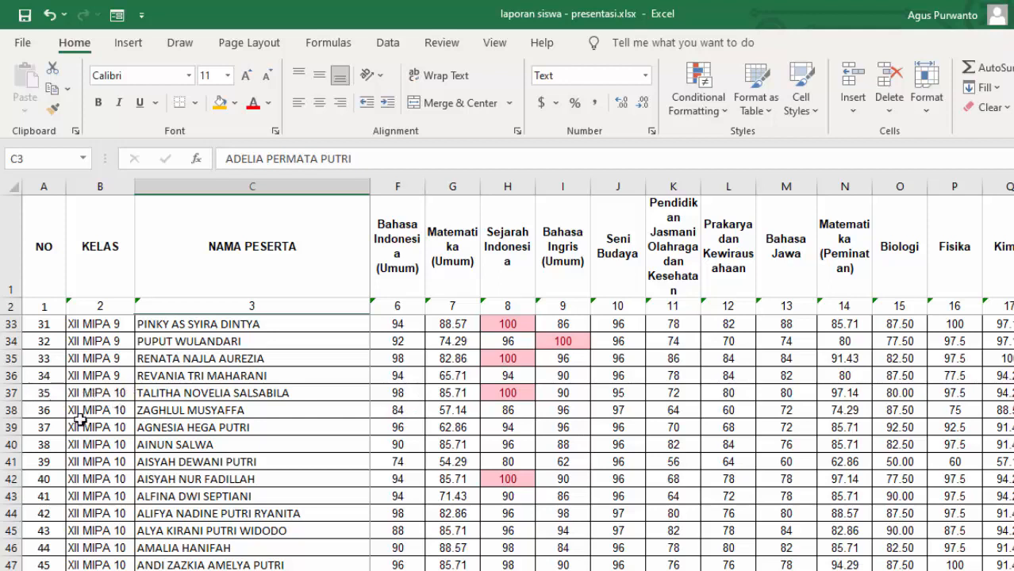
pyautogui.hotkey('ctrl', 'pagedown')
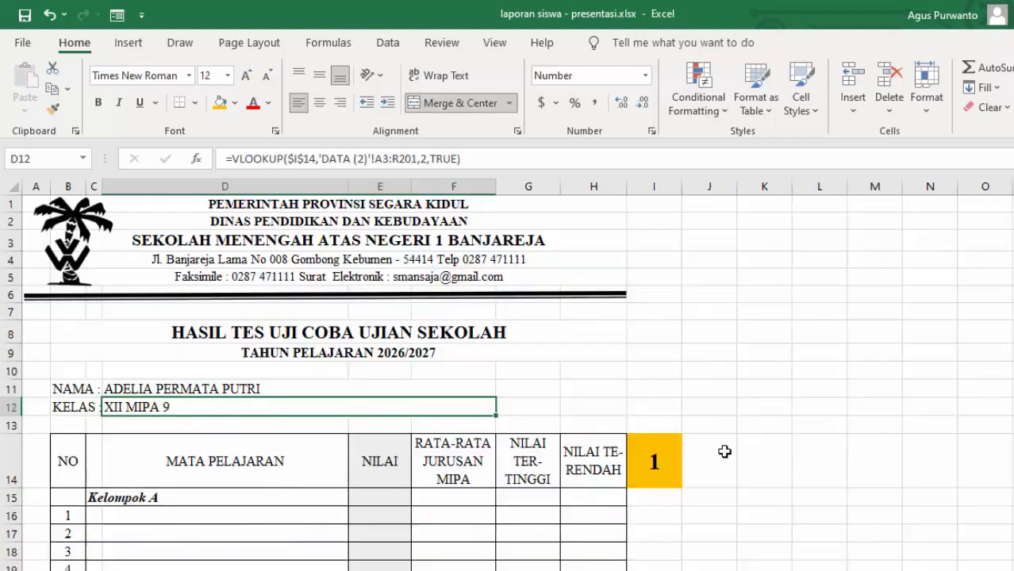
pyautogui.click(680, 460)
pyautogui.write('37')
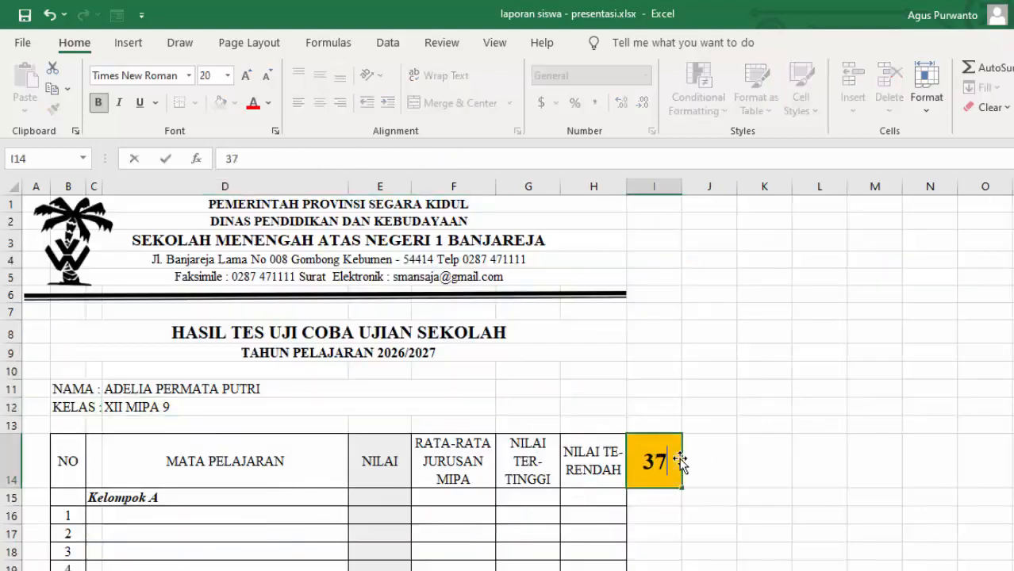
pyautogui.click(698, 460)
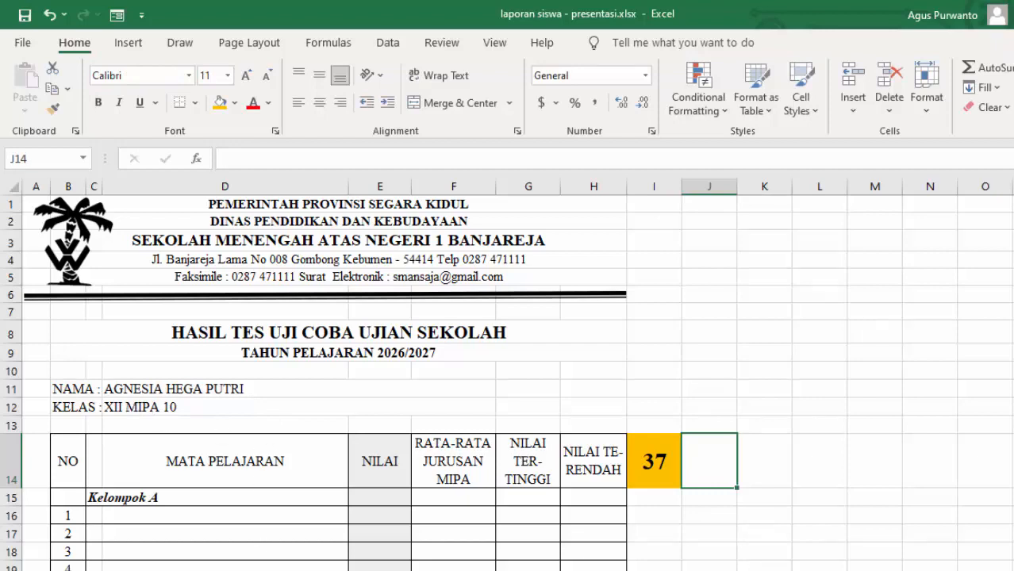
pyautogui.click(171, 570)
# - Link the first subject cell D16 on FORM (2) to the Pendidikan Agama dan Budi Pekerti heading in DATA (2) cell D1
pyautogui.scroll(-2, 705, 432)
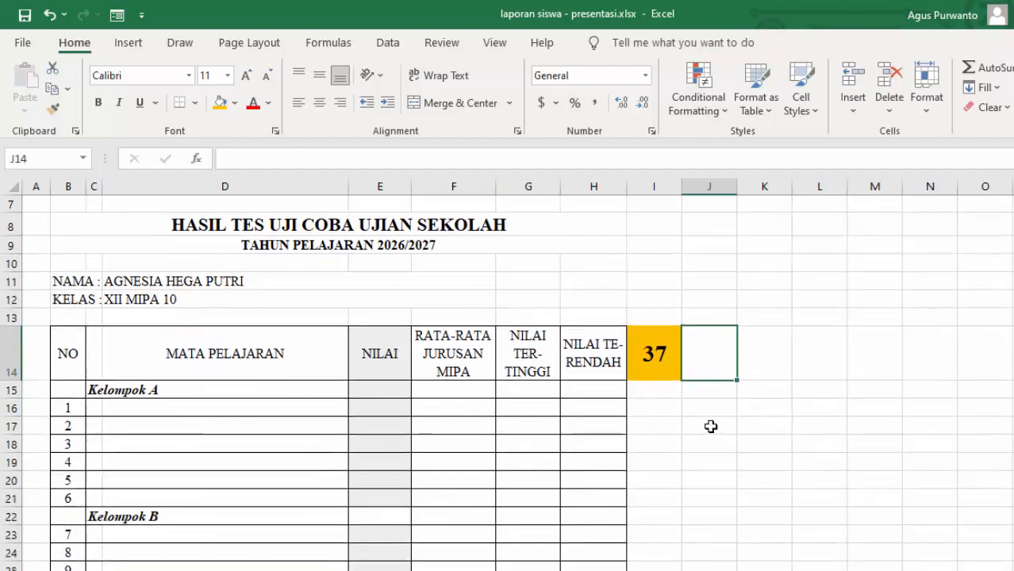
pyautogui.click(123, 410)
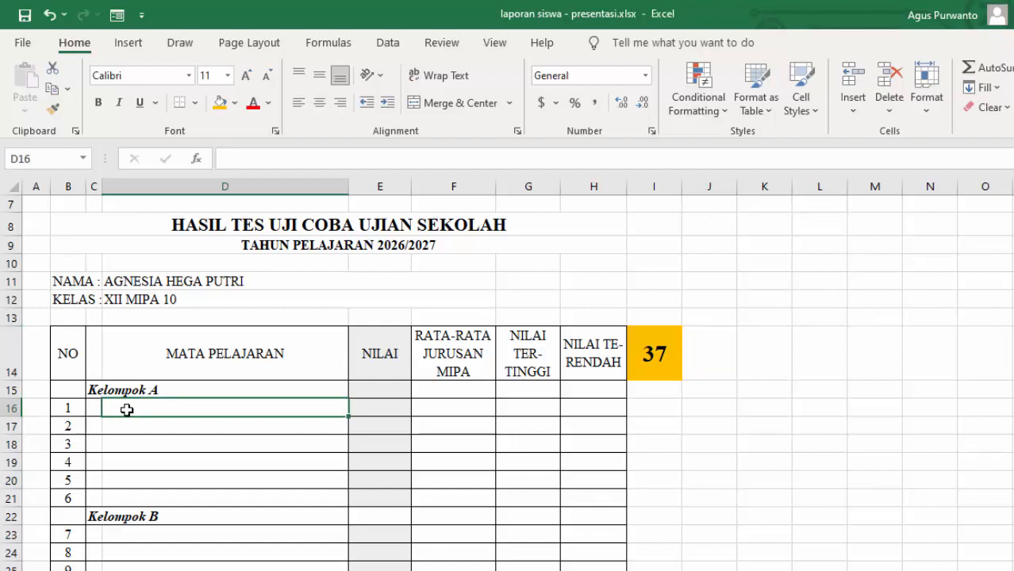
pyautogui.write('=')
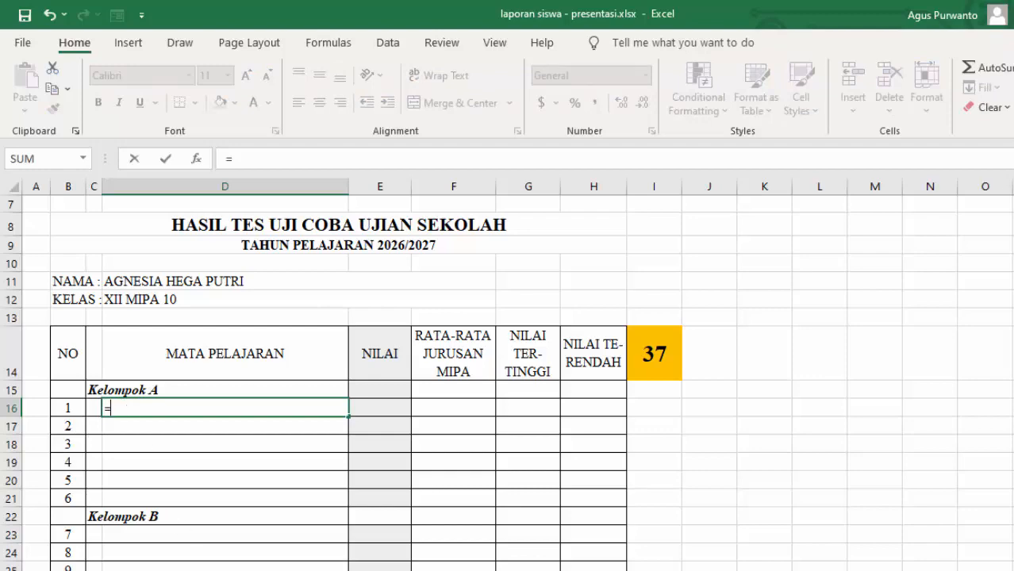
pyautogui.click(309, 570)
pyautogui.scroll(5, 461, 414)
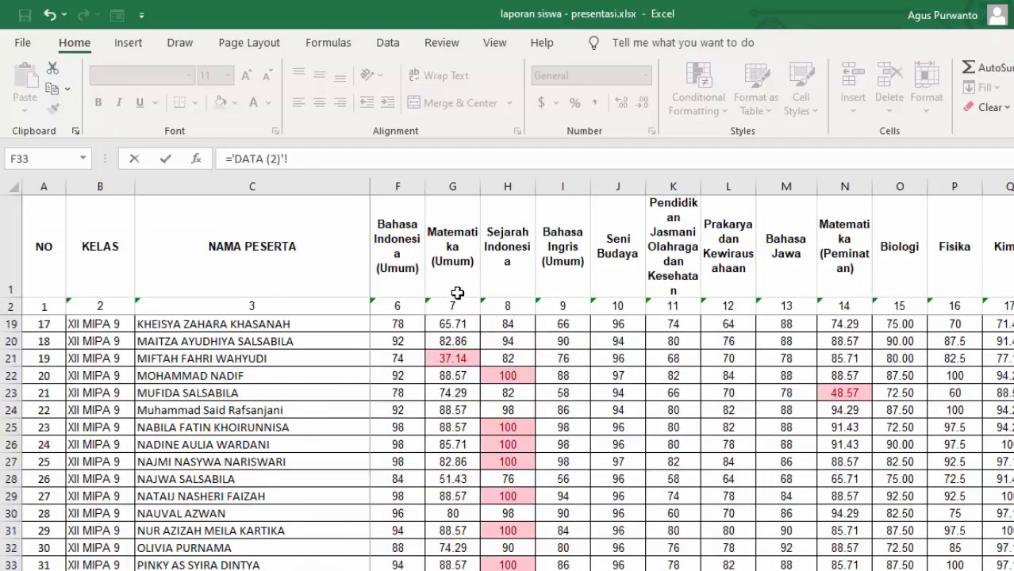
pyautogui.scroll(4, 457, 294)
pyautogui.click(397, 242)
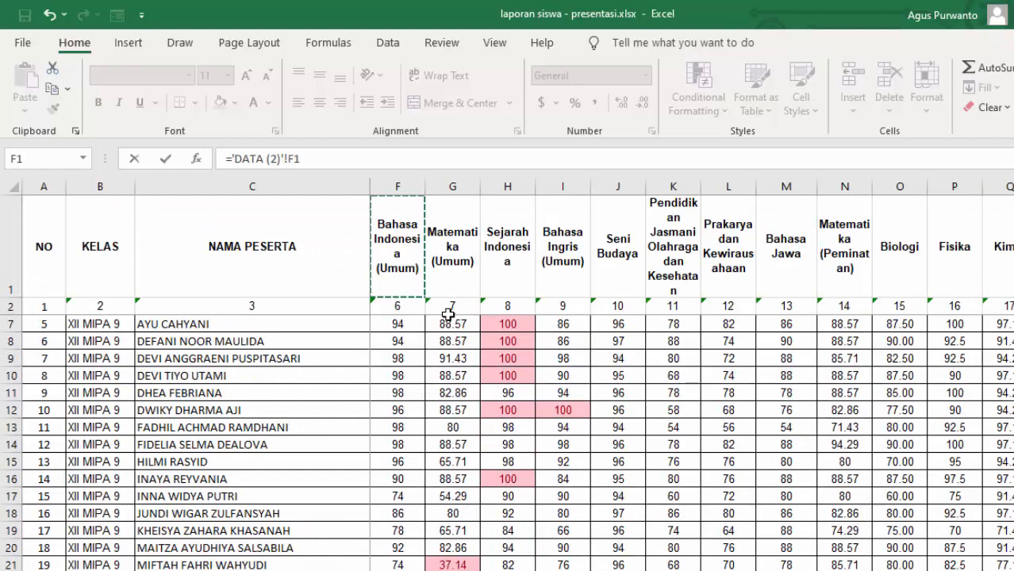
pyautogui.hscroll(-2, 447, 295)
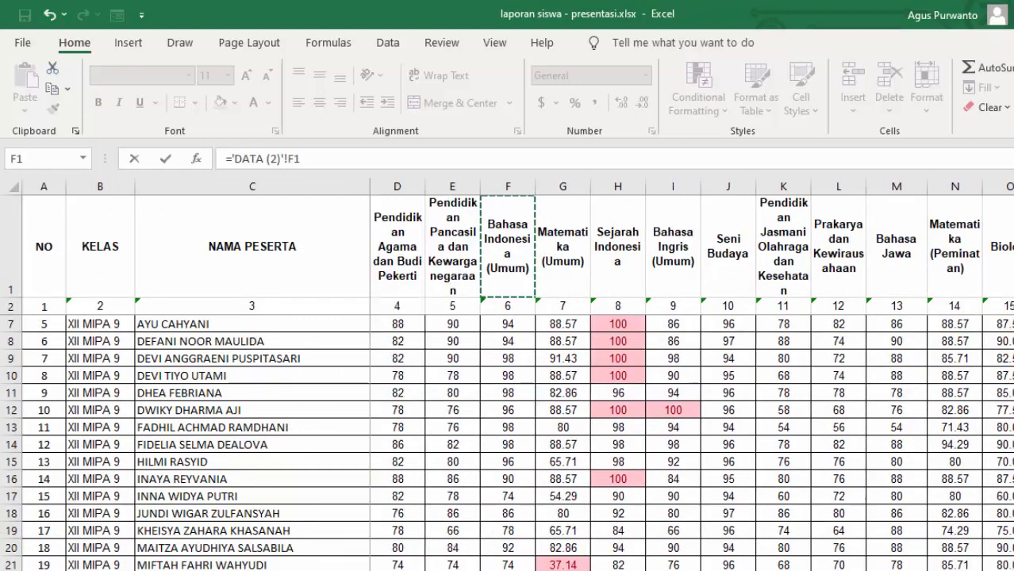
pyautogui.click(405, 256)
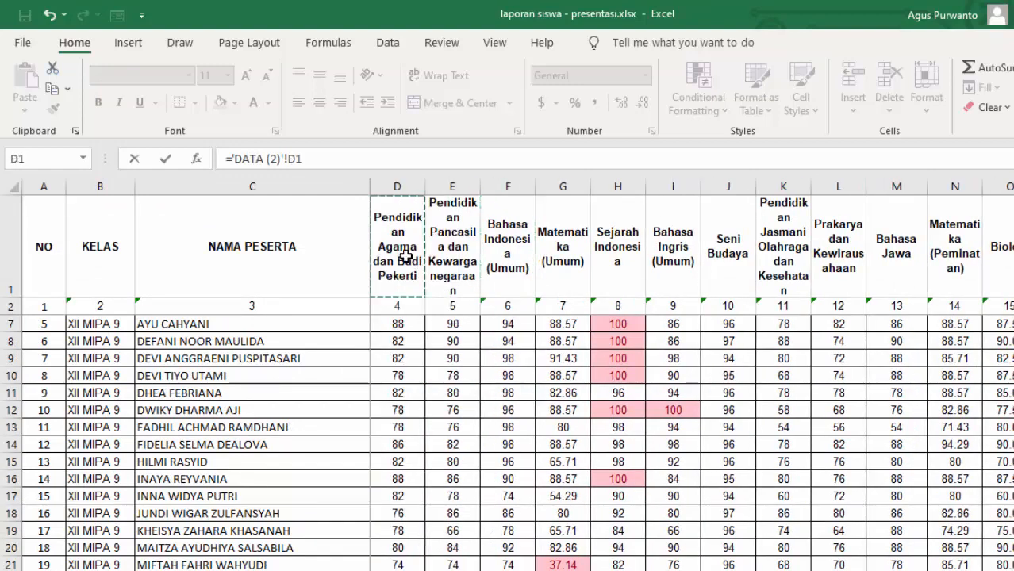
pyautogui.press('Return')
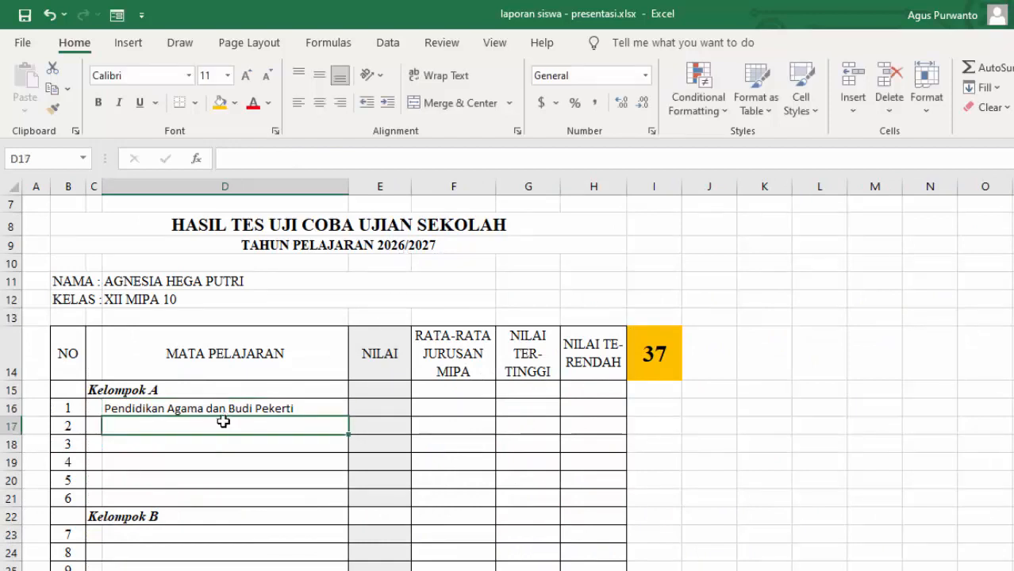
# - Link D17 on FORM (2) to the Pendidikan Pancasila dan Kewarganegaraan heading in cell E1 of DATA (2)
pyautogui.write('=')
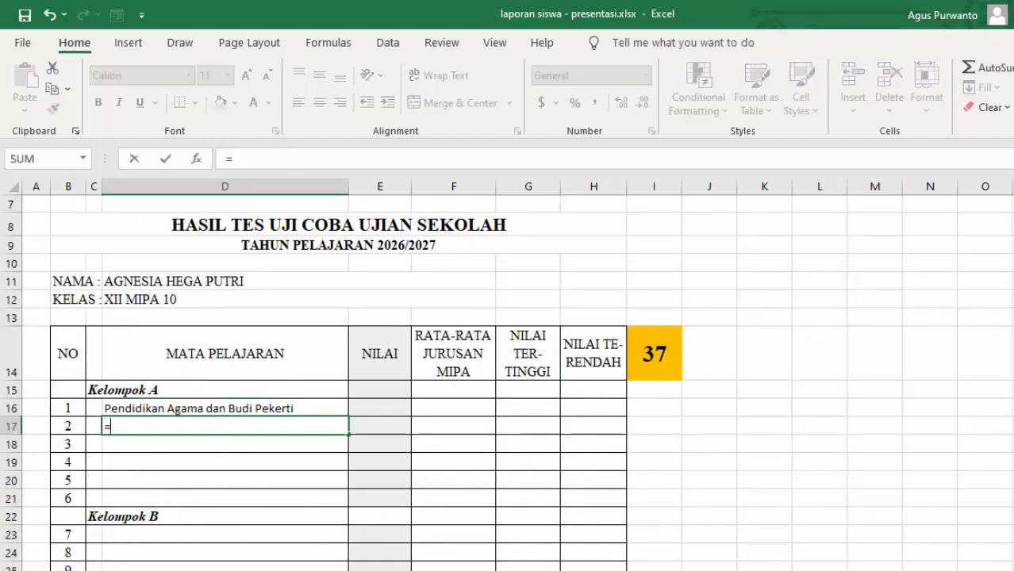
pyautogui.click(309, 569)
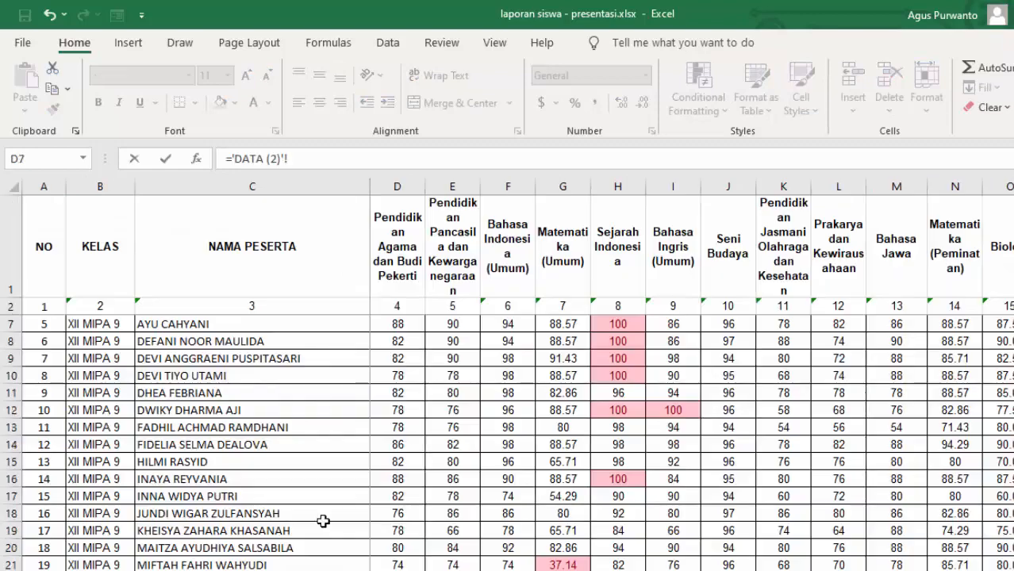
pyautogui.click(465, 250)
pyautogui.press('Return')
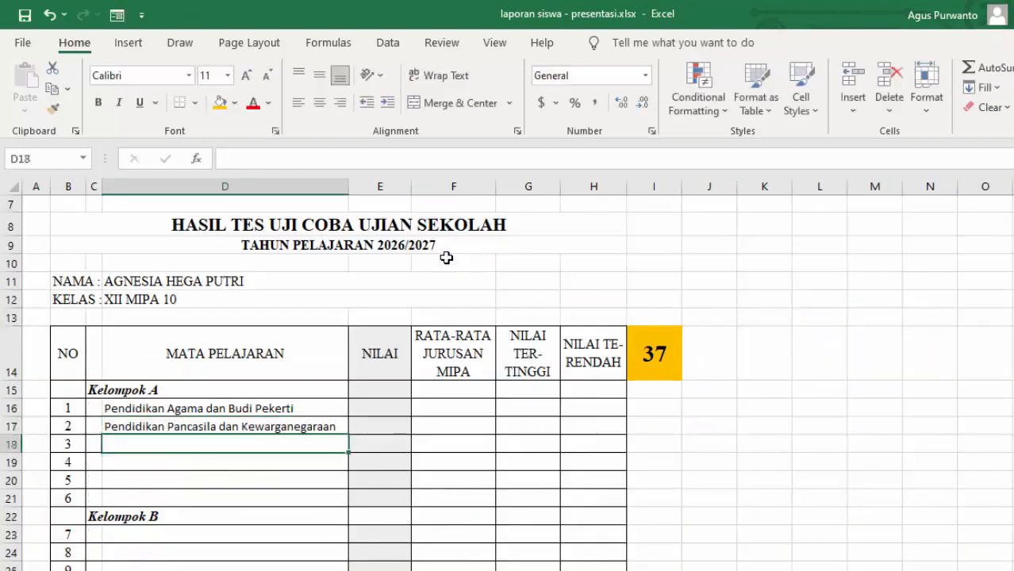
# - Link subject rows 3 to 13 on FORM (2) to the DATA (2) headings from Bahasa Indonesia (Umum) through Fisika in P1
pyautogui.write('=')
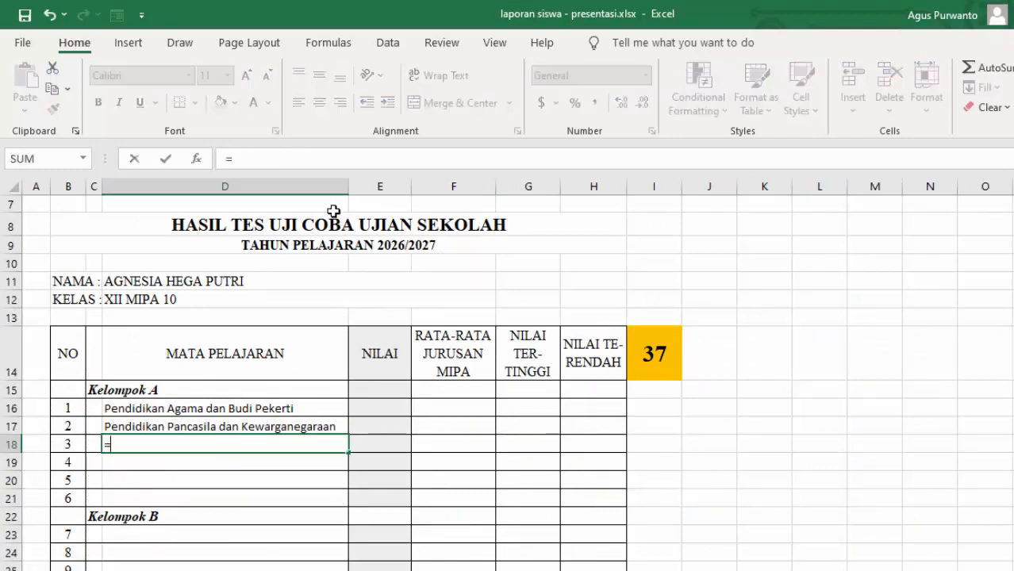
pyautogui.click(343, 570)
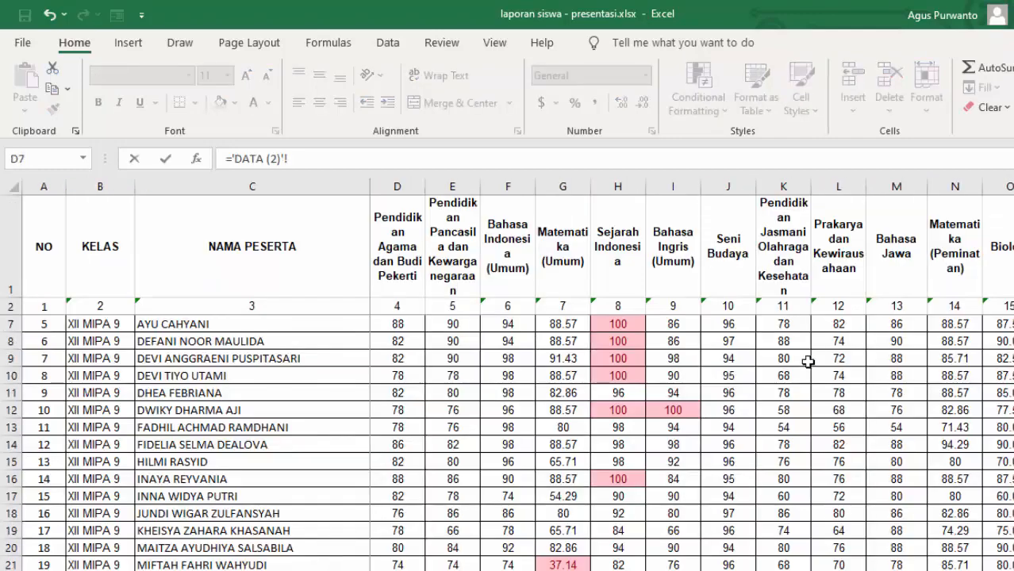
pyautogui.write('P1')
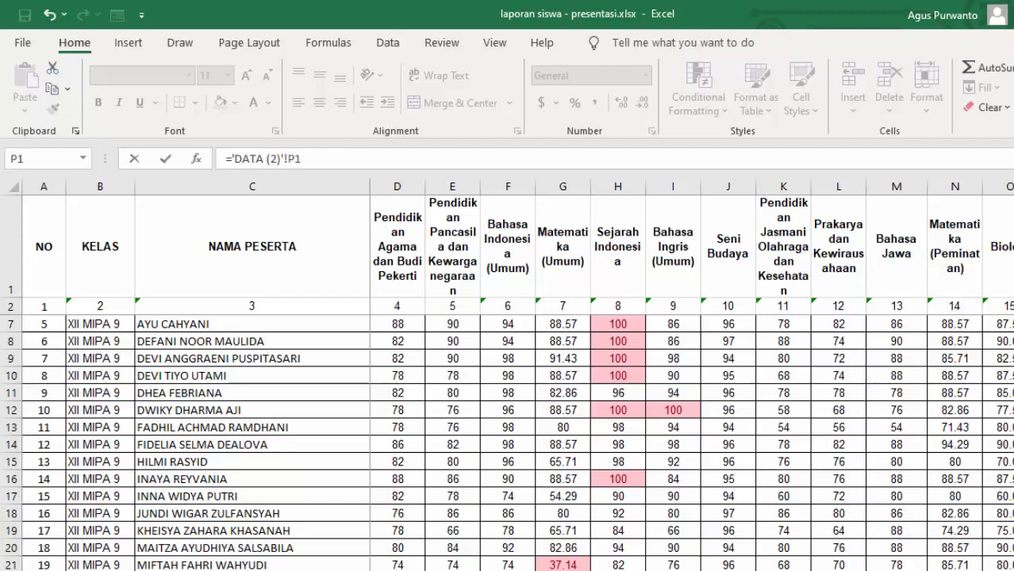
pyautogui.press('Return')
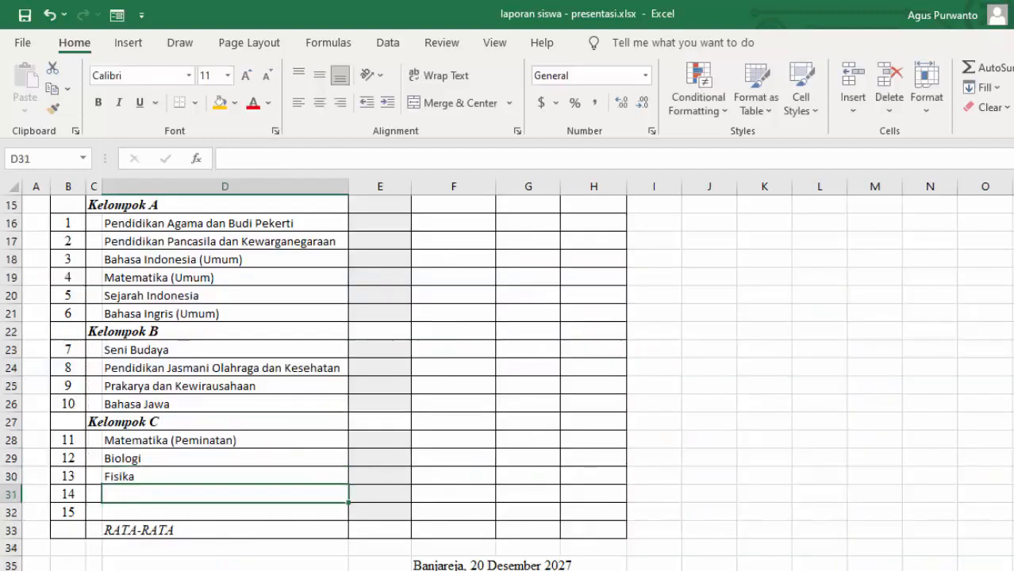
# - Link D31 and D32 on FORM (2) to the Kimia and Ekonomi (Lintas Minat) headings in Q1 and R1 of DATA (2)
pyautogui.write('=')
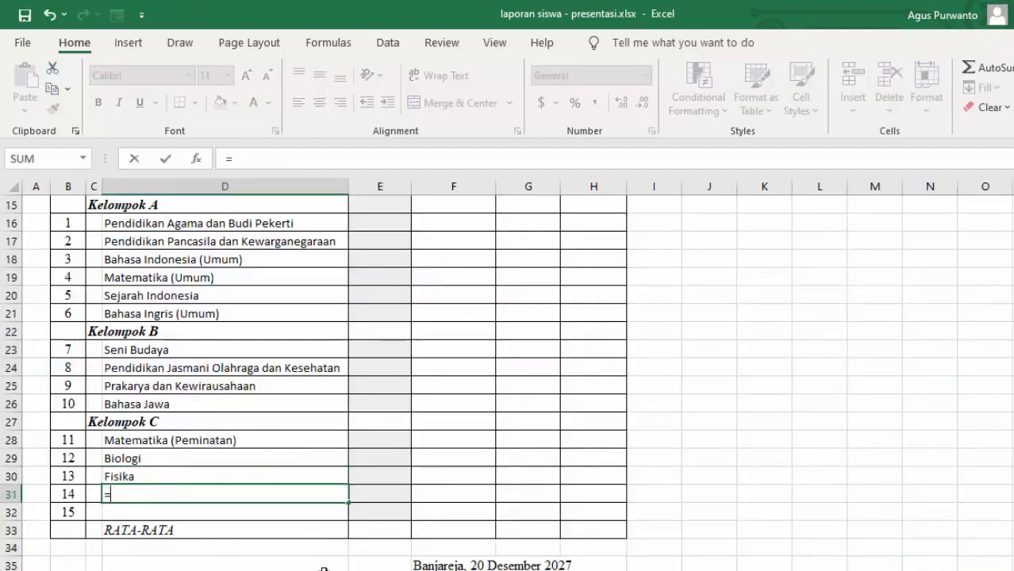
pyautogui.hotkey('ctrl', 'pageup')
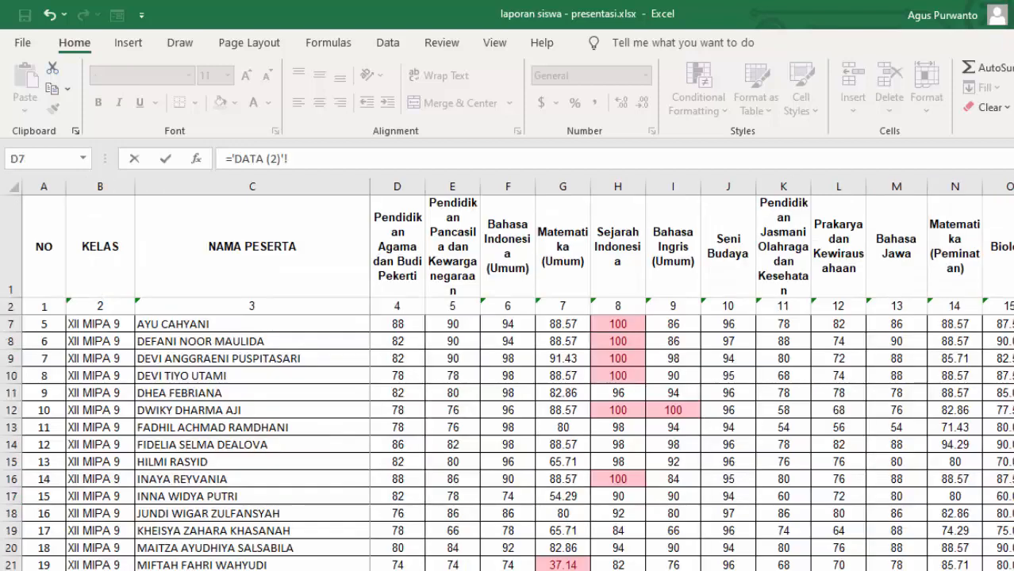
pyautogui.write('Q1')
pyautogui.press('Escape')
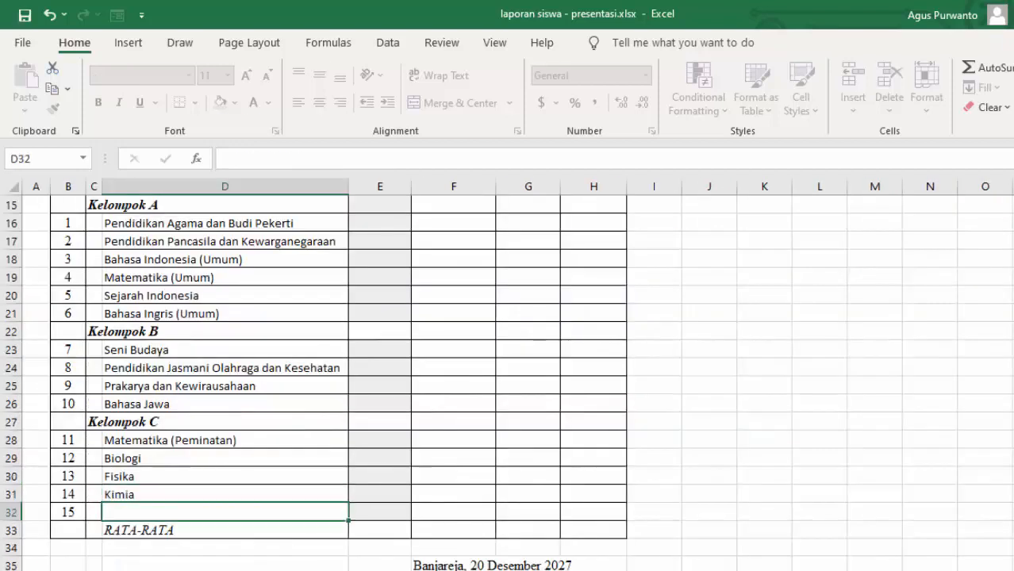
pyautogui.write('=')
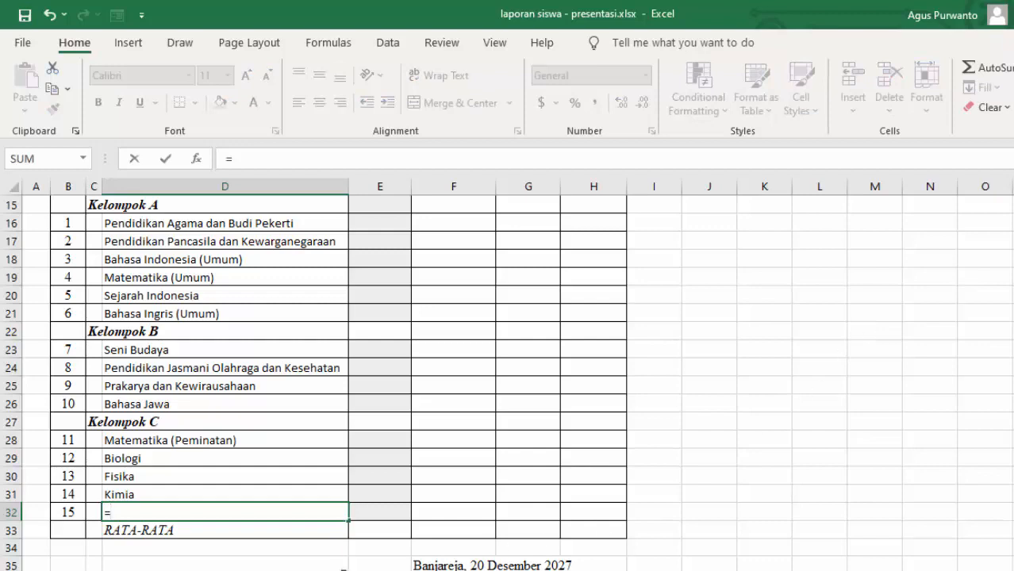
pyautogui.hotkey('ctrl', 'pagedown')
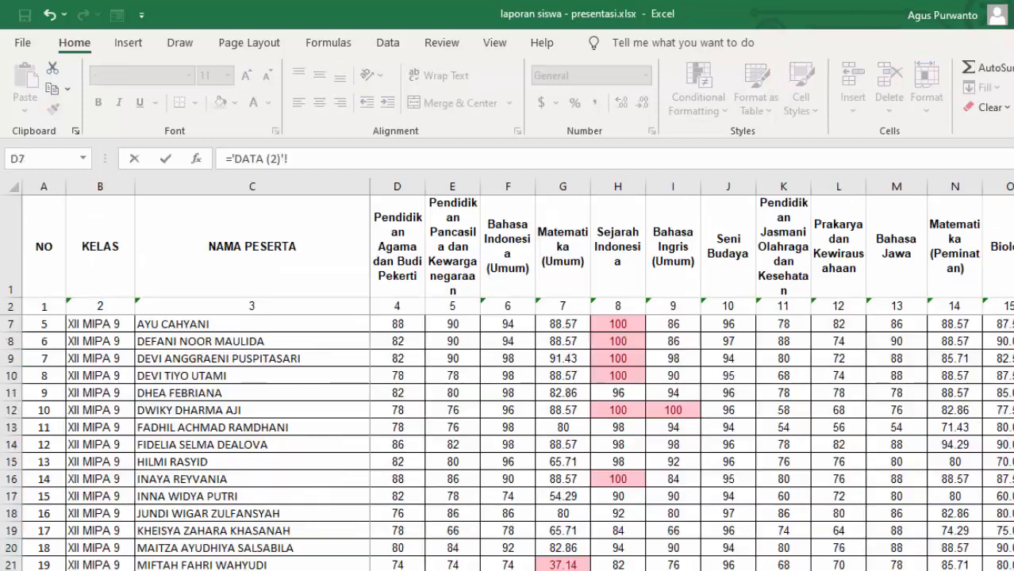
pyautogui.hscroll(1, 690, 436)
pyautogui.write('R1')
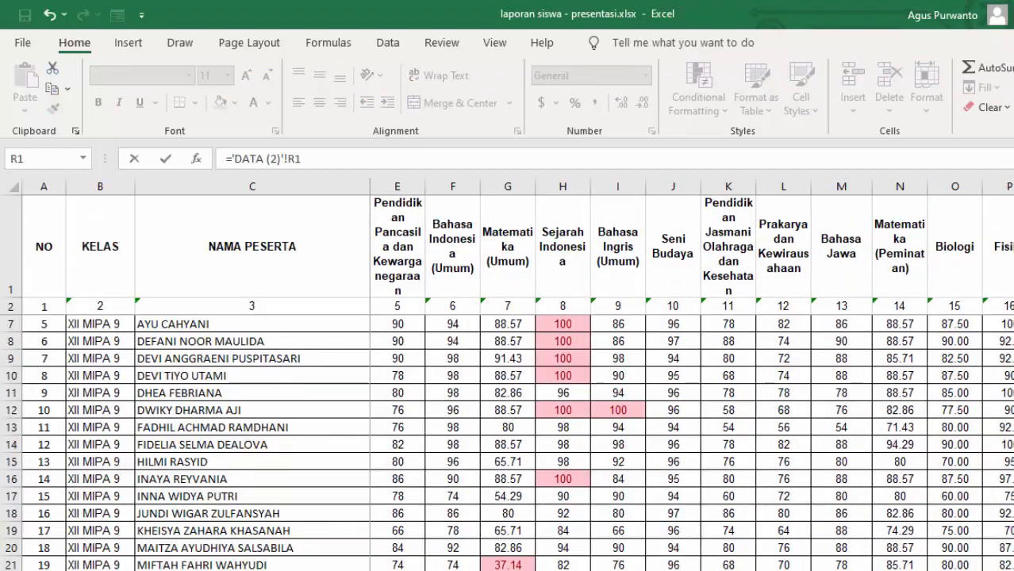
pyautogui.press('Return')
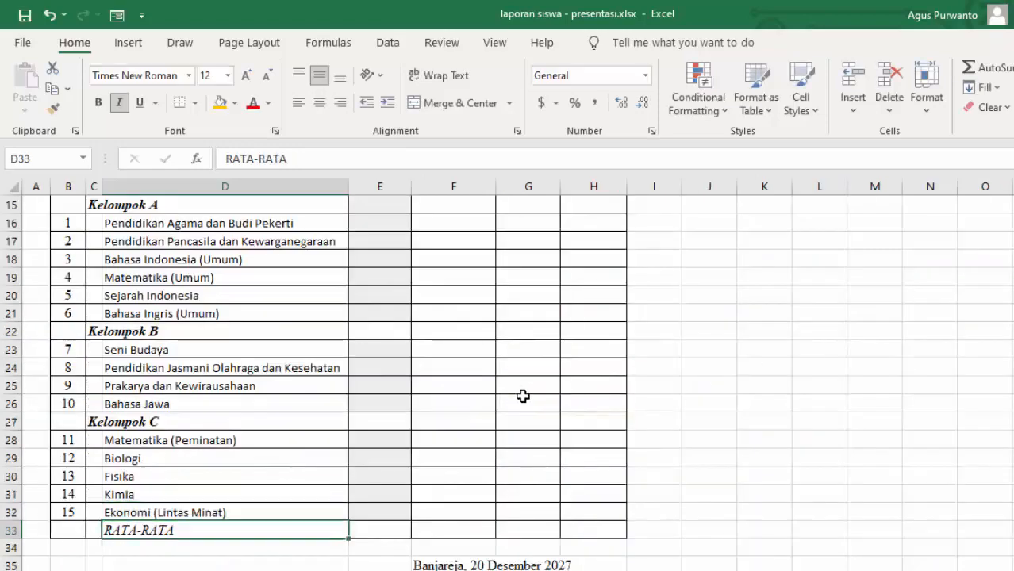
# - Start a VLOOKUP formula in the NILAI cell E16 of FORM (2) with I14 as the lookup value
pyautogui.scroll(3, 407, 369)
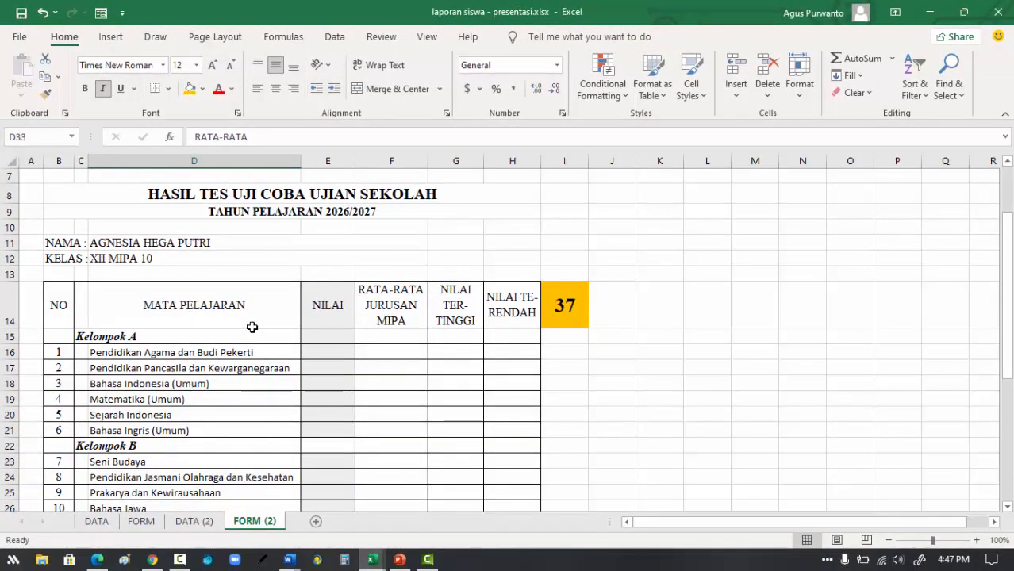
pyautogui.click(327, 352)
pyautogui.press('BackSpace')
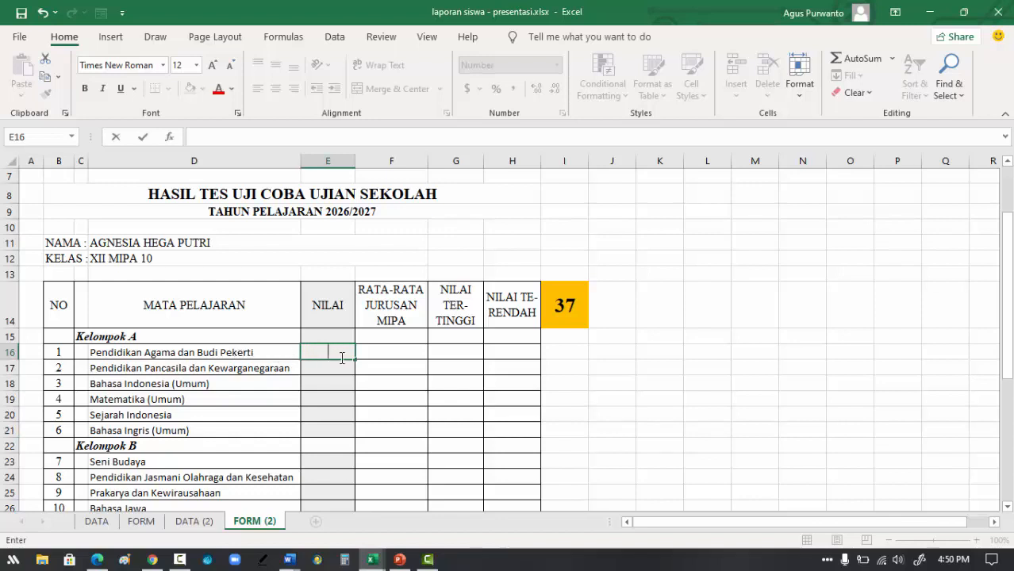
pyautogui.write('=VLOOO')
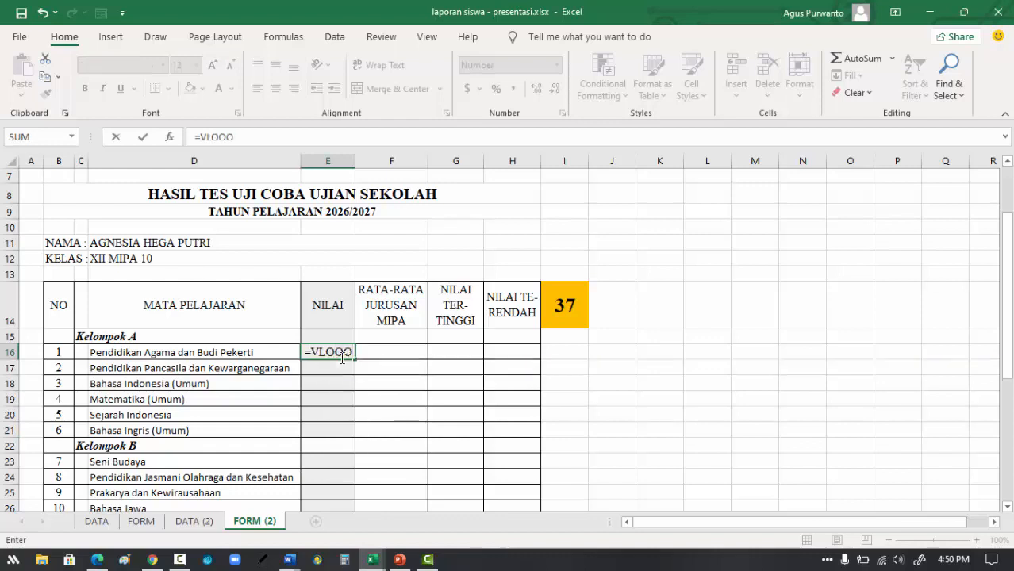
pyautogui.press('BackSpace')
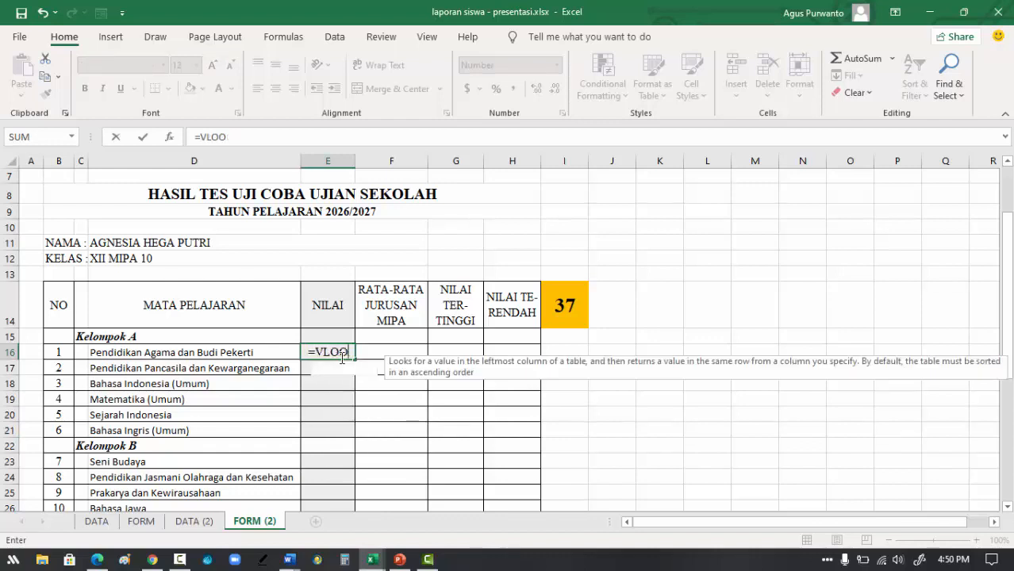
pyautogui.write('KUP')
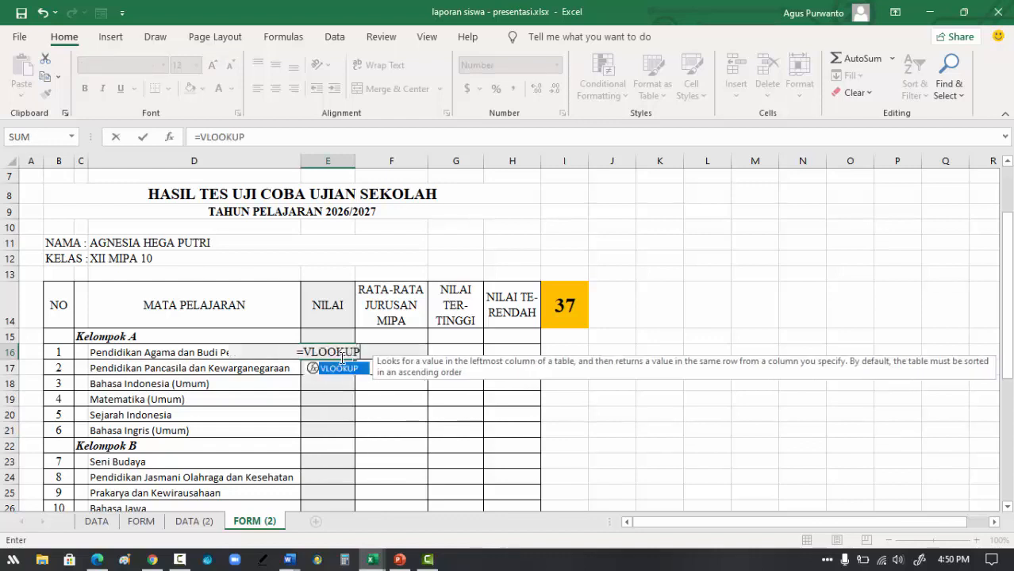
pyautogui.write('(')
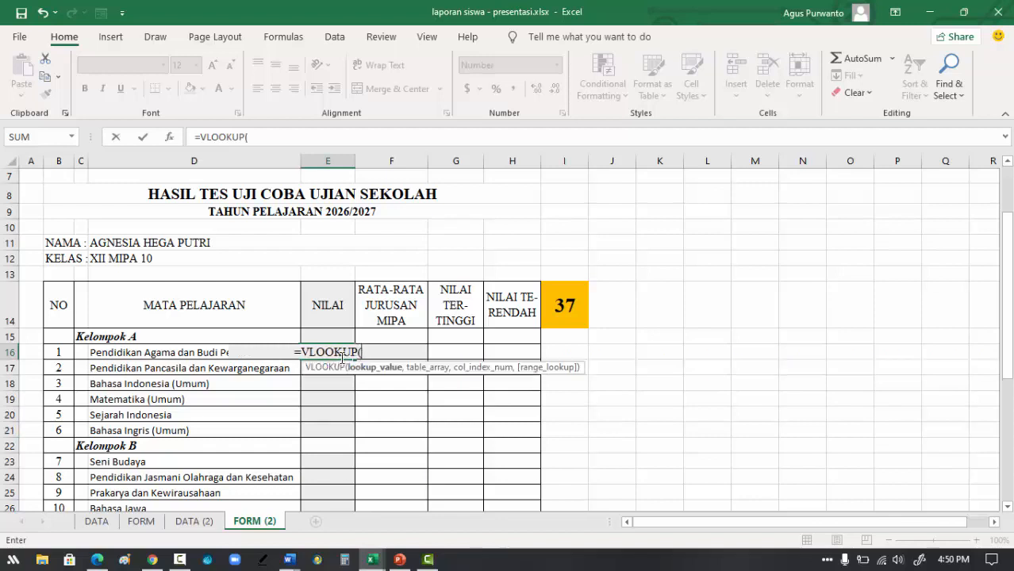
pyautogui.click(571, 316)
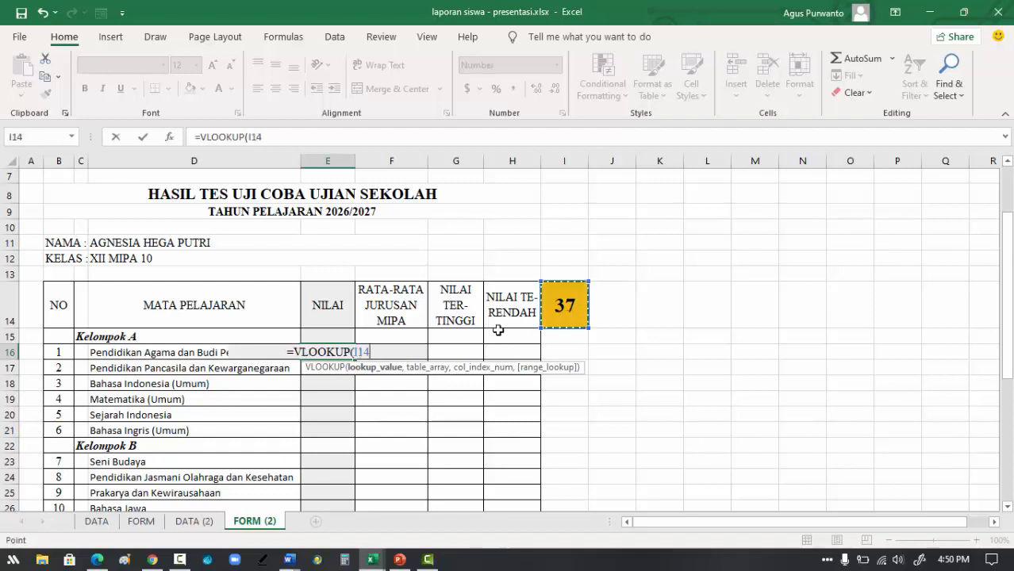
# - Make the lookup value in the E16 formula the absolute reference $I$14
pyautogui.click(372, 352)
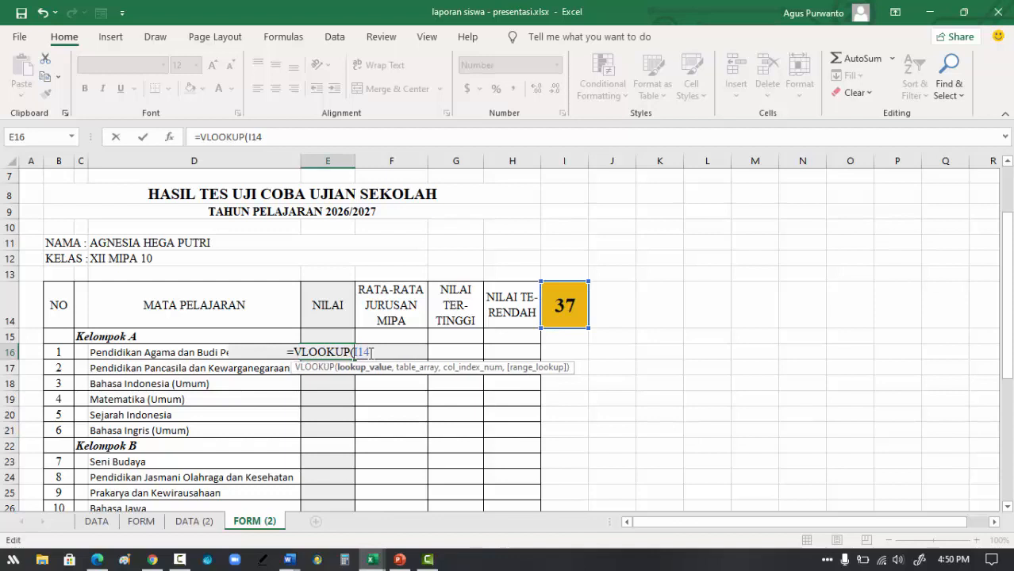
pyautogui.press('F4')
pyautogui.press('F4')
pyautogui.press('F4')
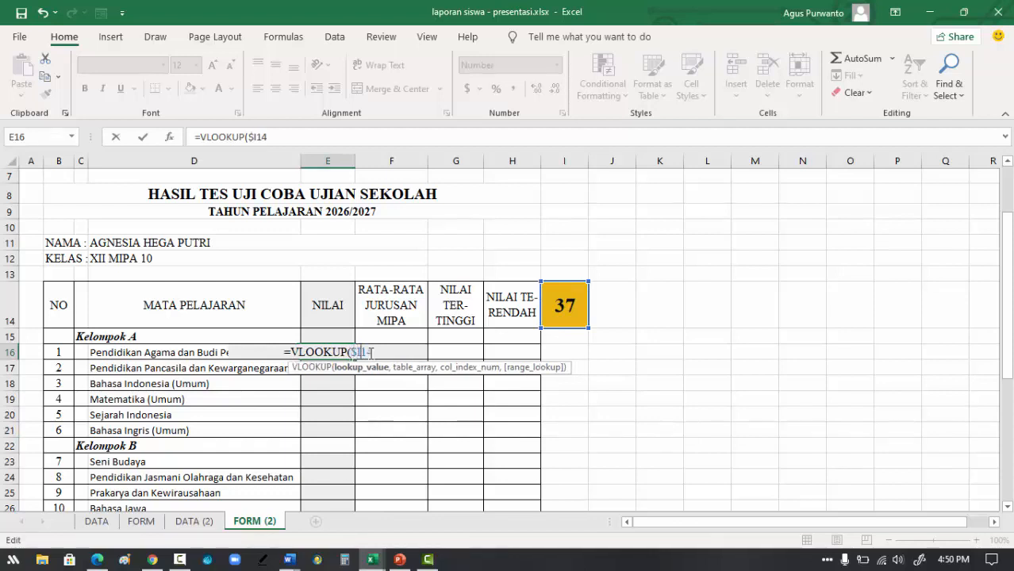
pyautogui.click(362, 352)
pyautogui.write('$')
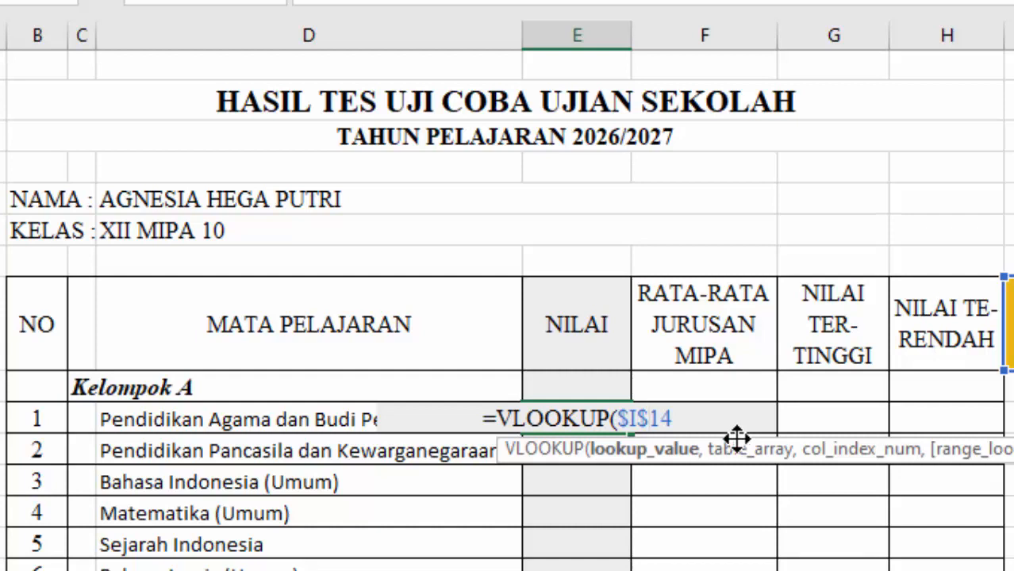
# - Add the range A3:R201 of the DATA (2) sheet as the table array of the E16 VLOOKUP formula
pyautogui.click(694, 420)
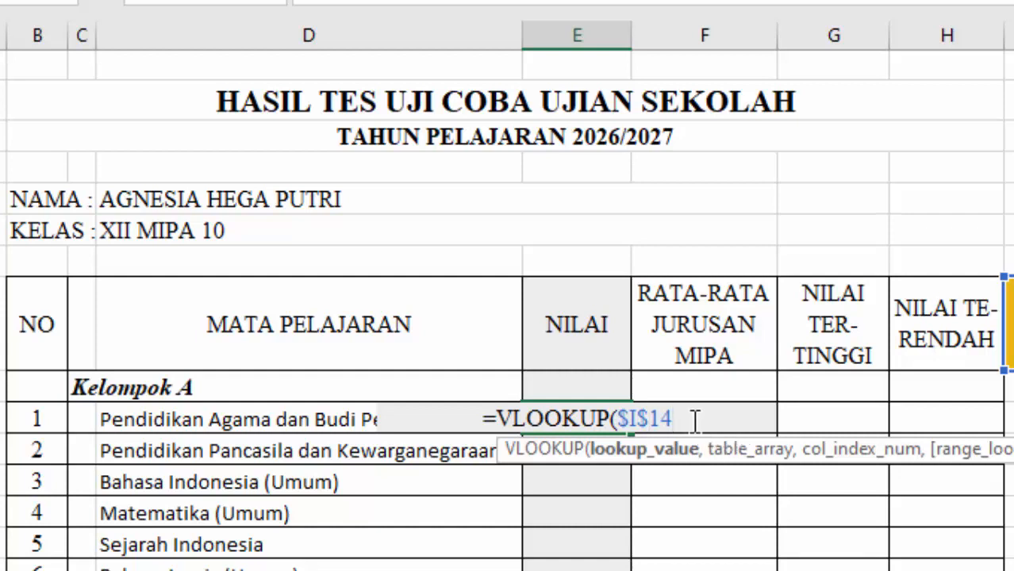
pyautogui.write(',')
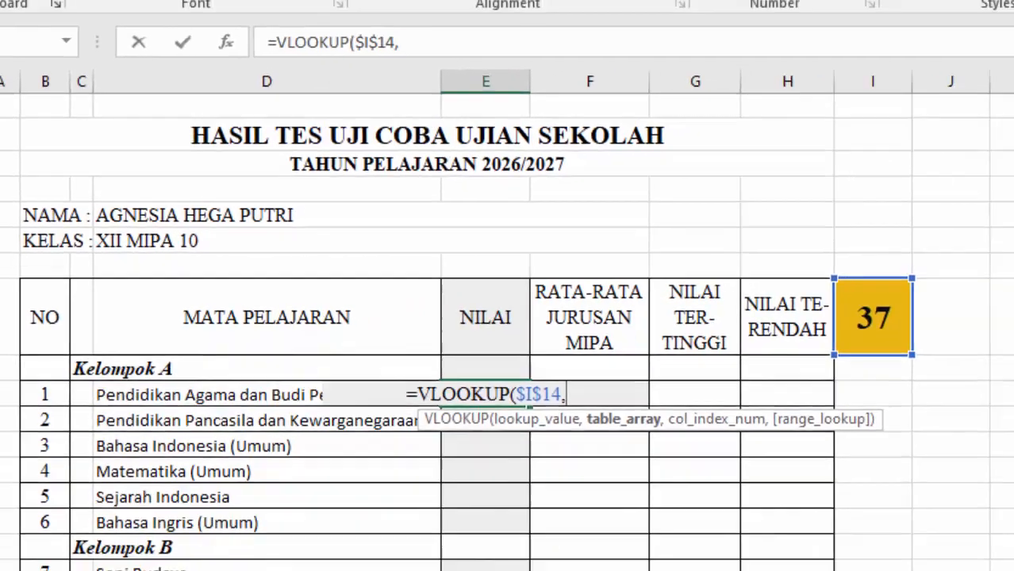
pyautogui.click(226, 555)
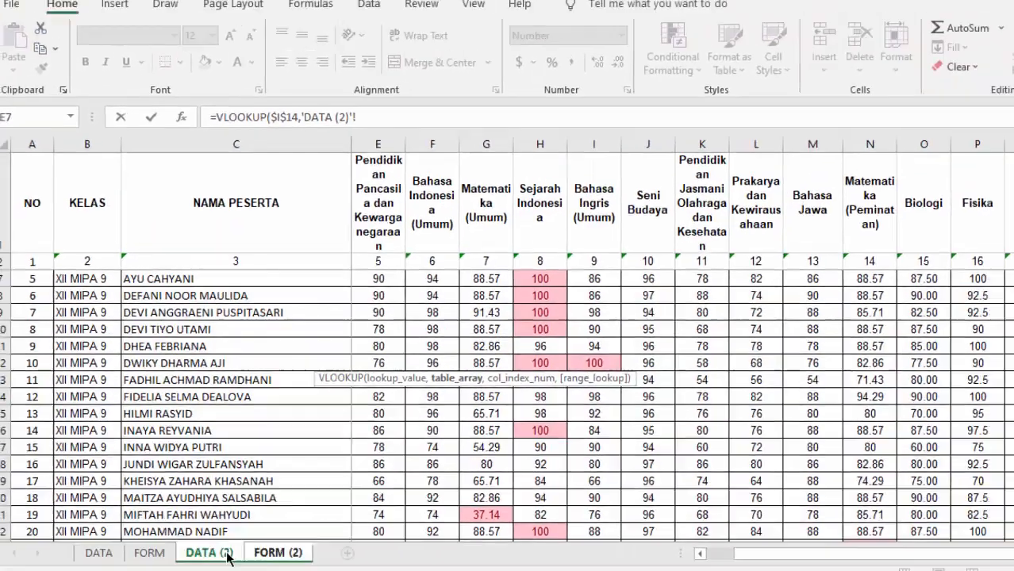
pyautogui.scroll(2, 459, 465)
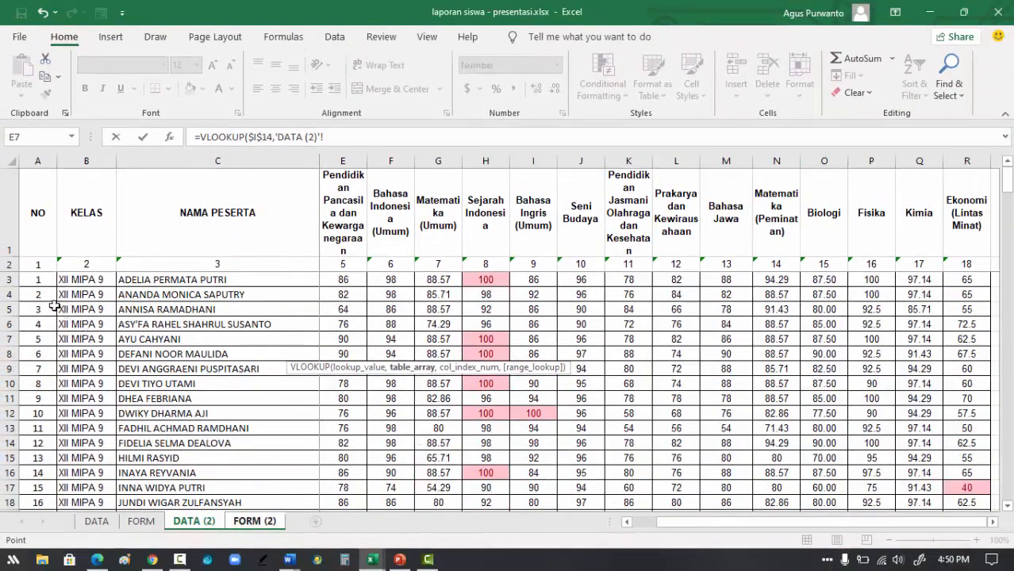
pyautogui.click(34, 281)
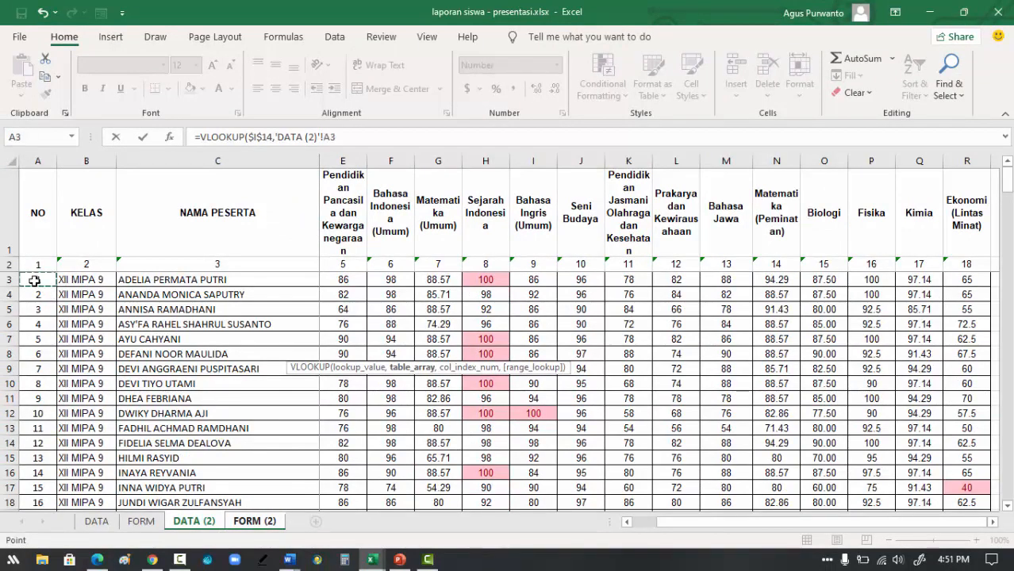
pyautogui.moveTo(34, 281); pyautogui.dragTo(918, 442)
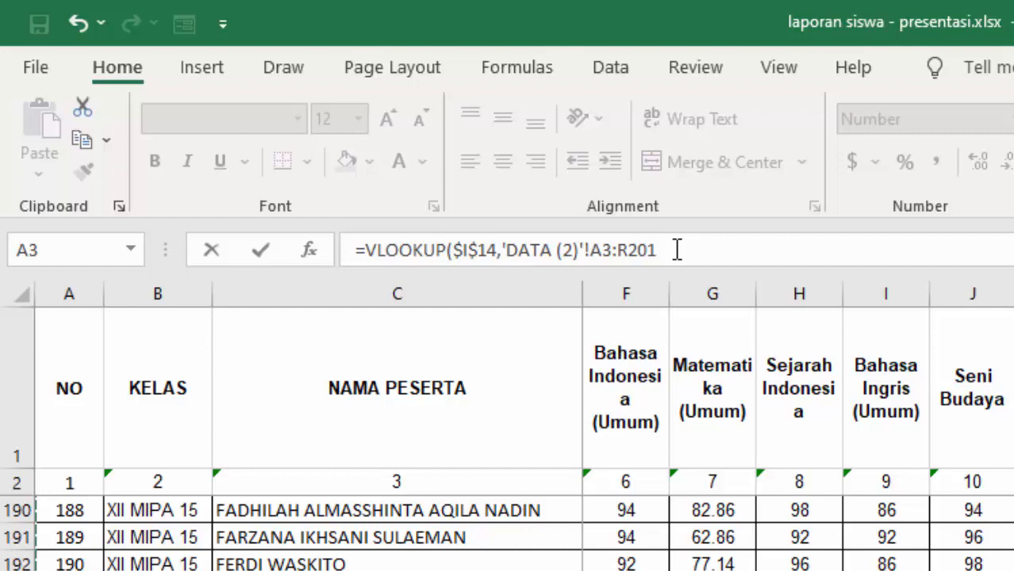
# - Make the table array in the E16 formula the absolute range $A$3:$R$201
pyautogui.click(592, 252)
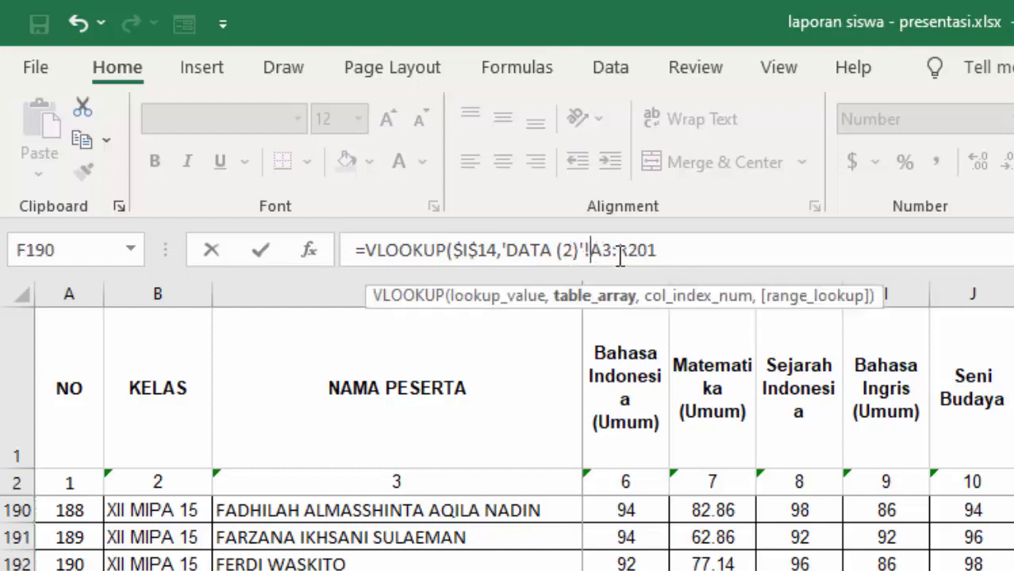
pyautogui.write('$')
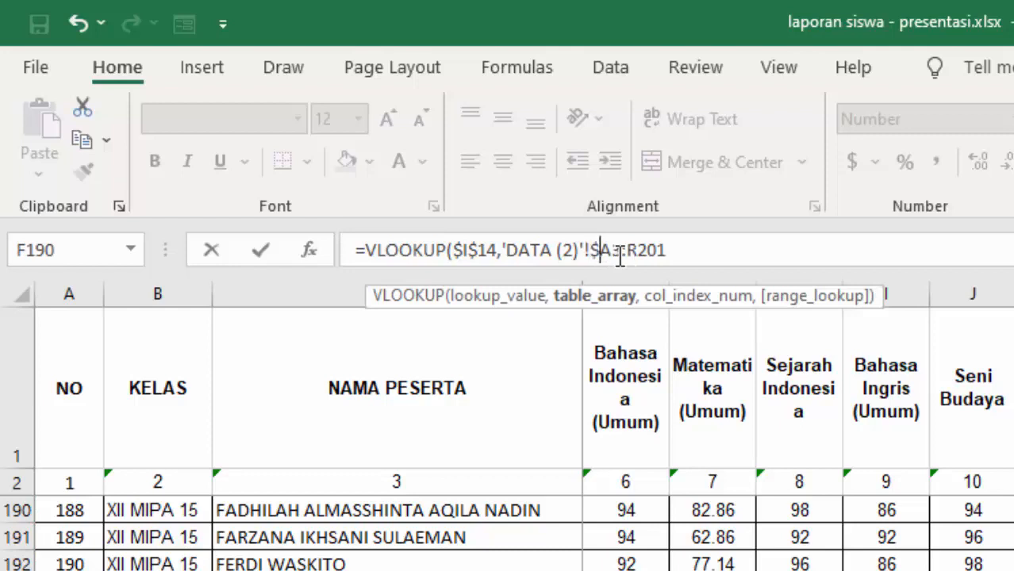
pyautogui.press('Right')
pyautogui.write('$')
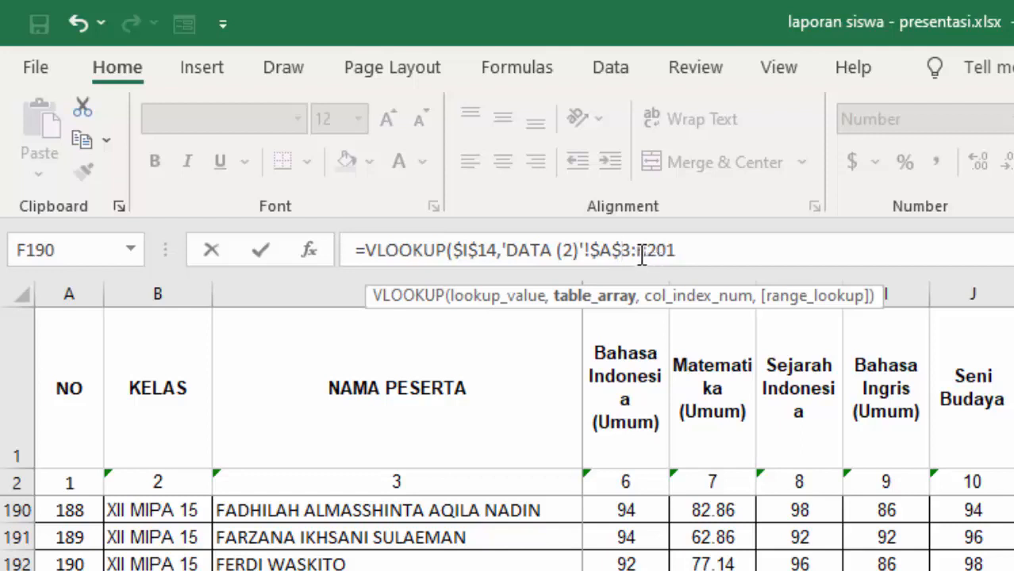
pyautogui.click(639, 253)
pyautogui.write('$I')
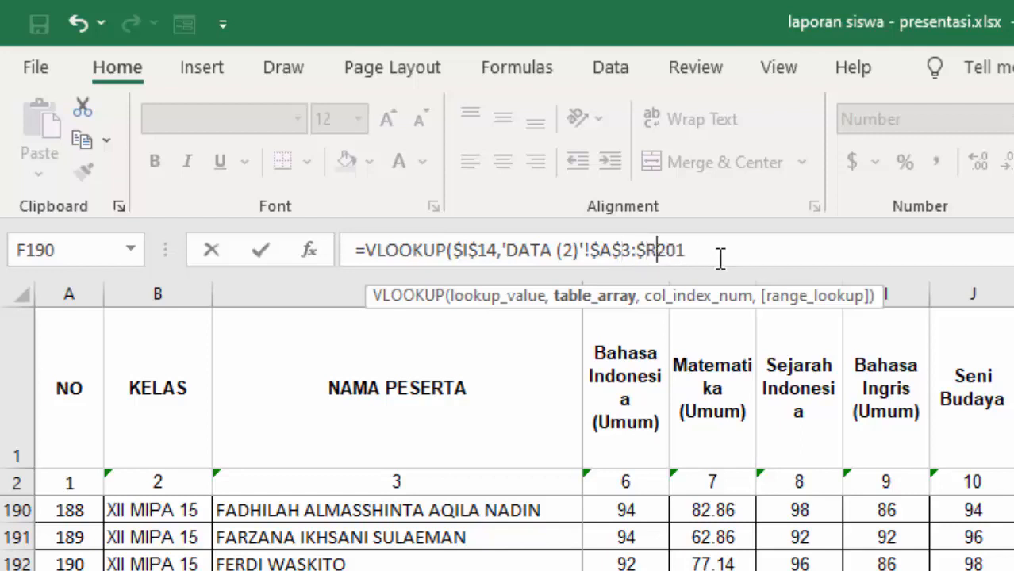
pyautogui.write('$14')
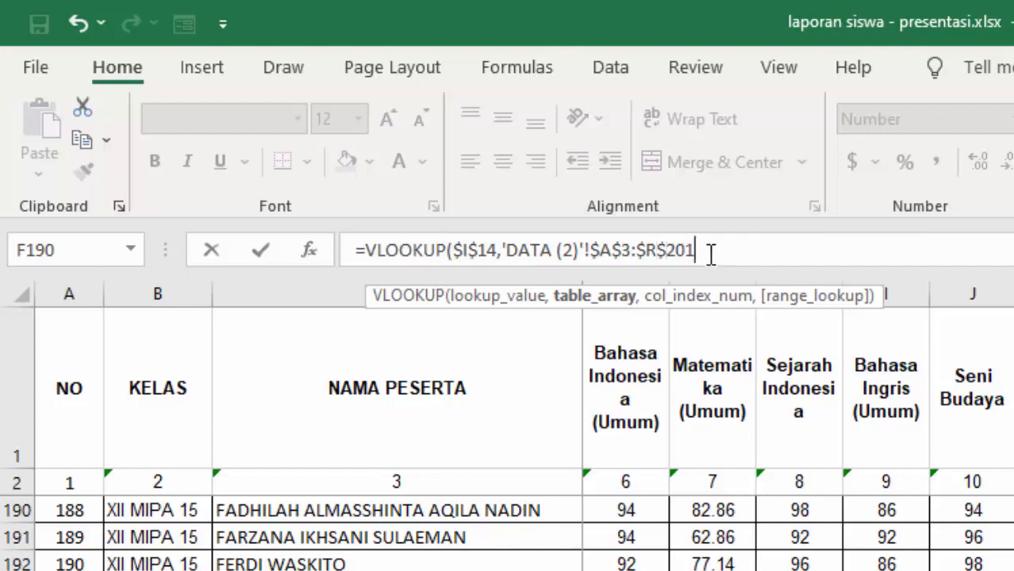
# - Complete the E16 VLOOKUP formula with column index 4 and TRUE as the range lookup
pyautogui.write(',')
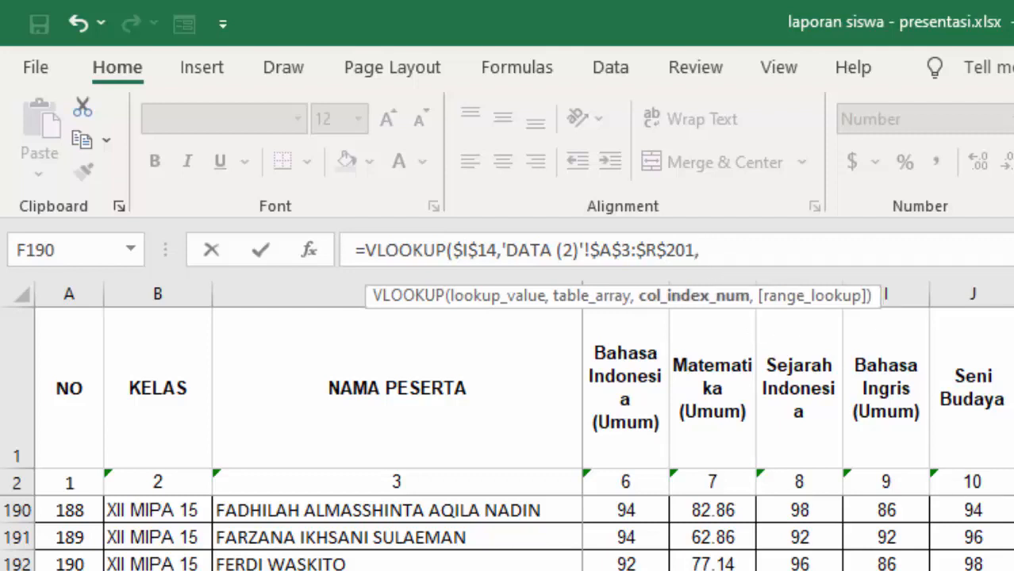
pyautogui.hscroll(-2, 796, 426)
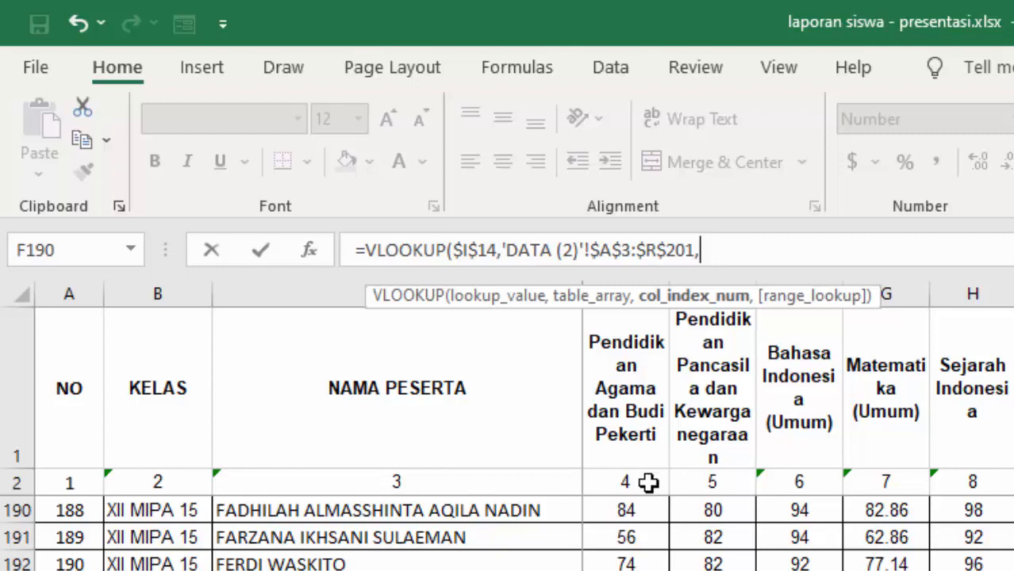
pyautogui.write('4')
pyautogui.write(',TR')
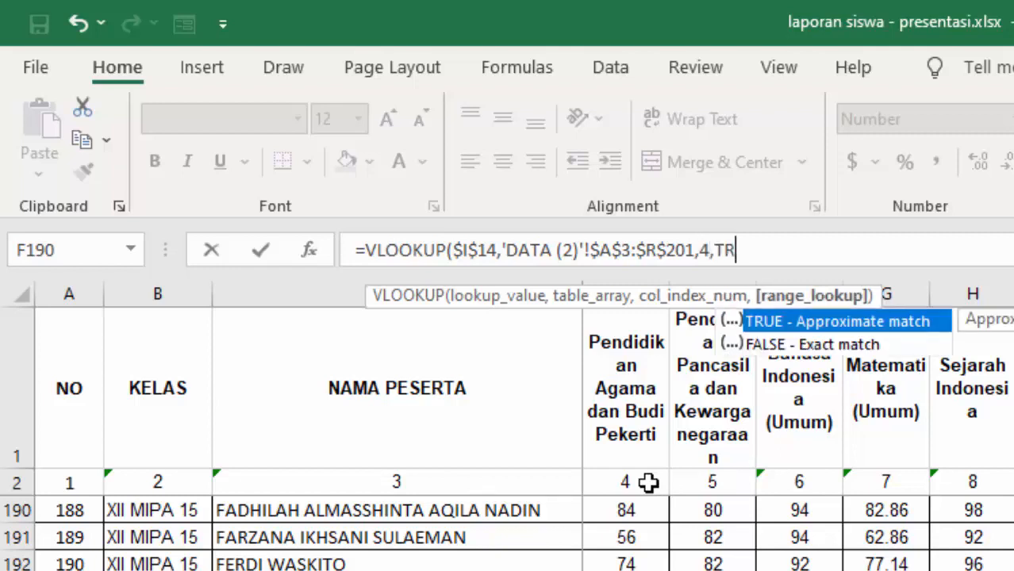
pyautogui.write('UE)')
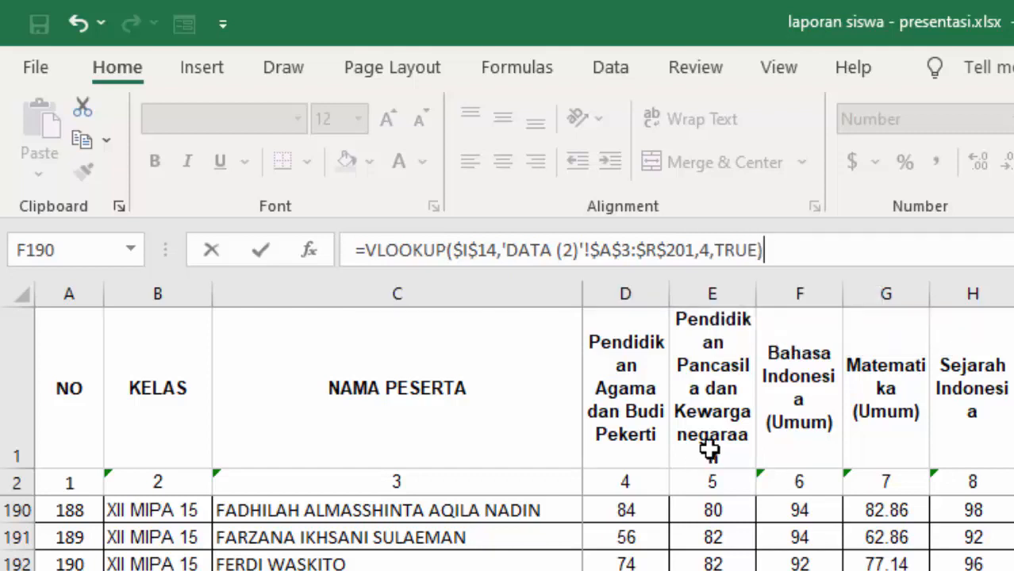
pyautogui.press('Return')
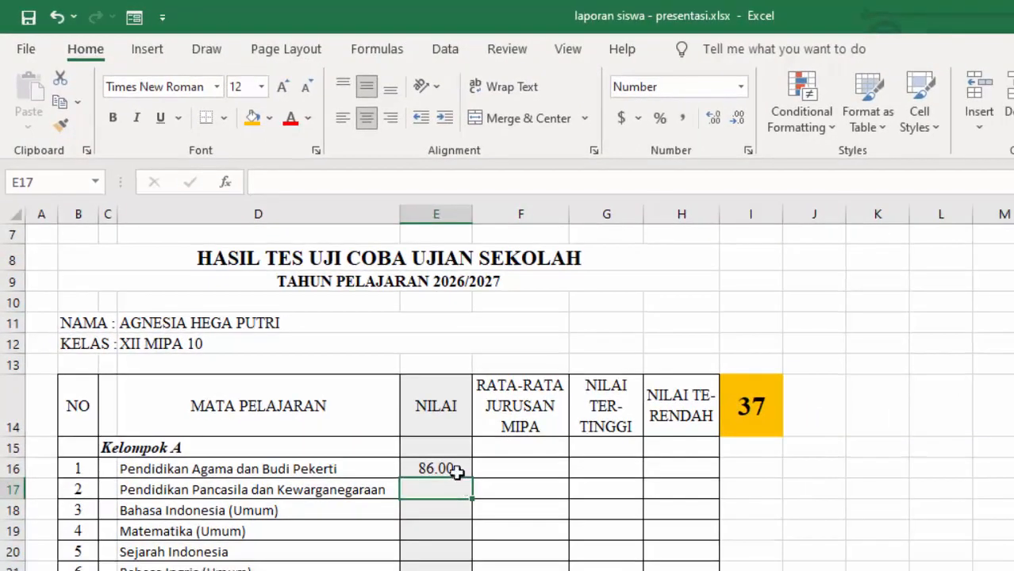
# - Set the student number in I14 to 1 and check the returned score against that student's row in DATA (2)
pyautogui.click(739, 411)
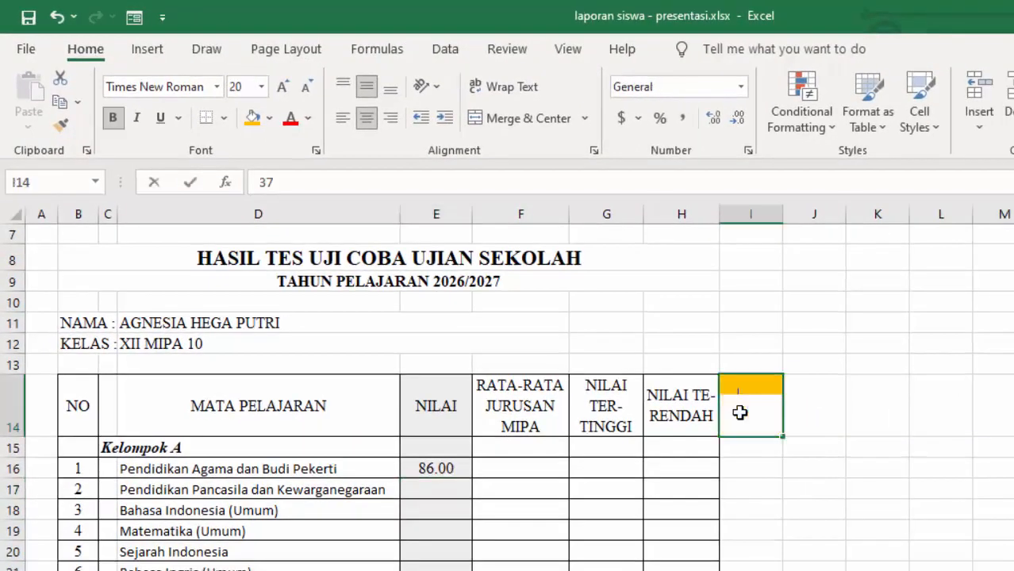
pyautogui.write('1')
pyautogui.press('Return')
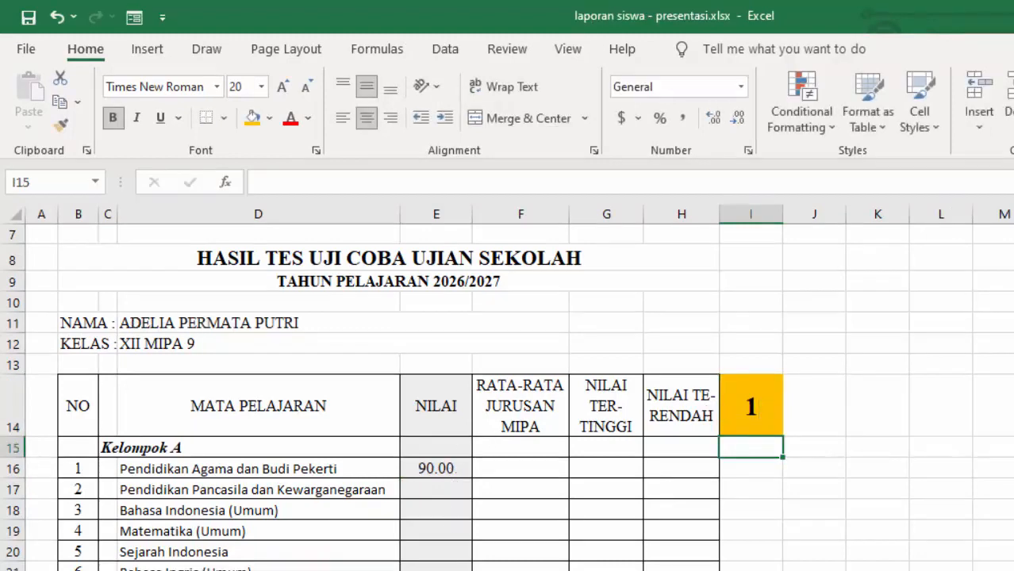
pyautogui.click(353, 569)
pyautogui.scroll(8, 521, 453)
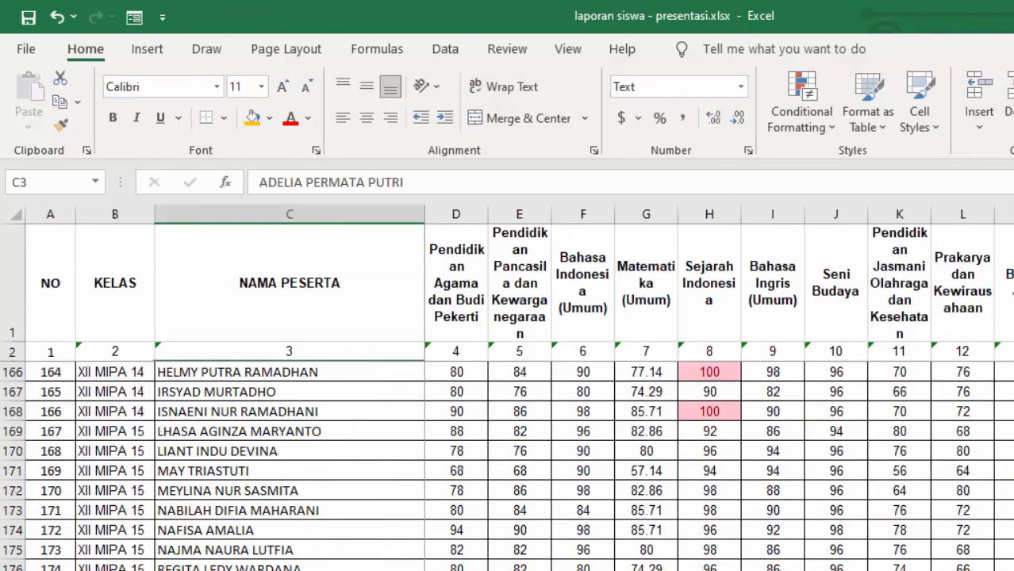
pyautogui.scroll(20, 520, 453)
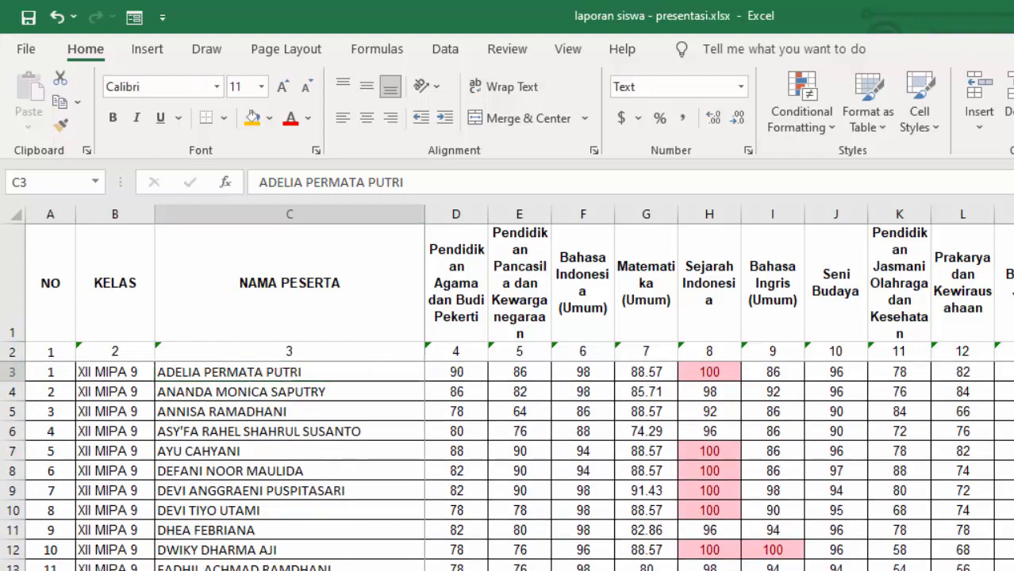
pyautogui.click(422, 569)
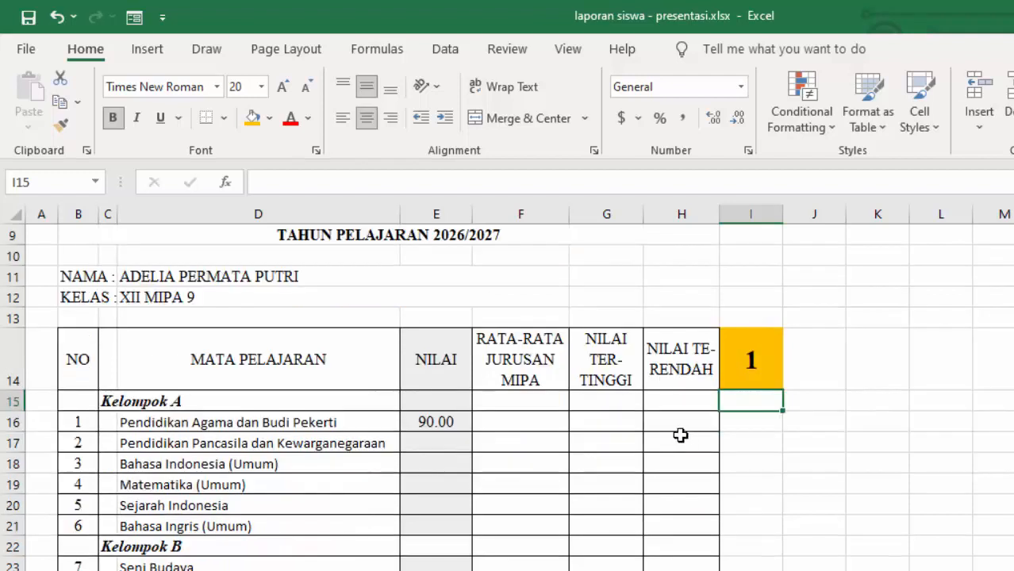
# - Copy the E16 formula into E17:E21 on FORM (2) with Paste Special, pasting formulas only
pyautogui.click(458, 422)
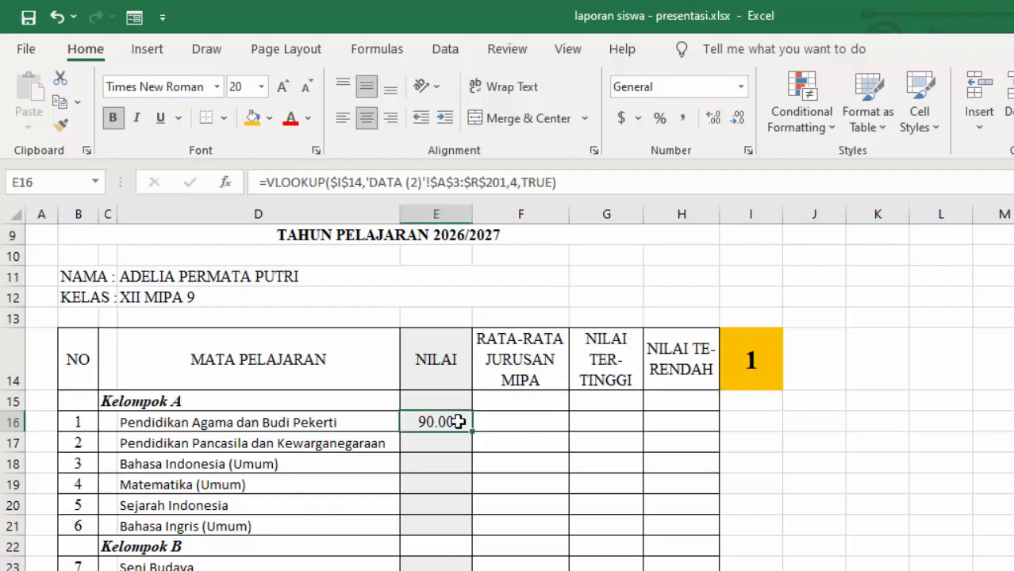
pyautogui.click(57, 104)
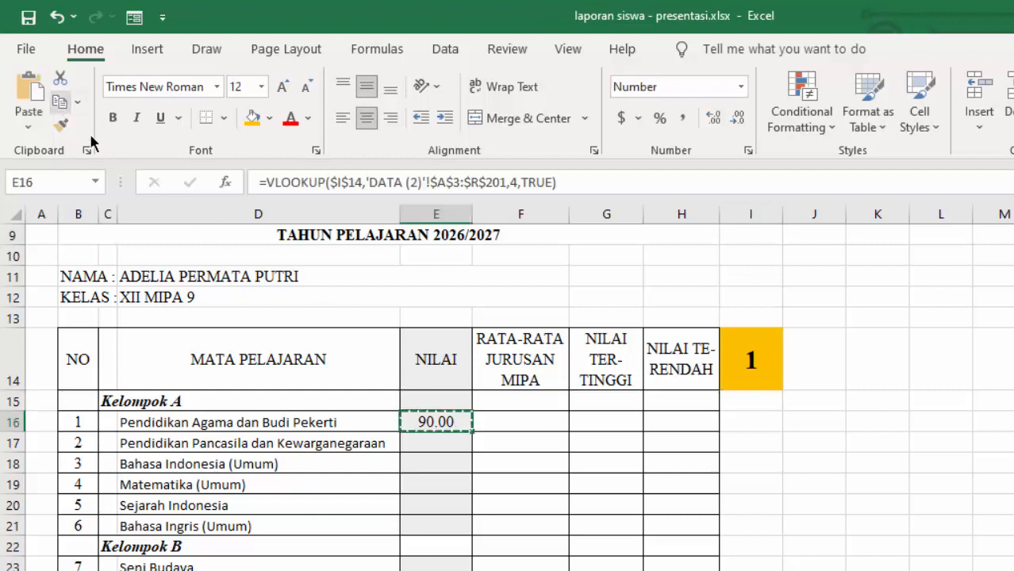
pyautogui.moveTo(441, 445); pyautogui.dragTo(437, 524)
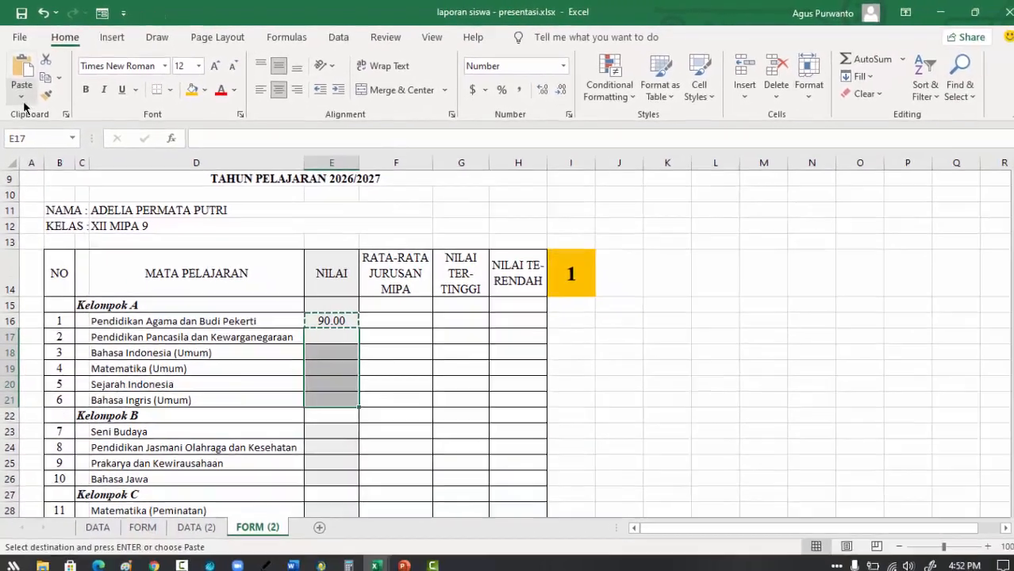
pyautogui.click(25, 111)
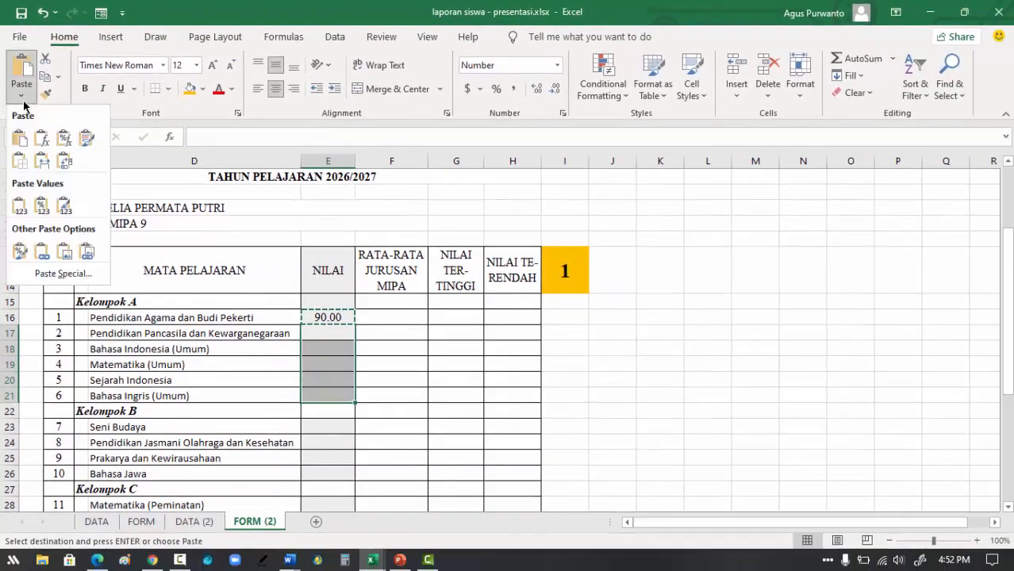
pyautogui.click(65, 273)
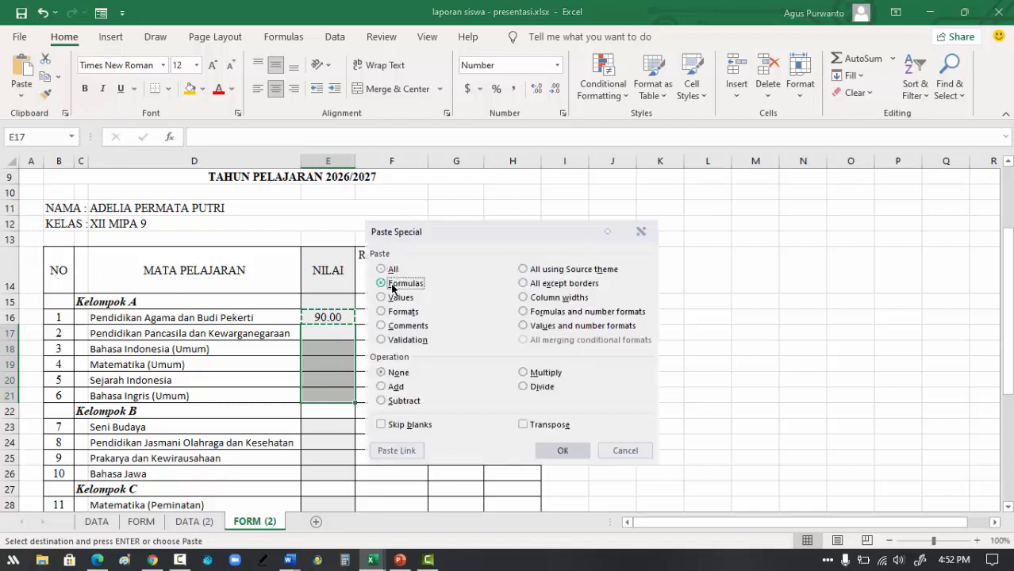
pyautogui.click(570, 447)
# - Compare the formulas in E16 and E17 with the subject column numbers in row 2 of DATA (2)
pyautogui.click(345, 330)
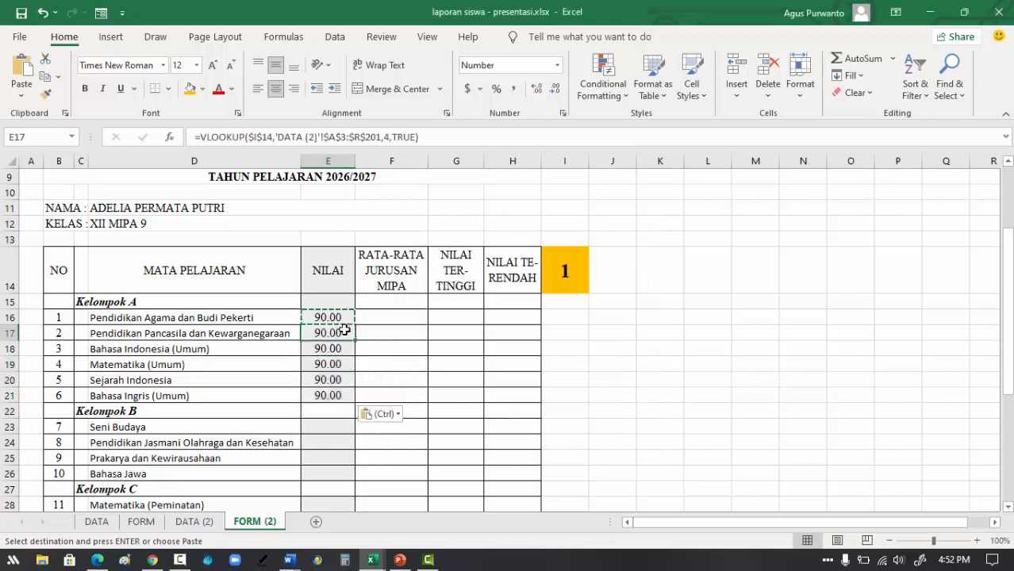
pyautogui.click(338, 315)
pyautogui.click(338, 333)
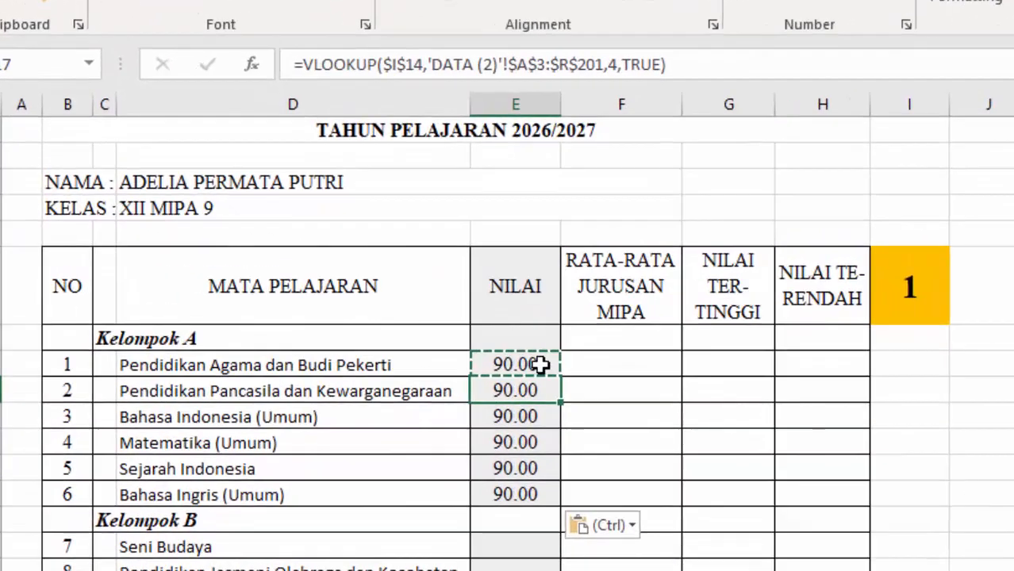
pyautogui.click(344, 316)
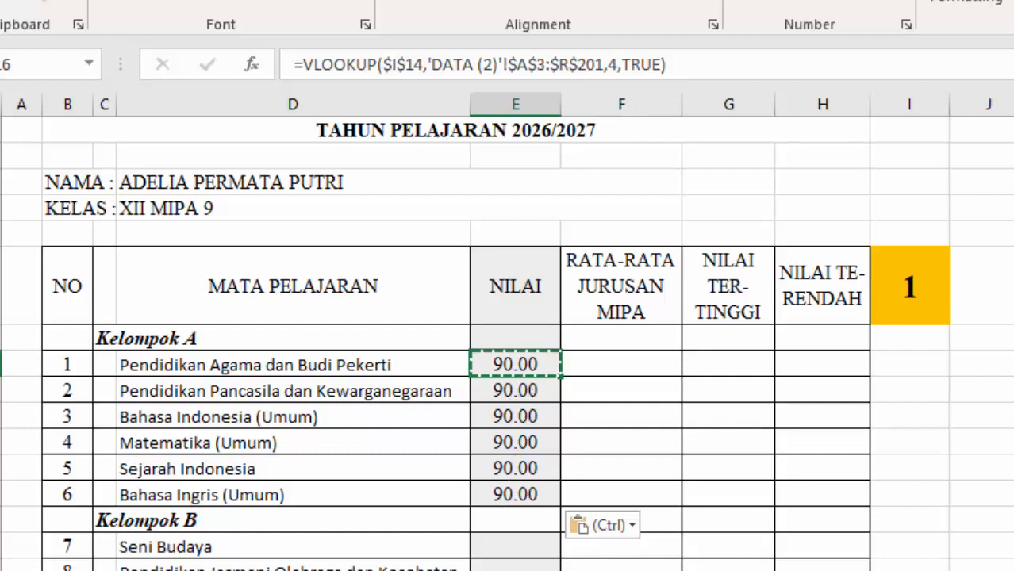
pyautogui.click(611, 568)
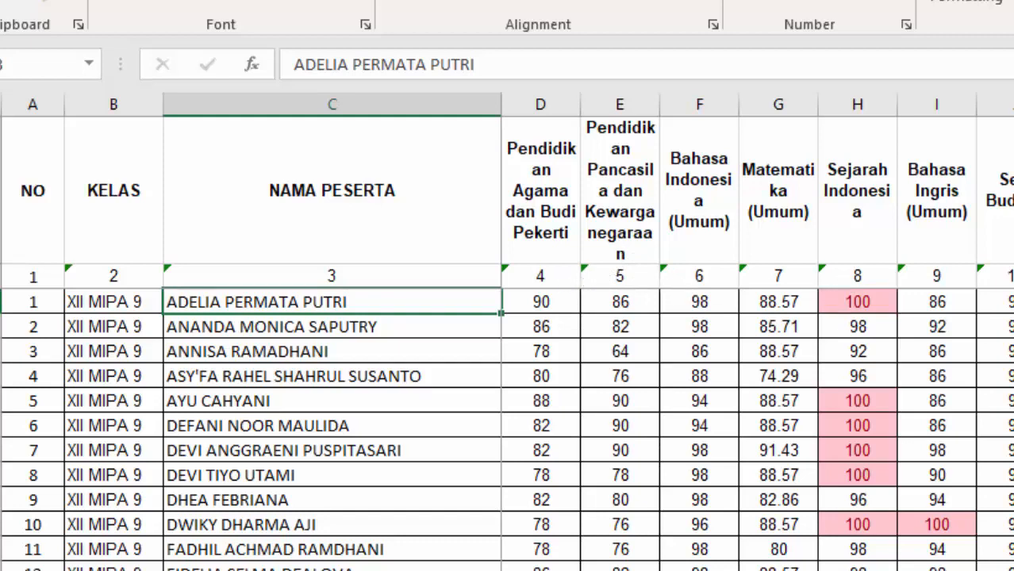
pyautogui.click(611, 567)
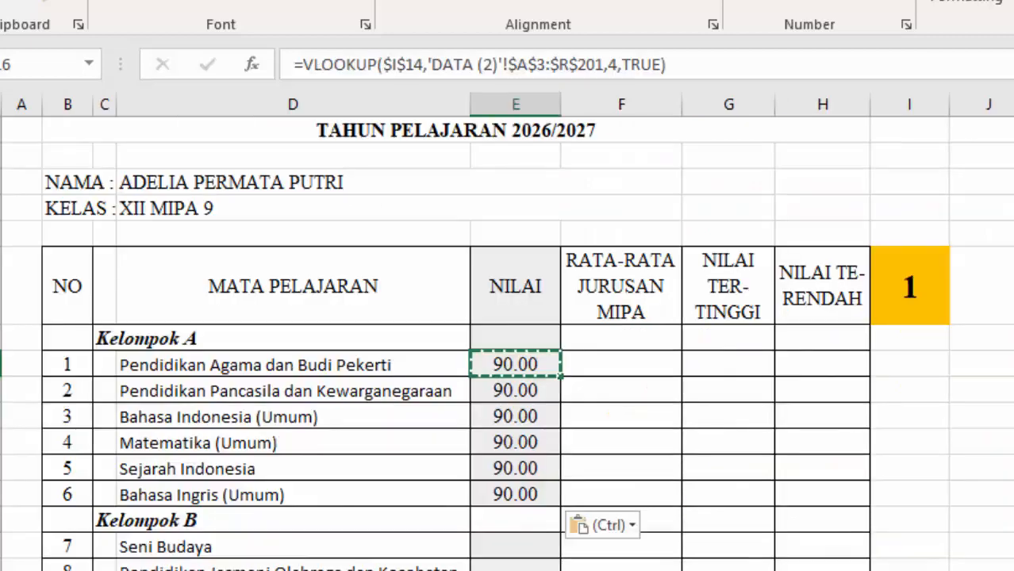
pyautogui.click(507, 386)
pyautogui.click(593, 392)
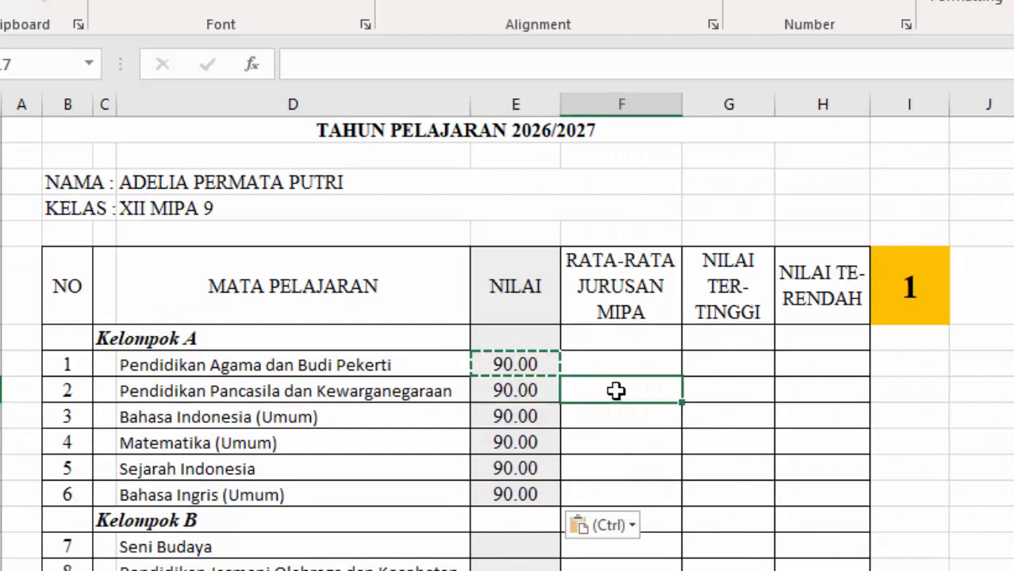
pyautogui.press('Escape')
# - Set the column index in the E17 VLOOKUP formula for Pendidikan Pancasila dan Kewarganegaraan to 5
pyautogui.click(527, 389)
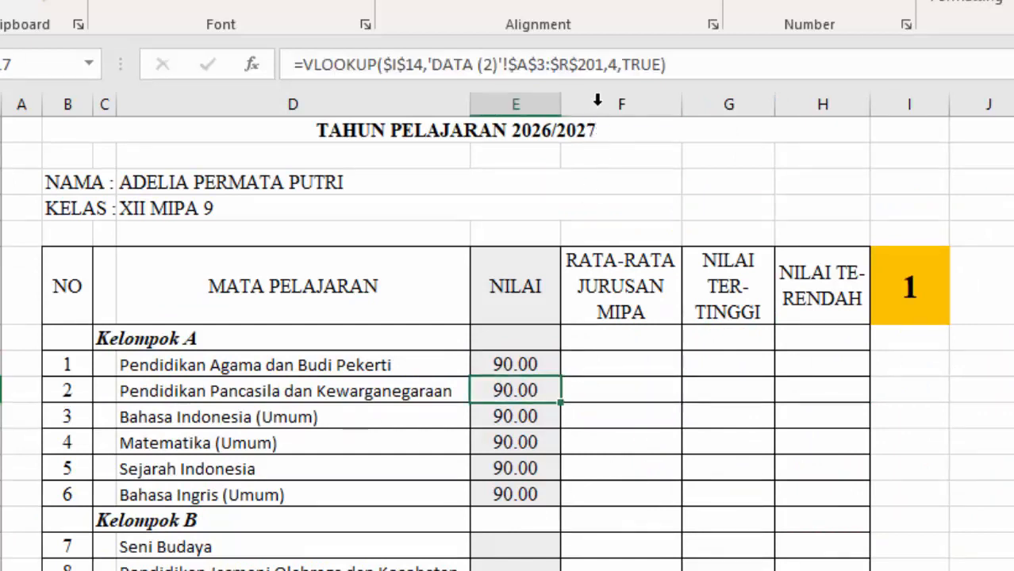
pyautogui.click(614, 67)
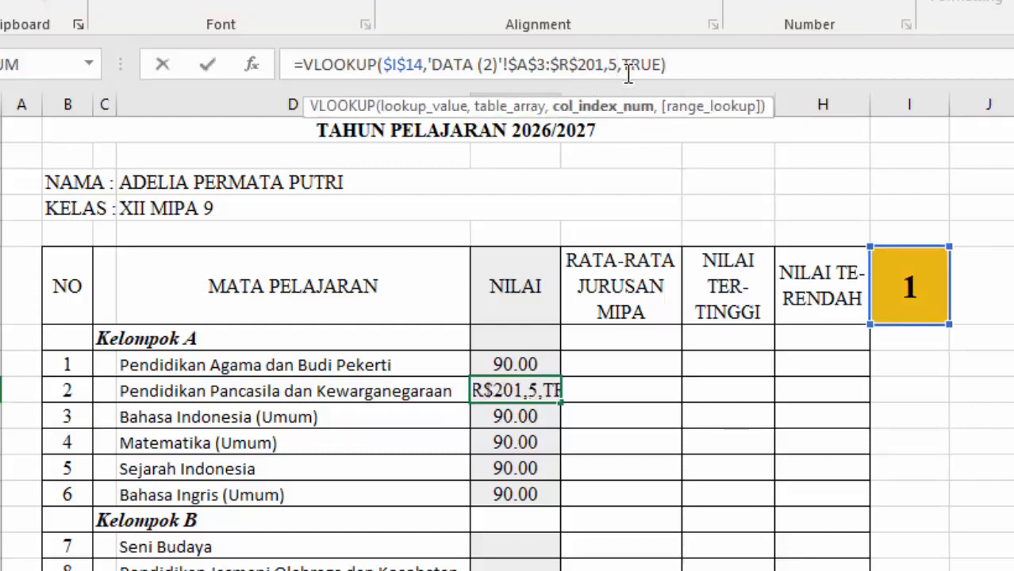
pyautogui.press('BackSpace')
pyautogui.write('4')
pyautogui.press('Return')
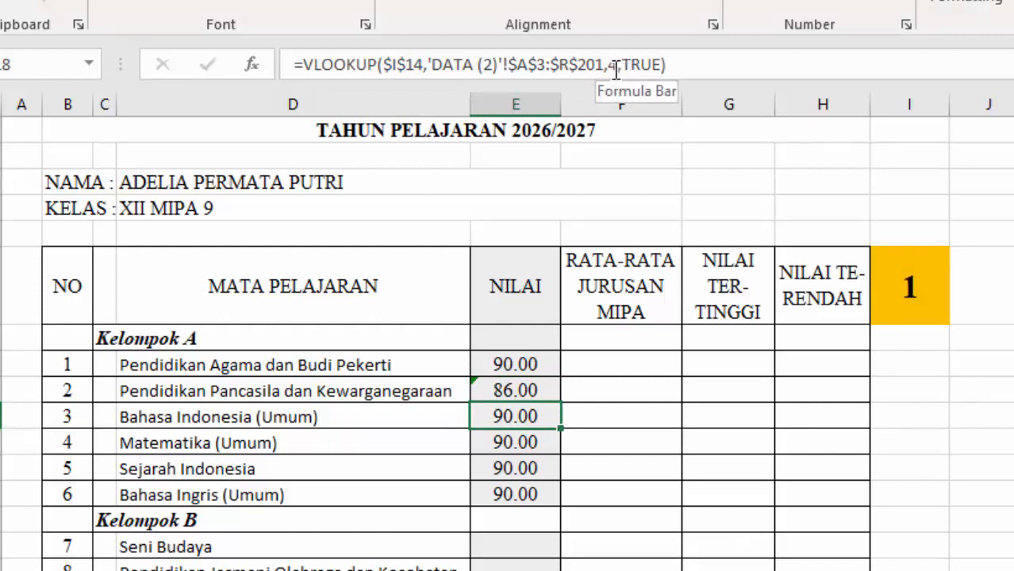
# - Set the VLOOKUP column index to 6 in E18 for Bahasa Indonesia (Umum) and to 7 in E19 for Matematika (Umum)
pyautogui.click(617, 67)
pyautogui.press('BackSpace')
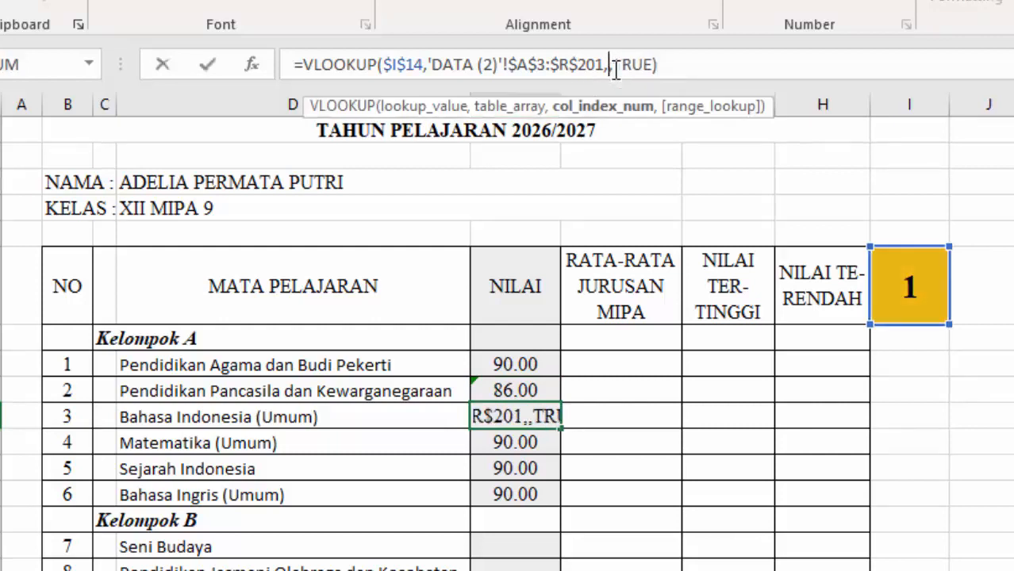
pyautogui.write('6')
pyautogui.press('Return')
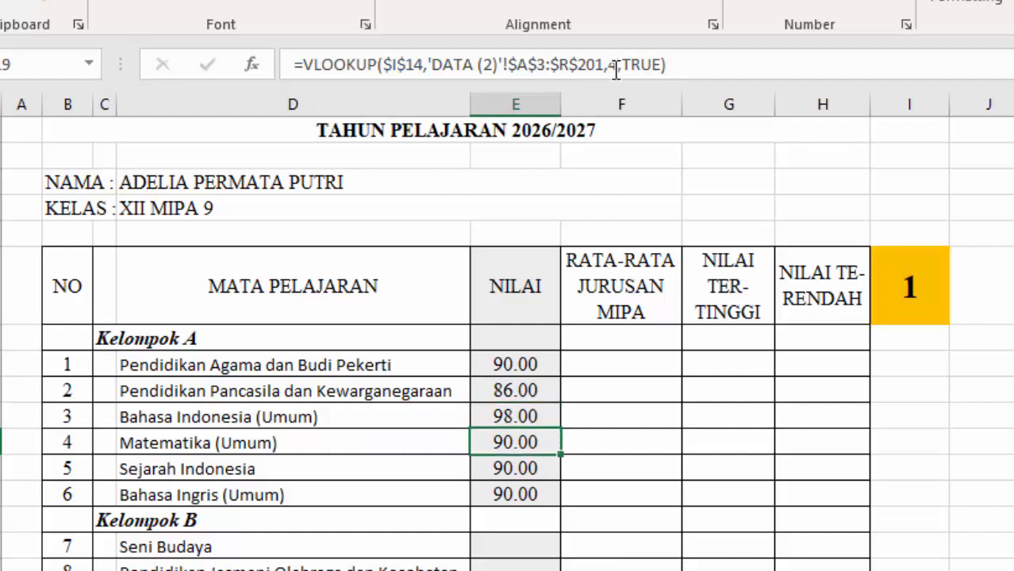
pyautogui.click(616, 68)
pyautogui.press('BackSpace')
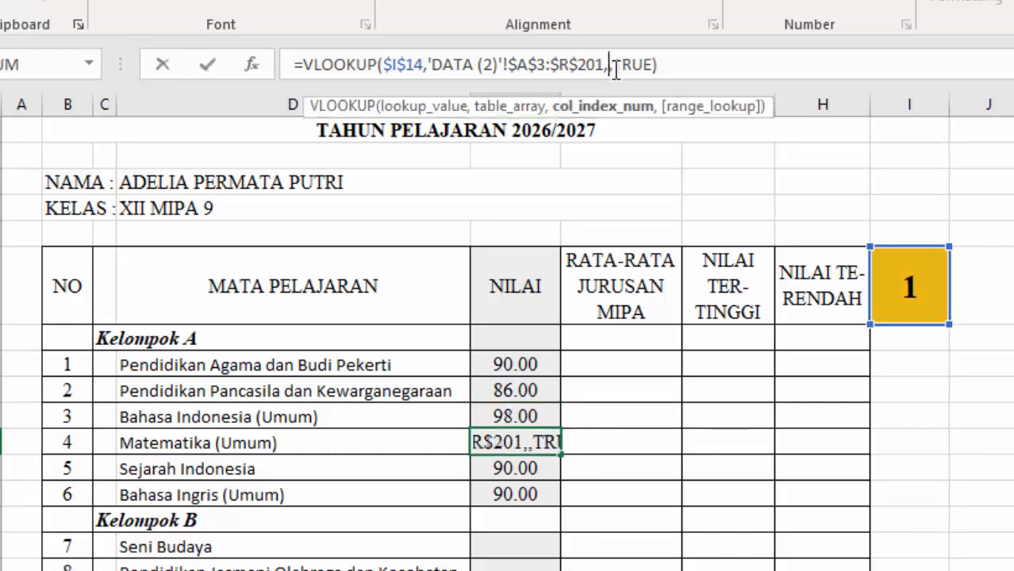
pyautogui.write('7')
pyautogui.press('Return')
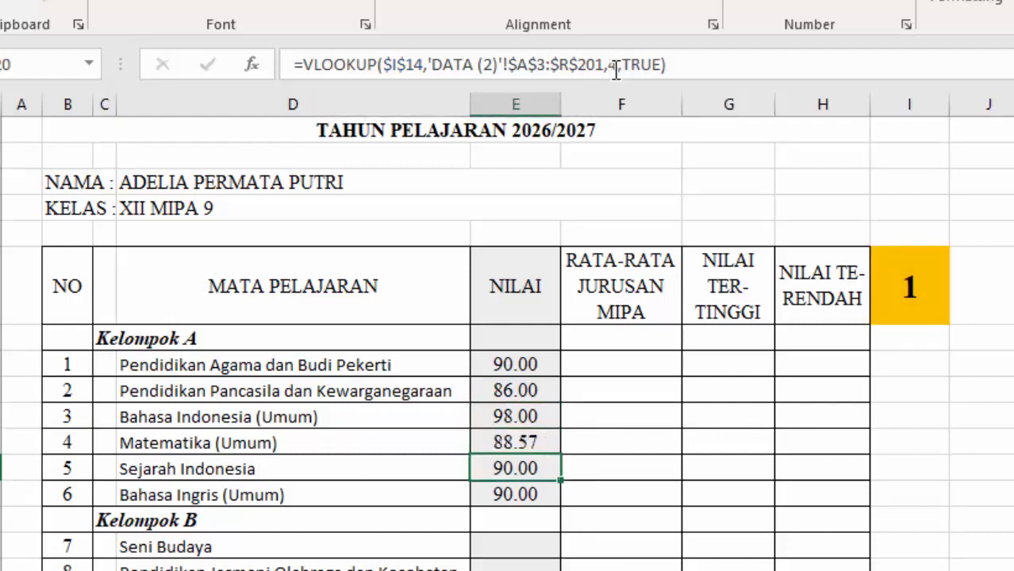
# - Set the VLOOKUP column index to 8 in E20 for Sejarah Indonesia and to 9 in E21 for Bahasa Ingris (Umum)
pyautogui.click(618, 71)
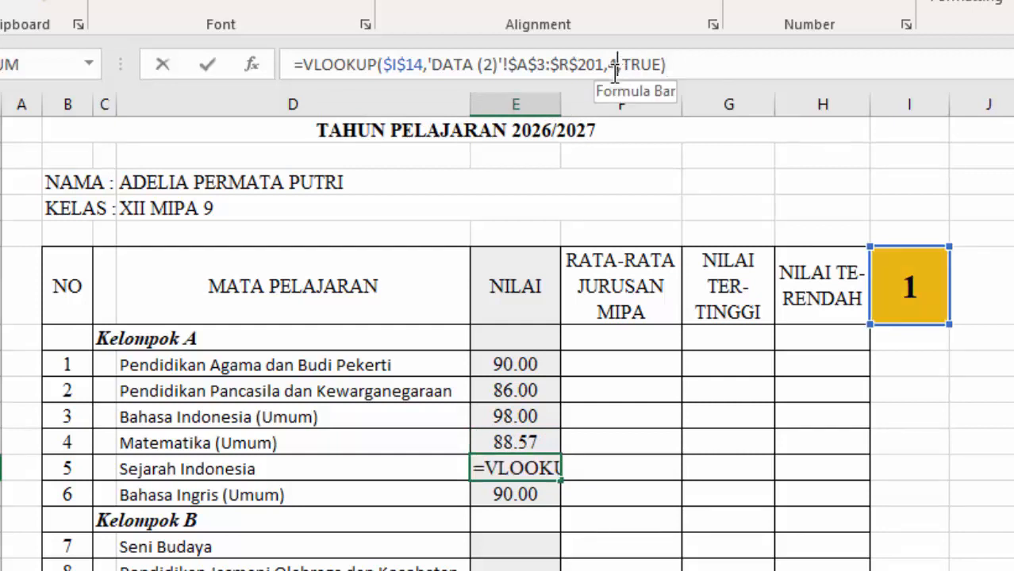
pyautogui.press('BackSpace')
pyautogui.write('8')
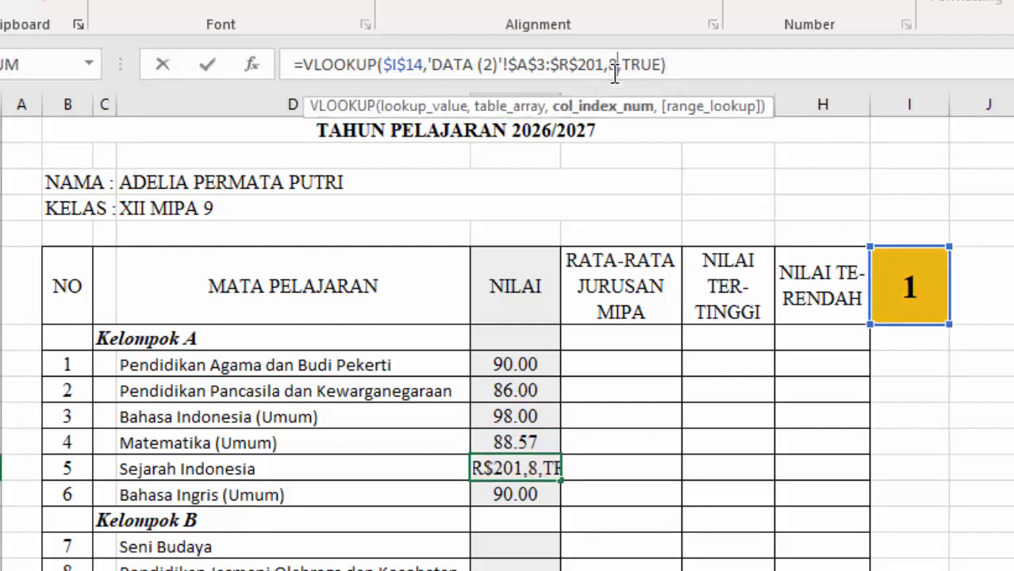
pyautogui.press('Return')
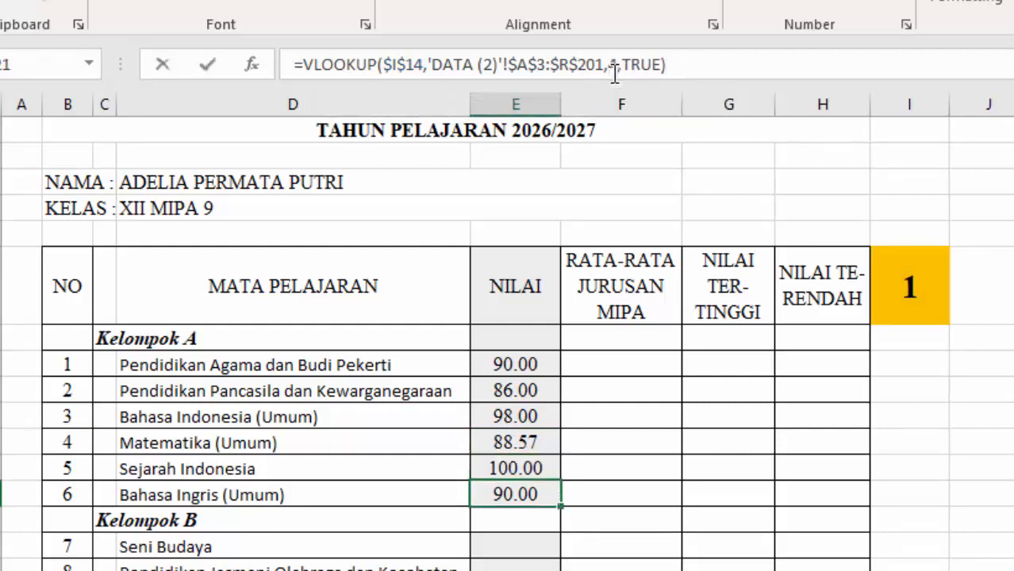
pyautogui.click(615, 71)
pyautogui.press('BackSpace')
pyautogui.write('9')
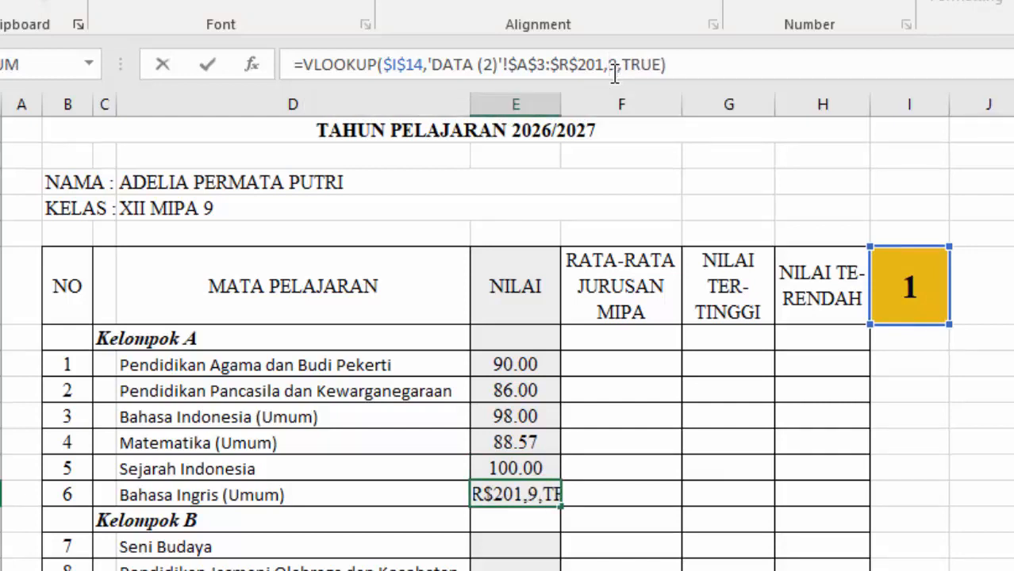
pyautogui.press('Return')
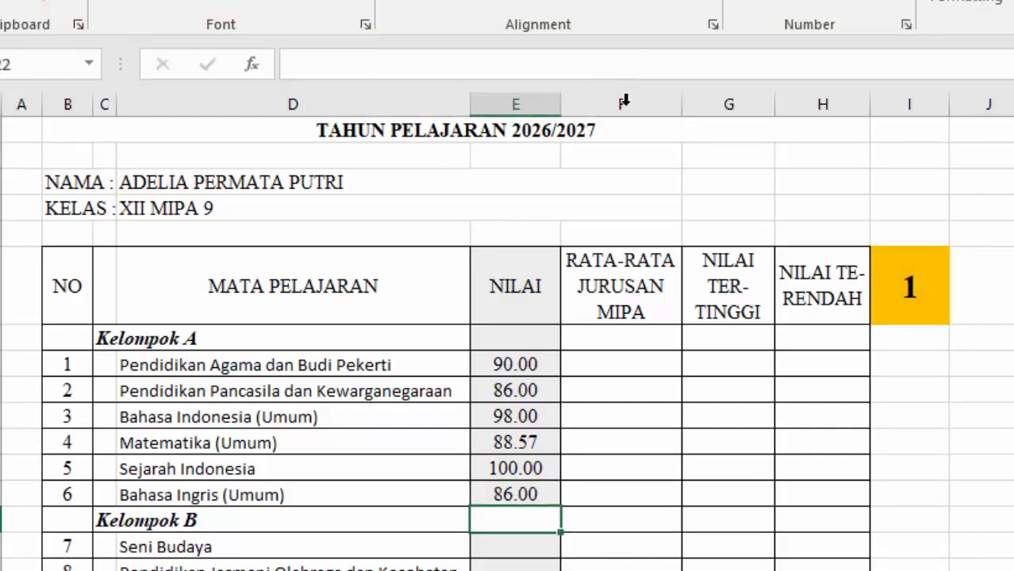
# - Copy the E21 formula into the Kelompok B score cells E23:E26 with Paste Special, pasting formulas only
pyautogui.scroll(-2, 591, 475)
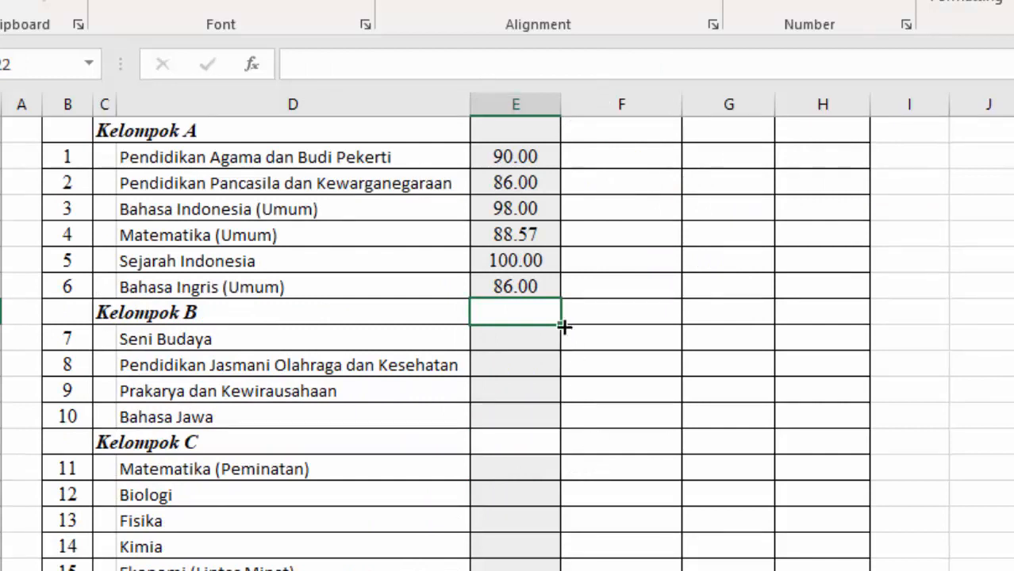
pyautogui.click(541, 290)
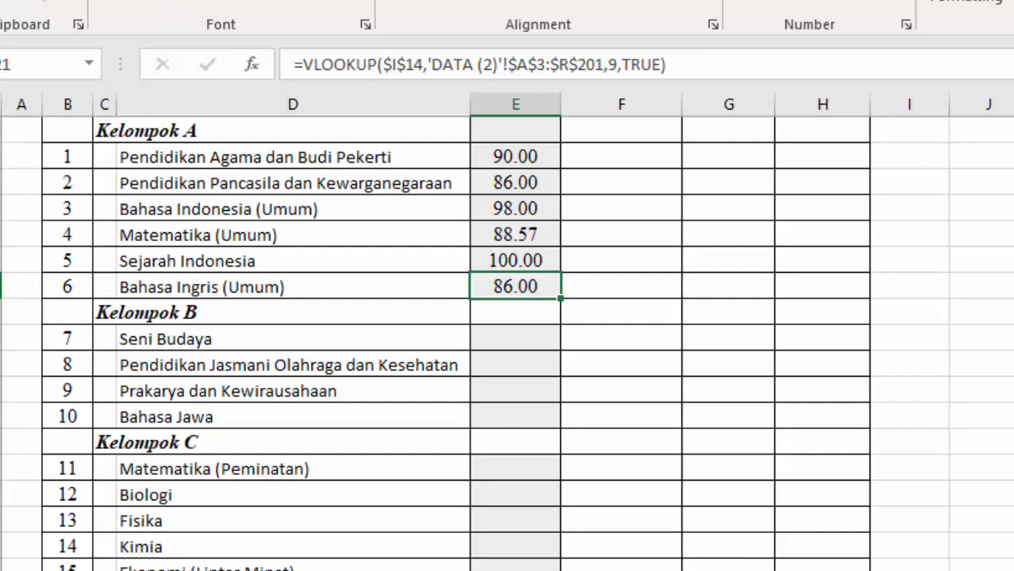
pyautogui.hotkey('ctrl', 'c')
pyautogui.moveTo(535, 336); pyautogui.dragTo(532, 422)
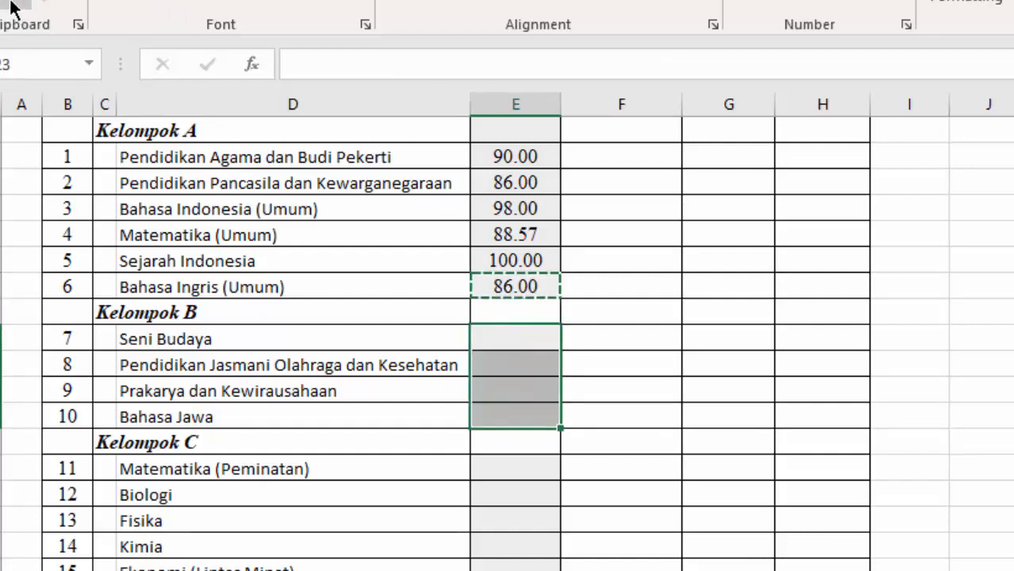
pyautogui.click(12, 12)
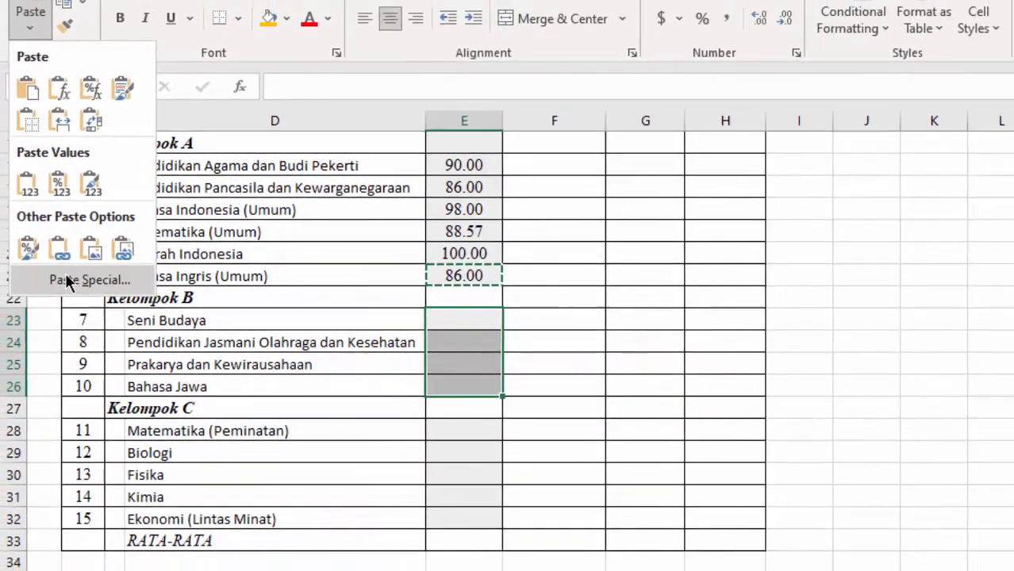
pyautogui.click(77, 289)
pyautogui.click(565, 294)
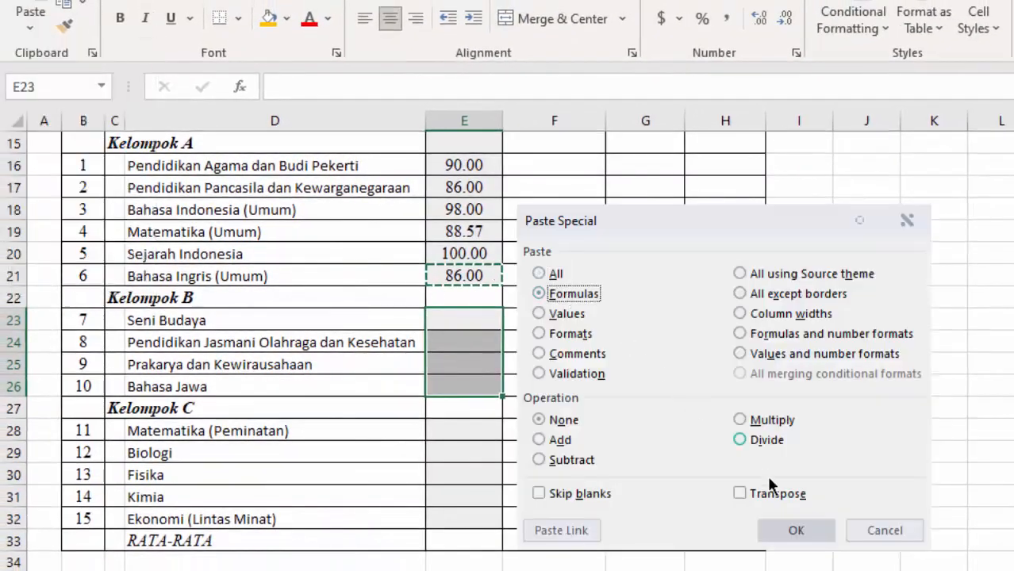
pyautogui.click(797, 536)
pyautogui.click(846, 382)
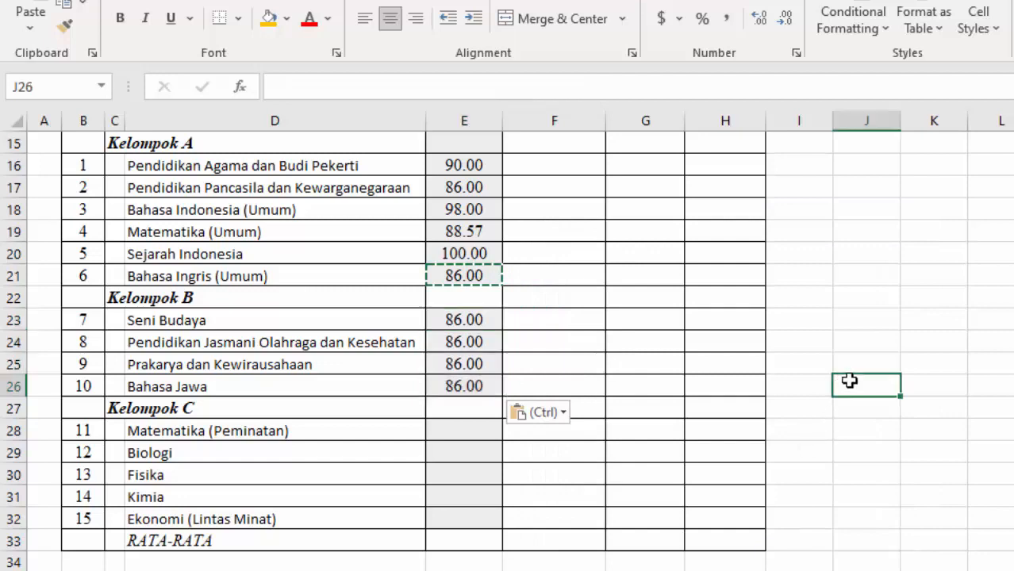
# - Set the column index in the E23 VLOOKUP formula for Seni Budaya to 10
pyautogui.click(469, 318)
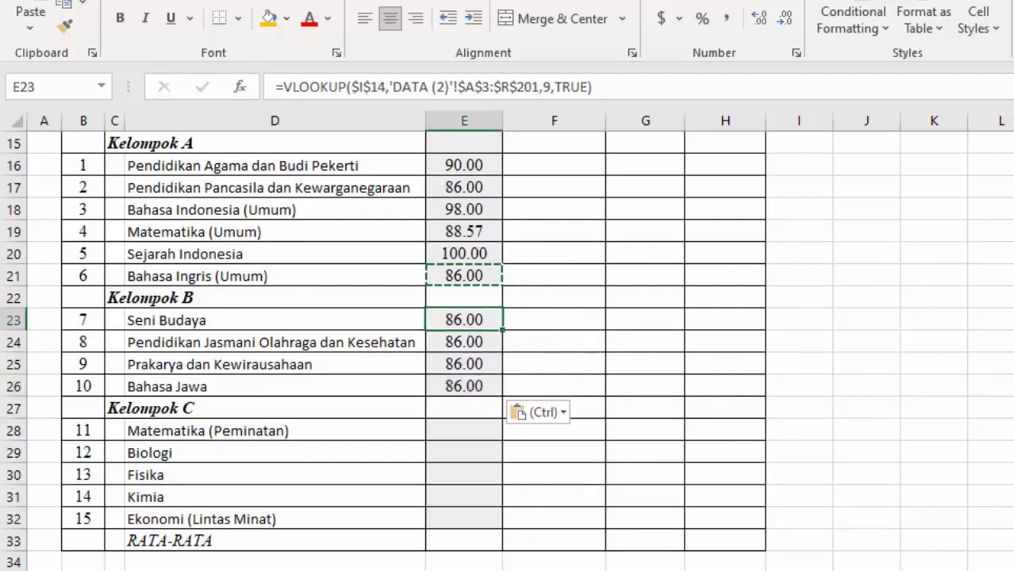
pyautogui.click(397, 568)
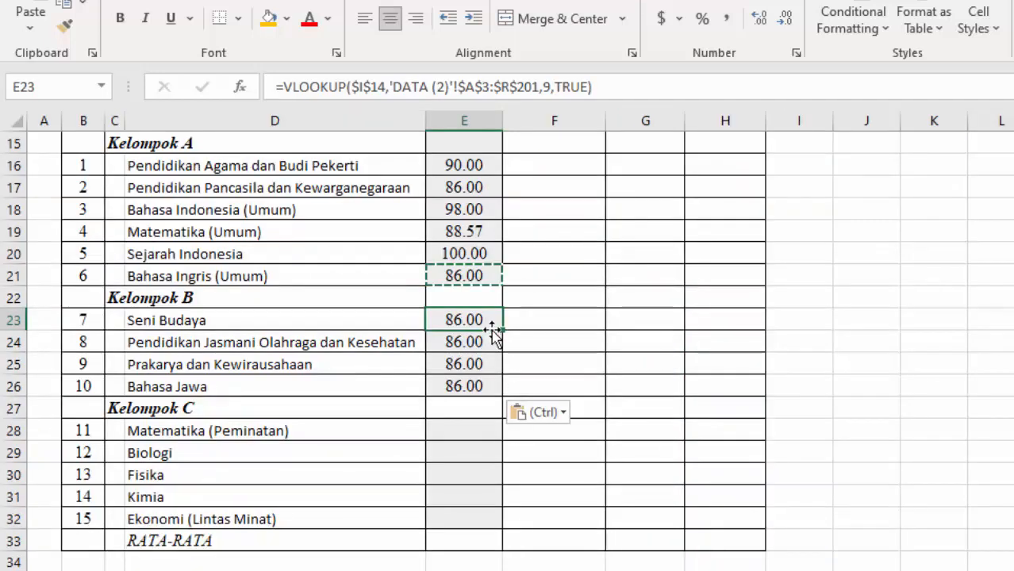
pyautogui.click(532, 320)
pyautogui.press('Escape')
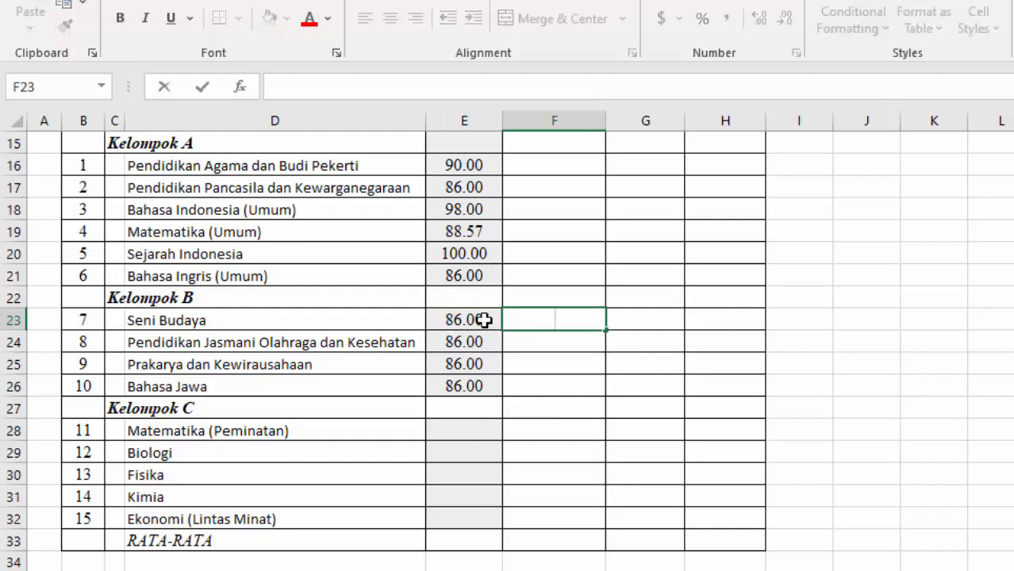
pyautogui.click(485, 320)
pyautogui.click(557, 88)
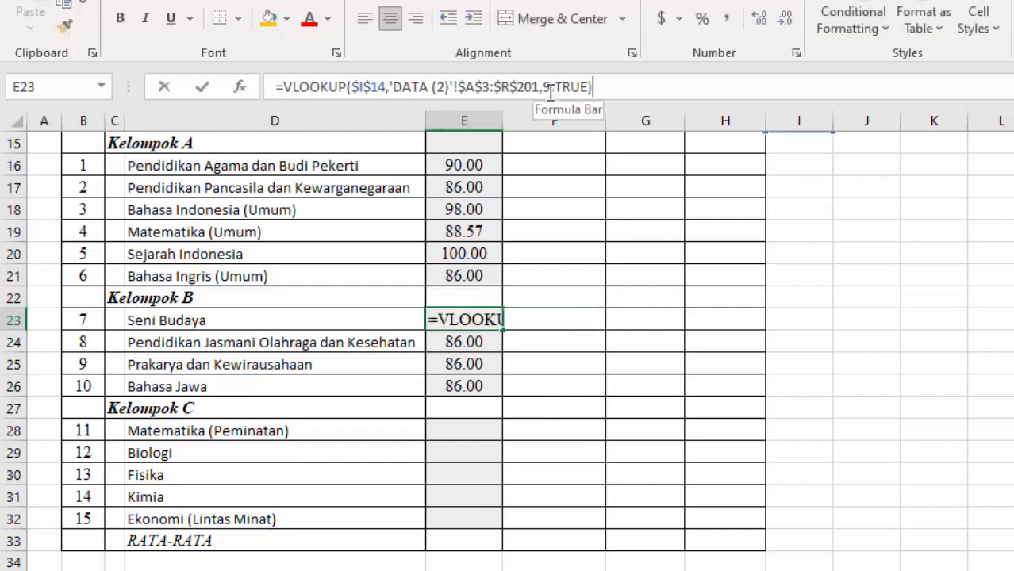
pyautogui.write('0')
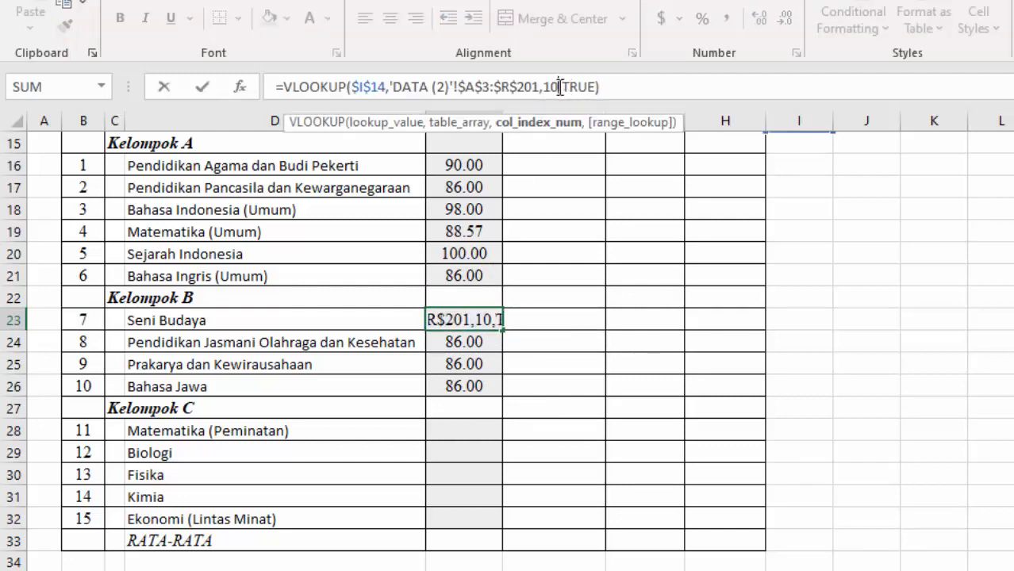
pyautogui.press('BackSpace')
pyautogui.press('BackSpace')
pyautogui.write('9')
pyautogui.press('Return')
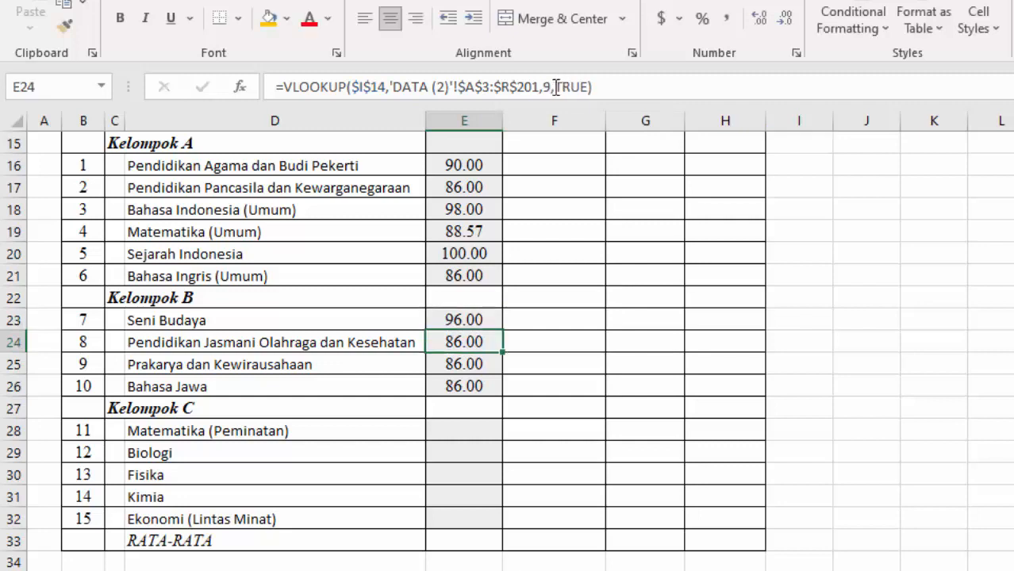
# - Point the E24 VLOOKUP formula to the DATA (2) column after Seni Budaya, for Pendidikan Jasmani Olahraga dan Kesehatan
pyautogui.click(607, 86)
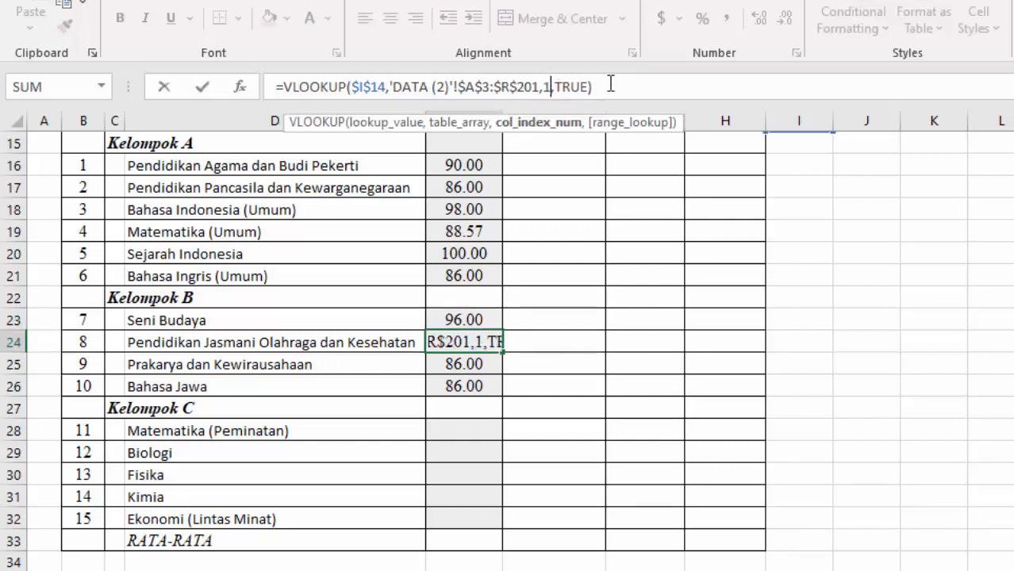
pyautogui.press('BackSpace')
pyautogui.write('9')
pyautogui.press('Return')
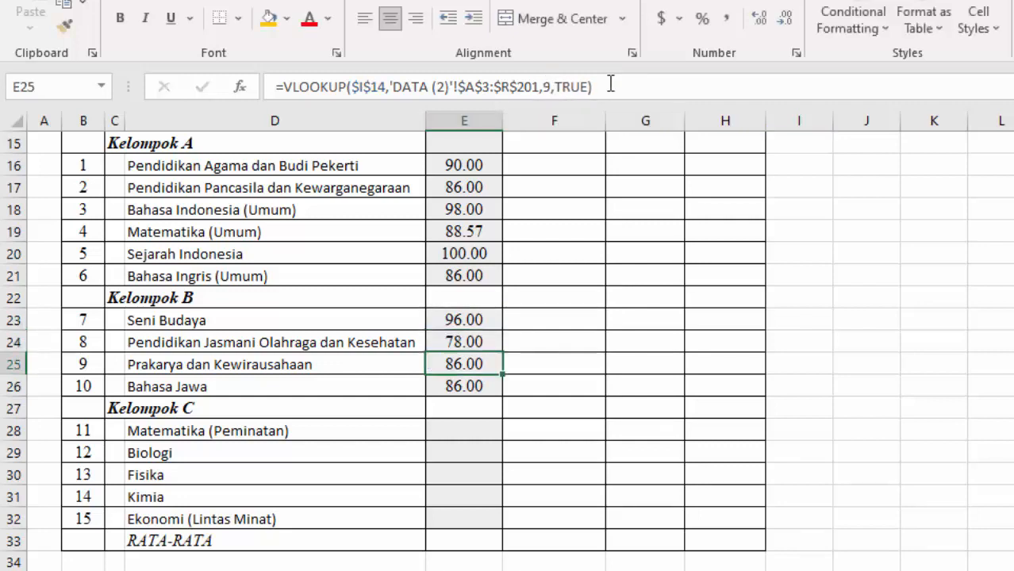
# - Set the VLOOKUP column index to 12 in E25 for Prakarya dan Kewirausahaan and to 13 in E26 for Bahasa Jawa
pyautogui.click(552, 86)
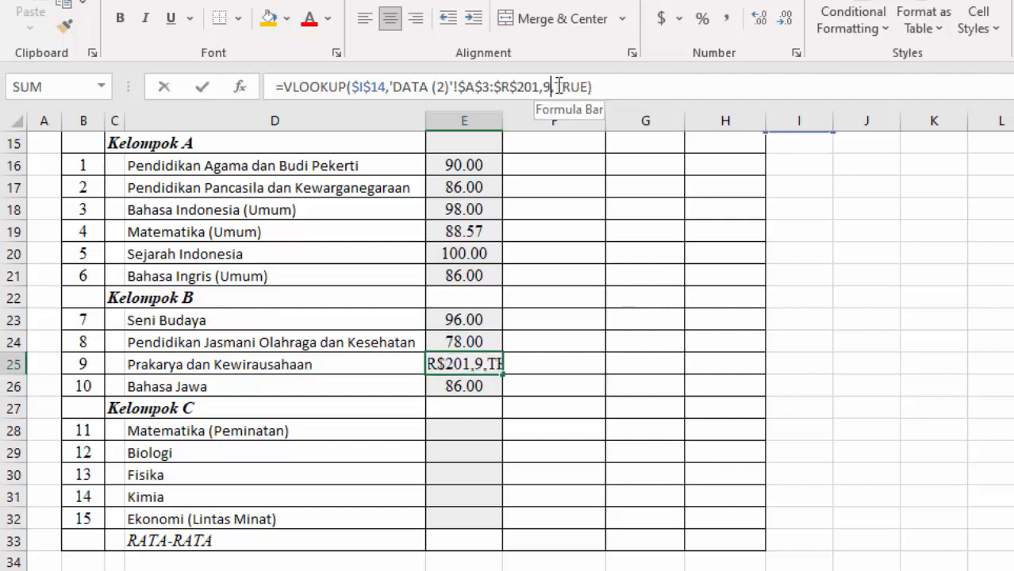
pyautogui.press('BackSpace')
pyautogui.write('12')
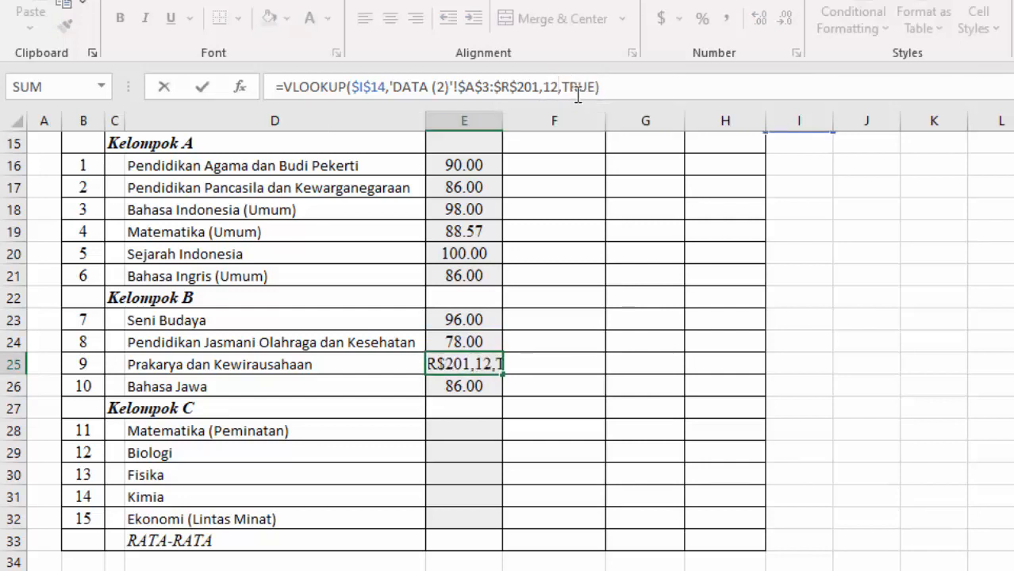
pyautogui.press('Return')
pyautogui.click(548, 89)
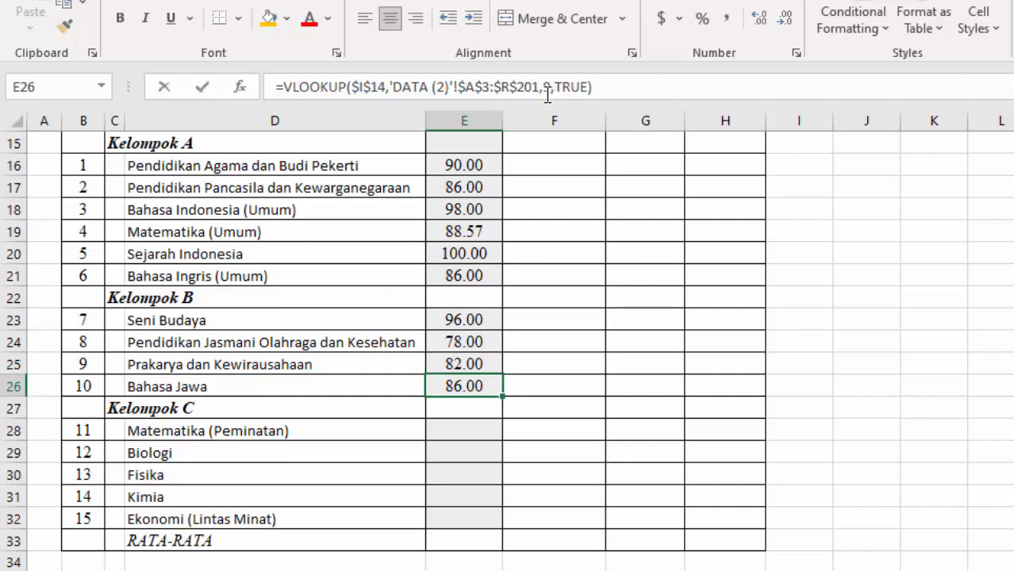
pyautogui.press('BackSpace')
pyautogui.write('13')
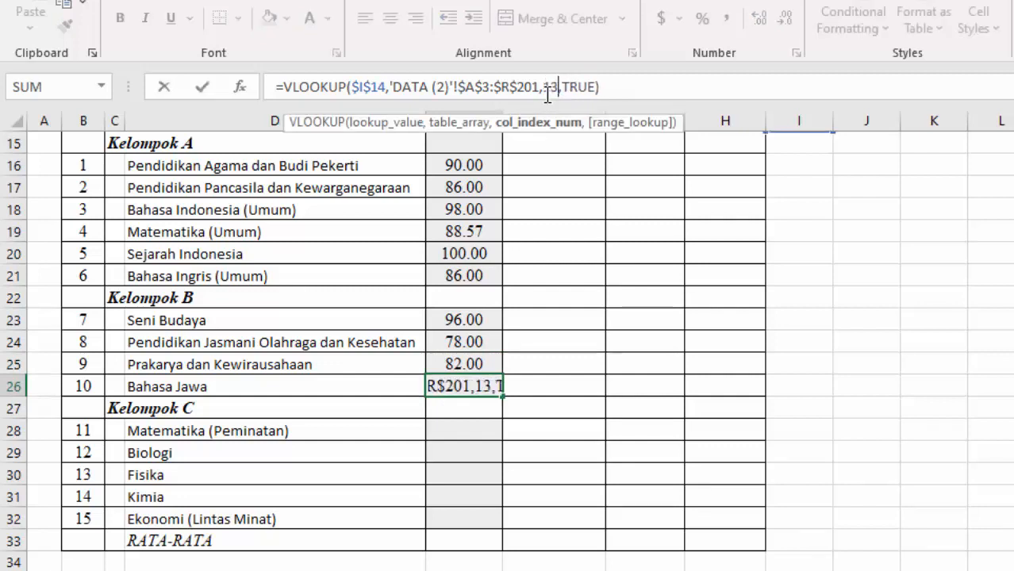
pyautogui.press('Return')
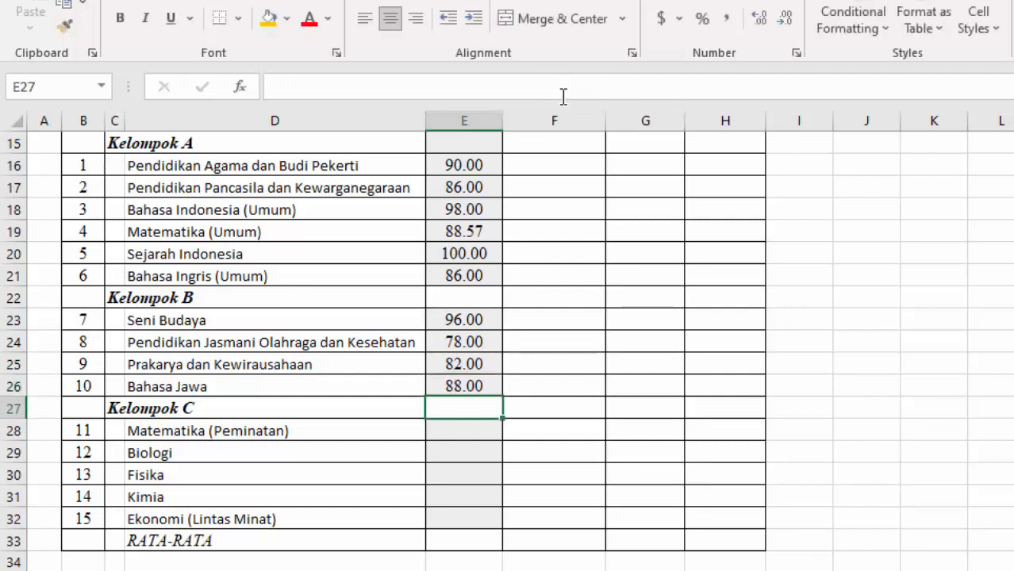
# - Copy the E23 formula into the Kelompok C score cells E28:E32 with Paste Special, pasting formulas only
pyautogui.click(477, 321)
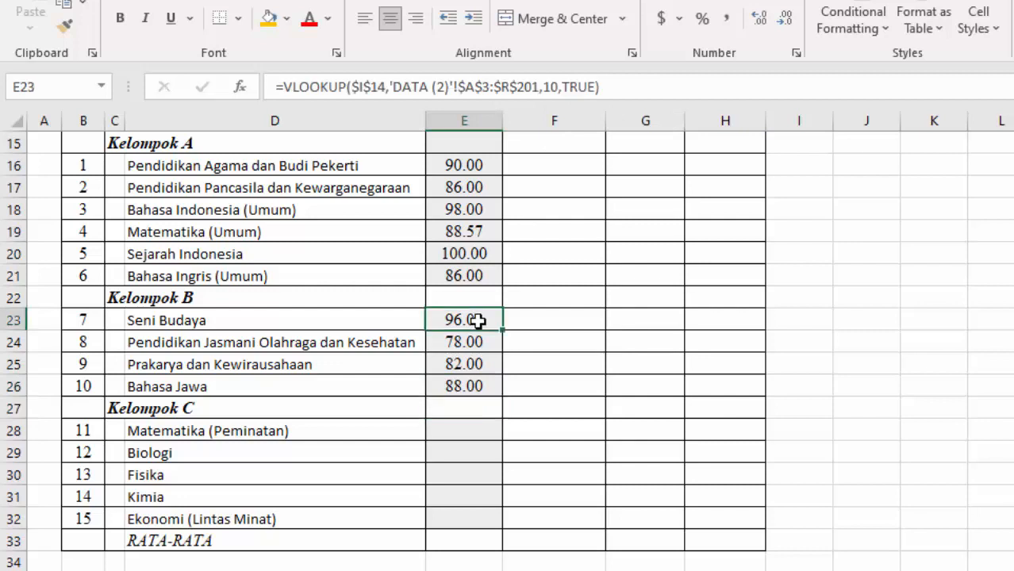
pyautogui.click(65, 7)
pyautogui.moveTo(468, 429); pyautogui.dragTo(464, 519)
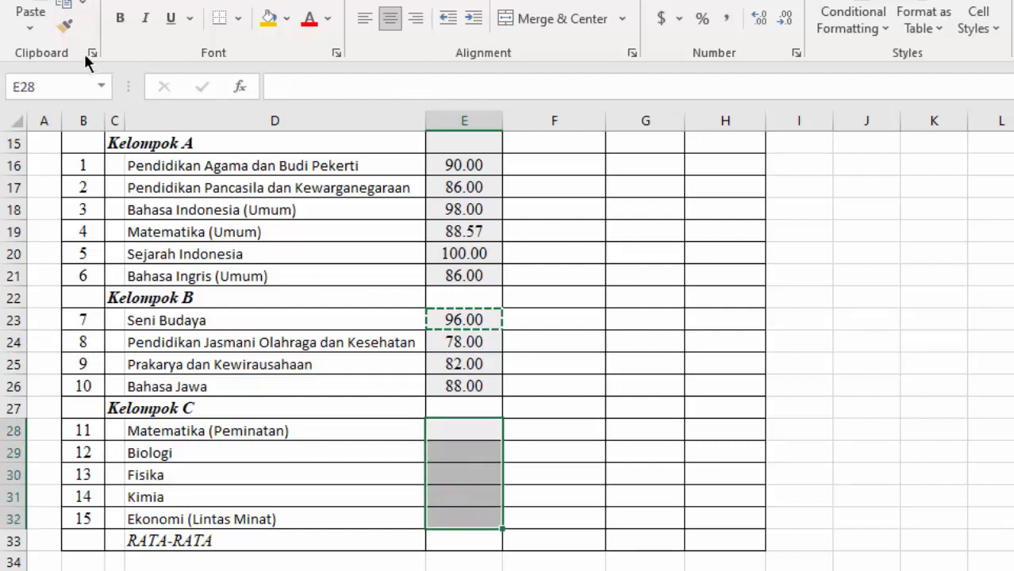
pyautogui.click(29, 33)
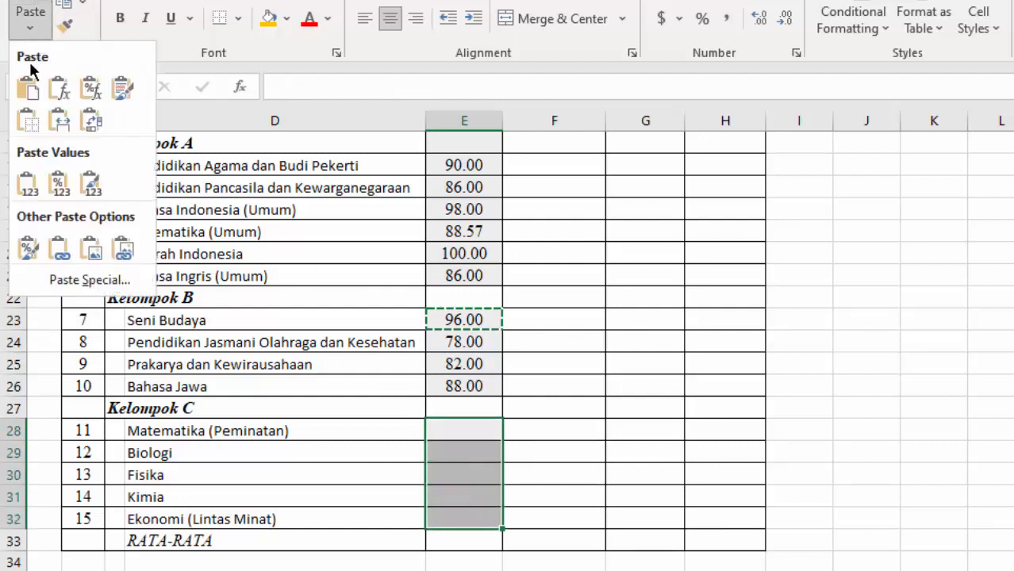
pyautogui.click(68, 281)
pyautogui.click(590, 297)
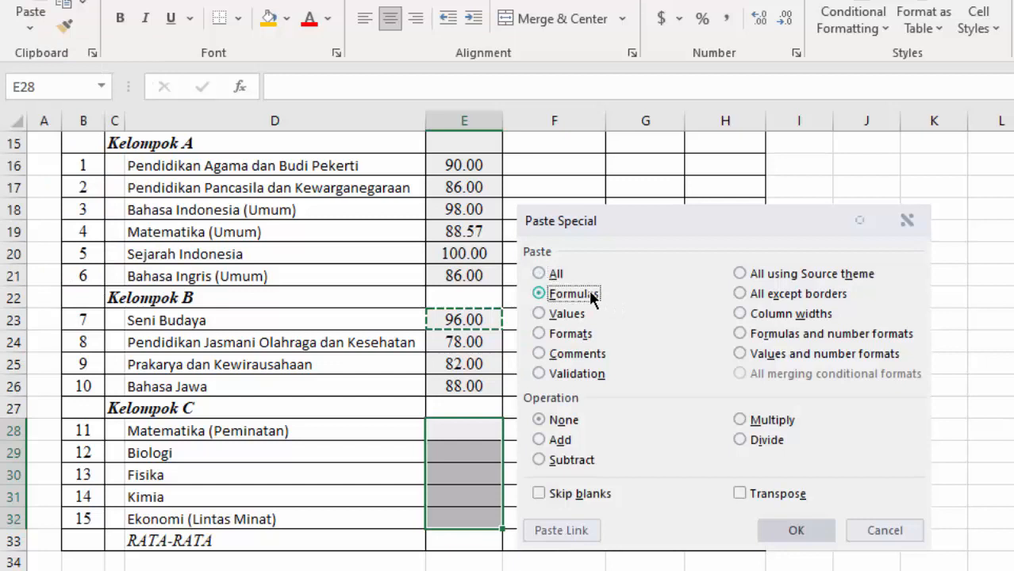
pyautogui.click(799, 533)
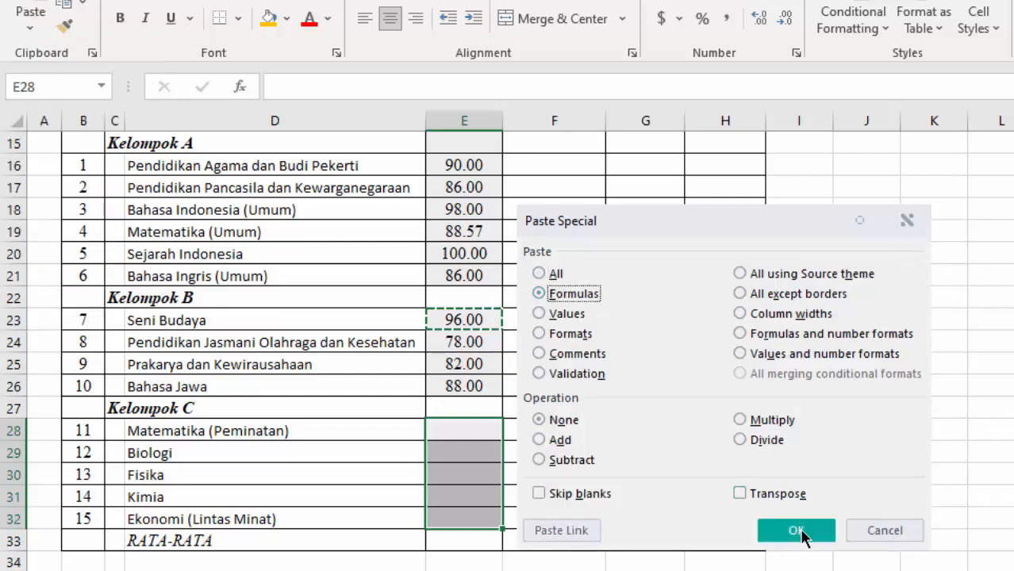
pyautogui.click(799, 533)
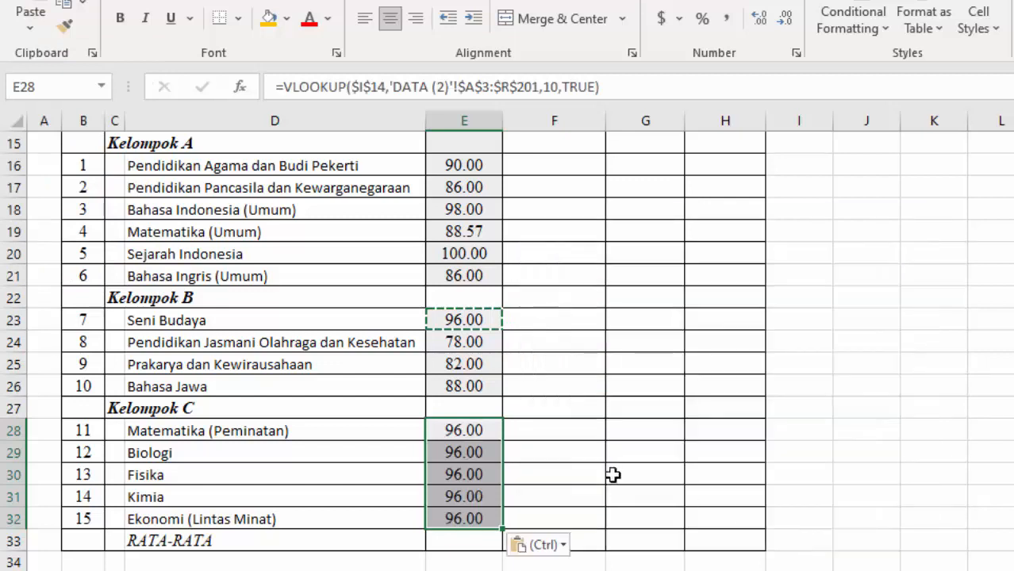
pyautogui.click(491, 385)
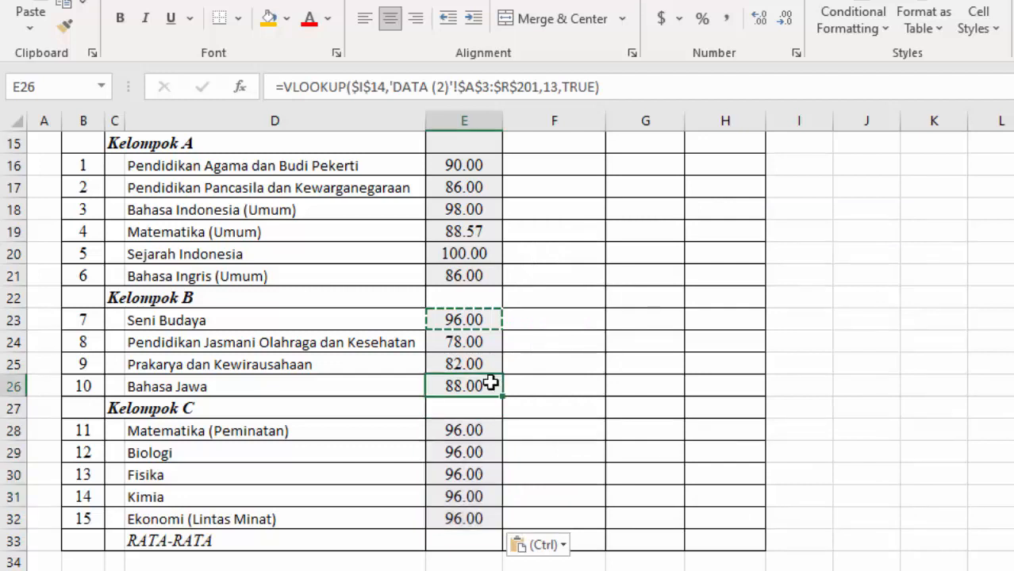
# - Set the VLOOKUP column index to 14 in E28 for Matematika (Peminatan) and to 15 in E29 for Biologi
pyautogui.click(482, 428)
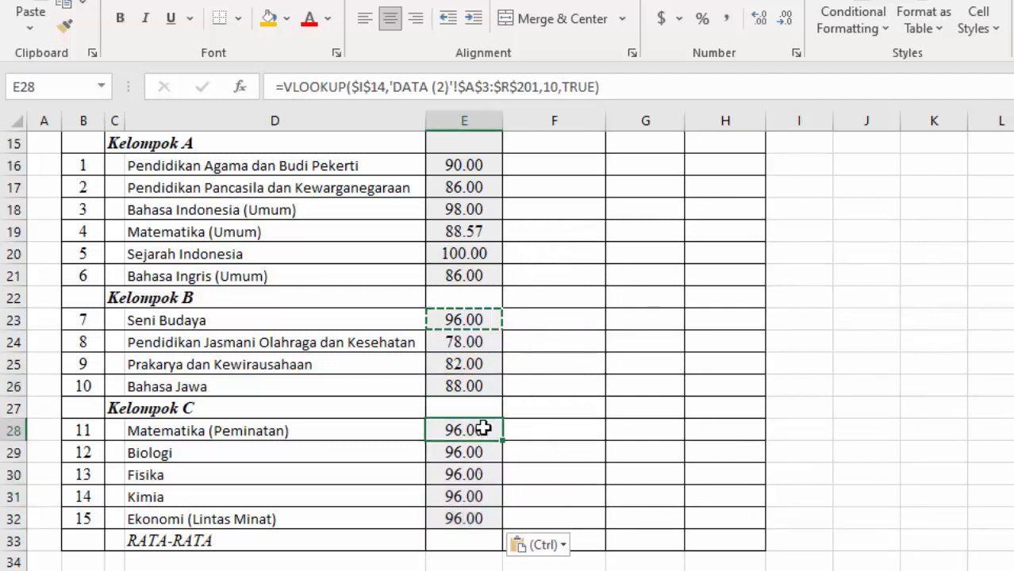
pyautogui.click(556, 89)
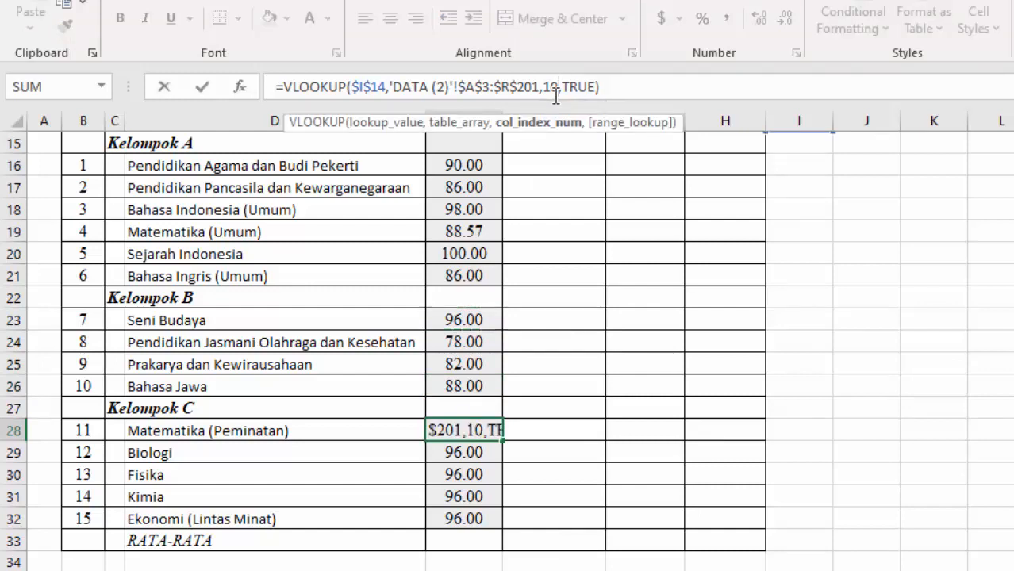
pyautogui.press('BackSpace')
pyautogui.write('4')
pyautogui.press('Return')
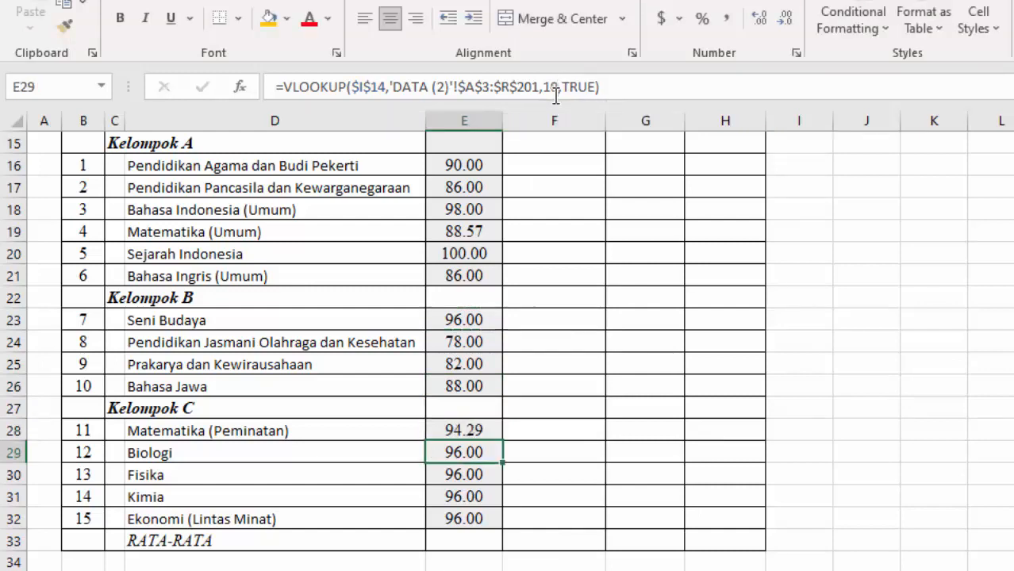
pyautogui.click(555, 94)
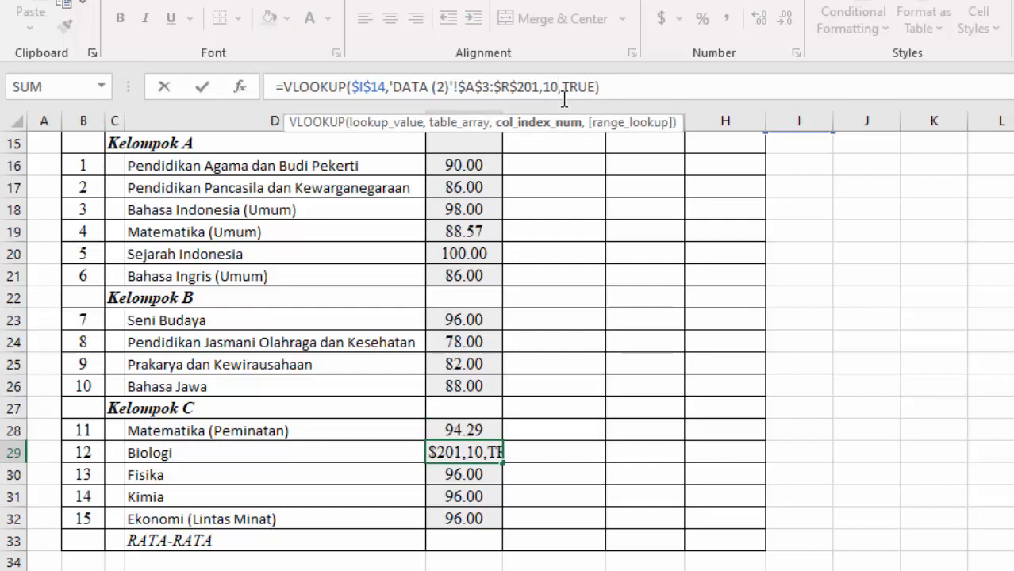
pyautogui.press('BackSpace')
pyautogui.write('5')
pyautogui.press('Return')
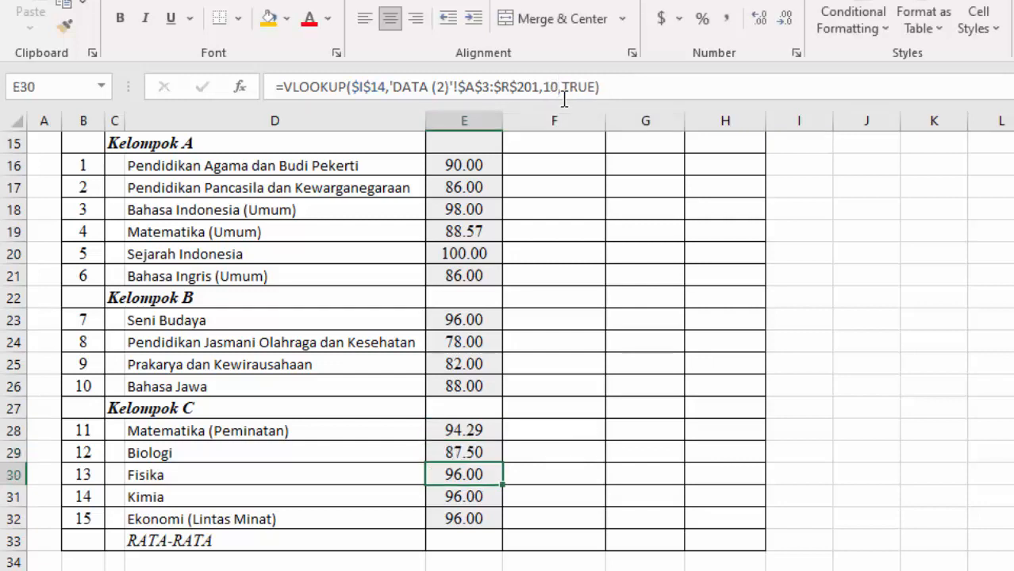
# - Set the VLOOKUP column index to 16 in E30 for Fisika and to 17 in E31 for Kimia
pyautogui.click(556, 87)
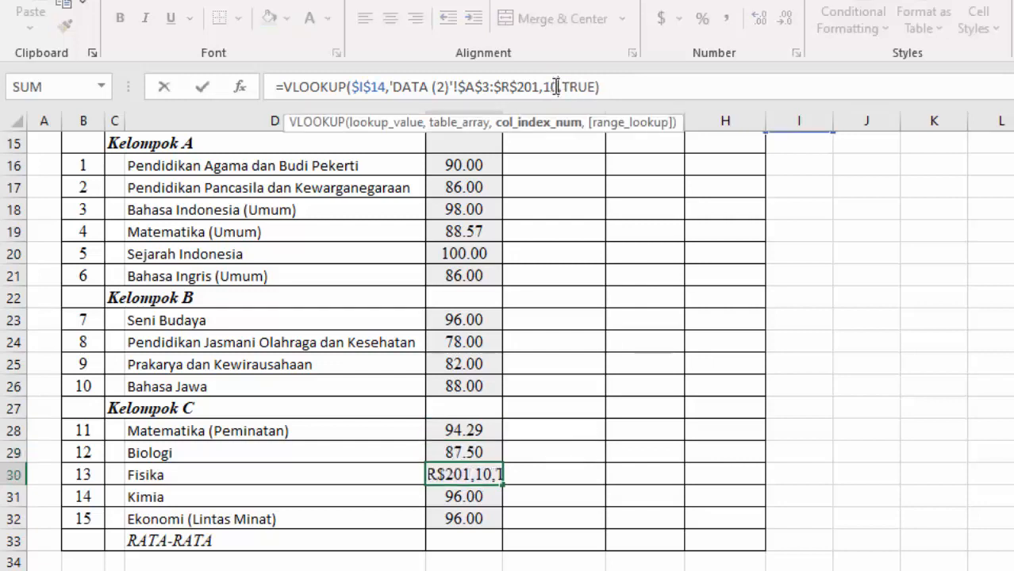
pyautogui.press('BackSpace')
pyautogui.write('6')
pyautogui.press('Return')
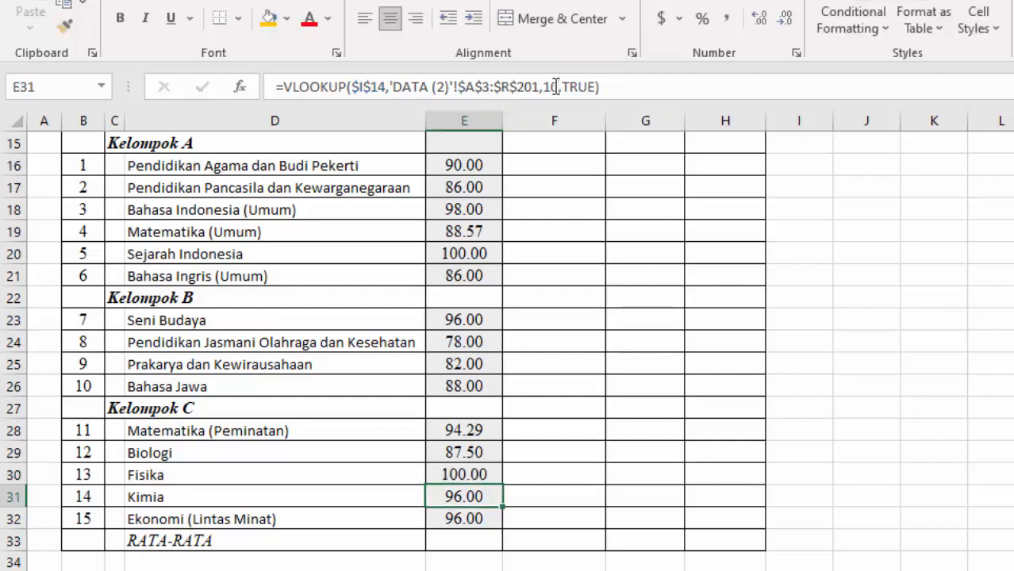
pyautogui.click(556, 87)
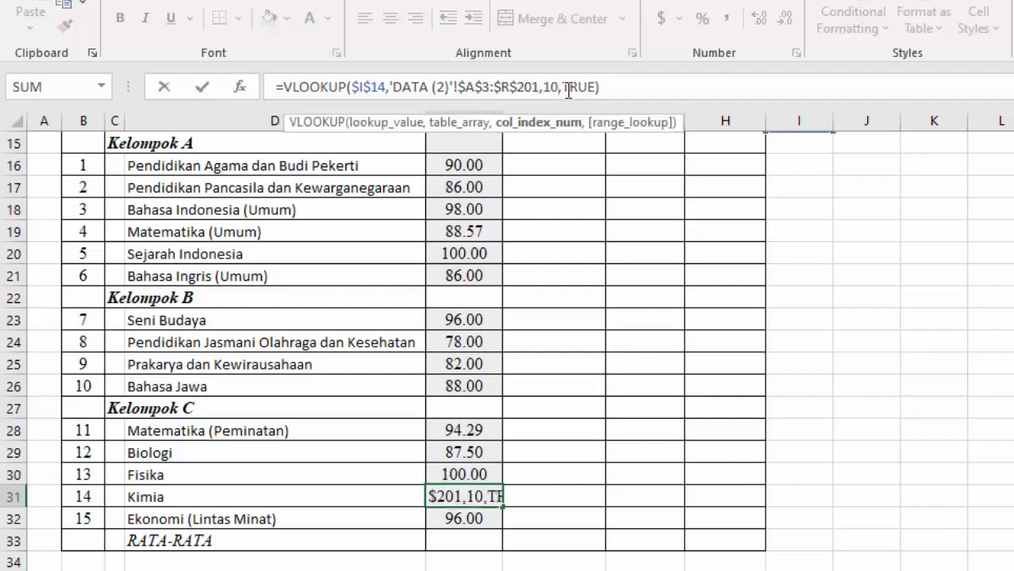
pyautogui.press('BackSpace')
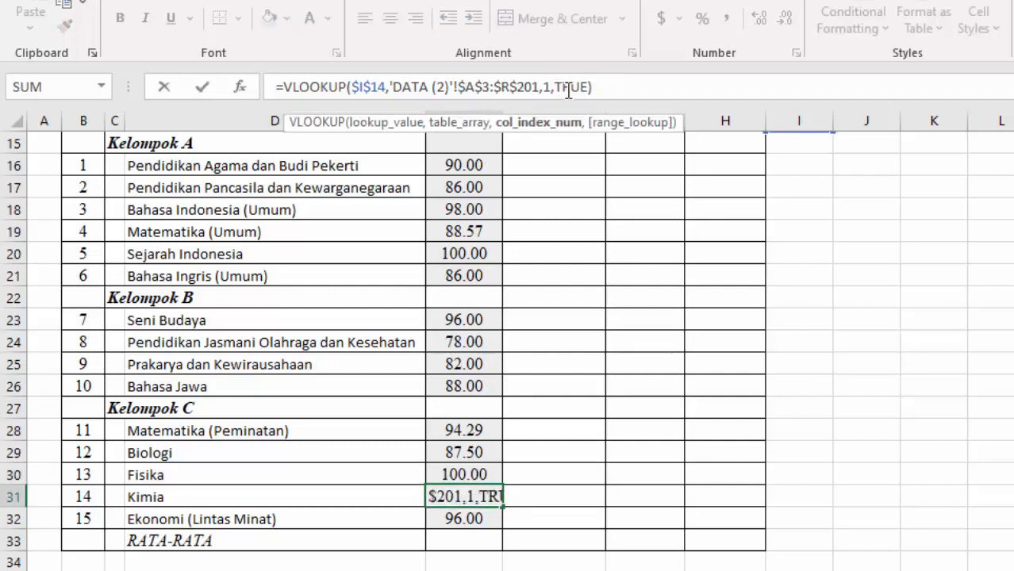
pyautogui.write('7')
pyautogui.press('Return')
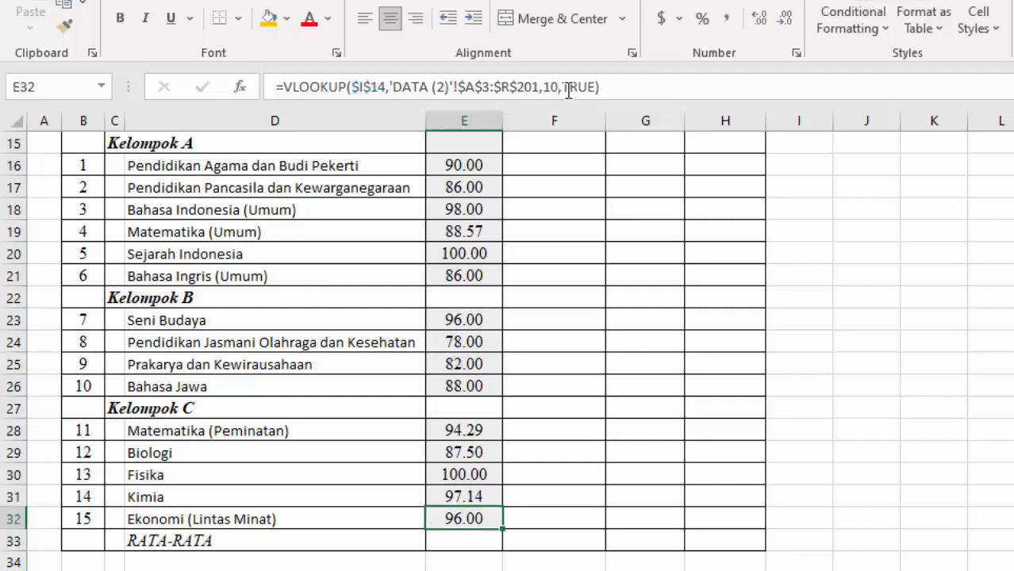
# - Set the VLOOKUP column index in E32 for Ekonomi (Lintas Minat) to 18
pyautogui.click(556, 88)
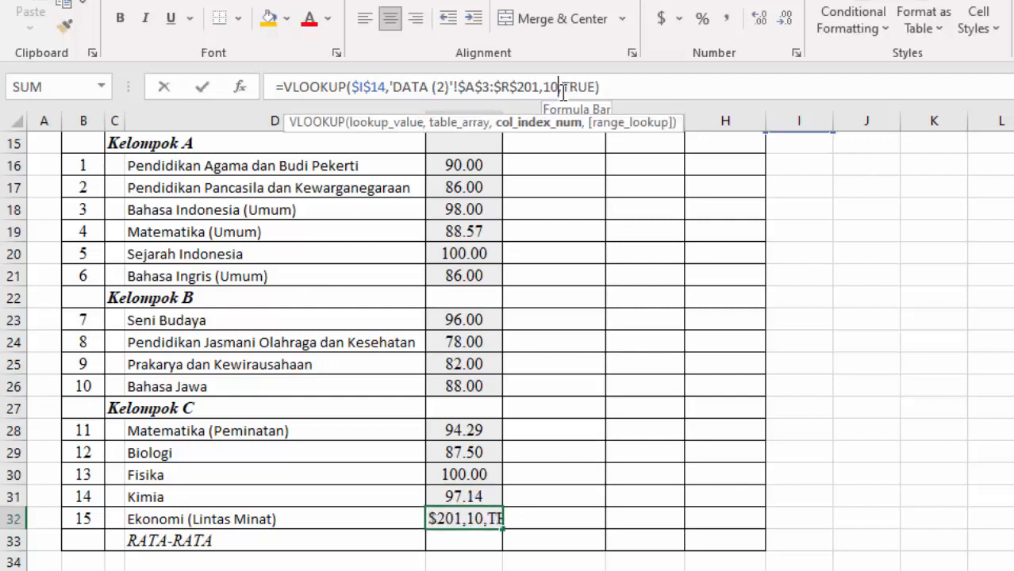
pyautogui.press('BackSpace')
pyautogui.write('8')
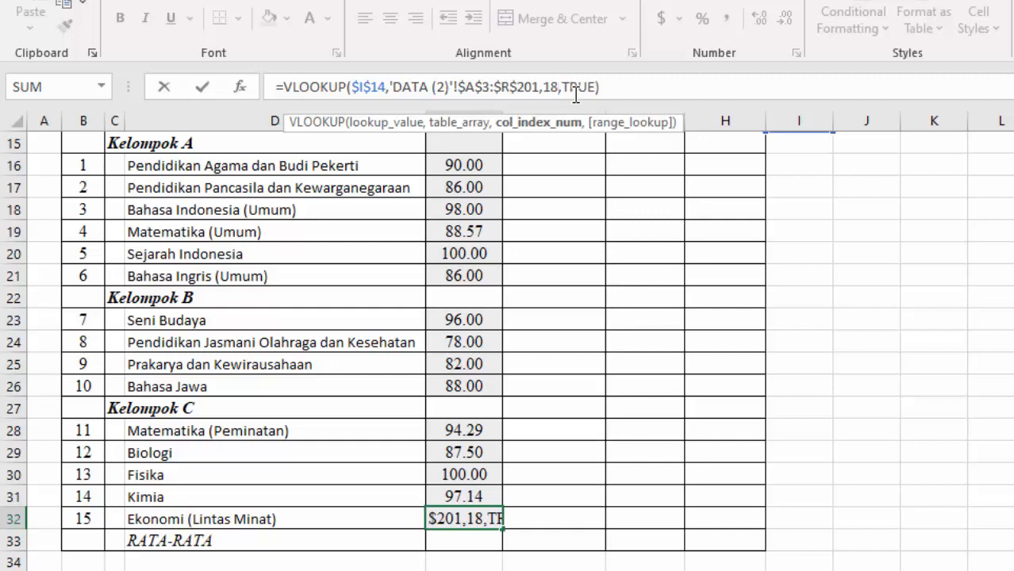
pyautogui.press('Return')
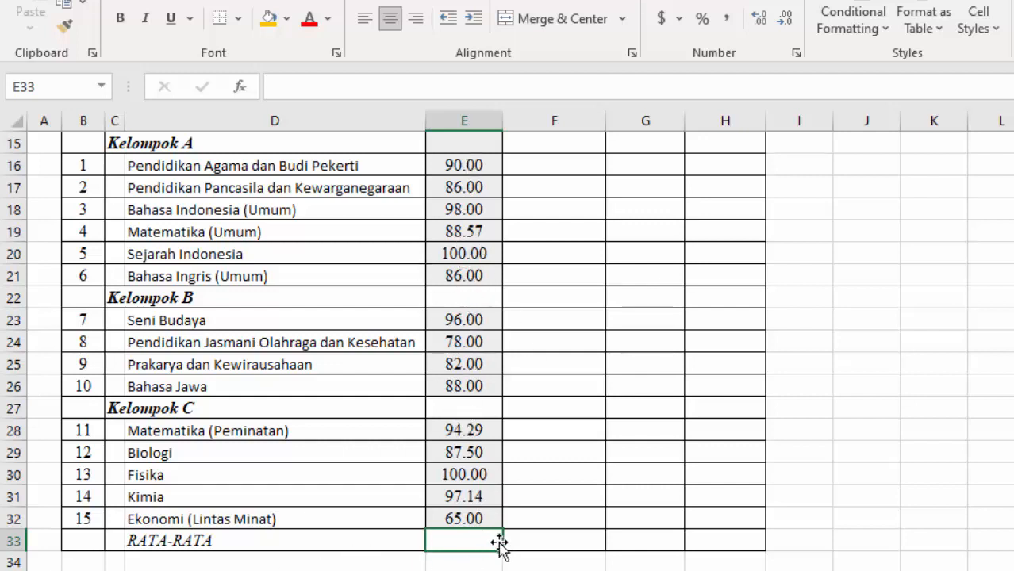
pyautogui.write('=')
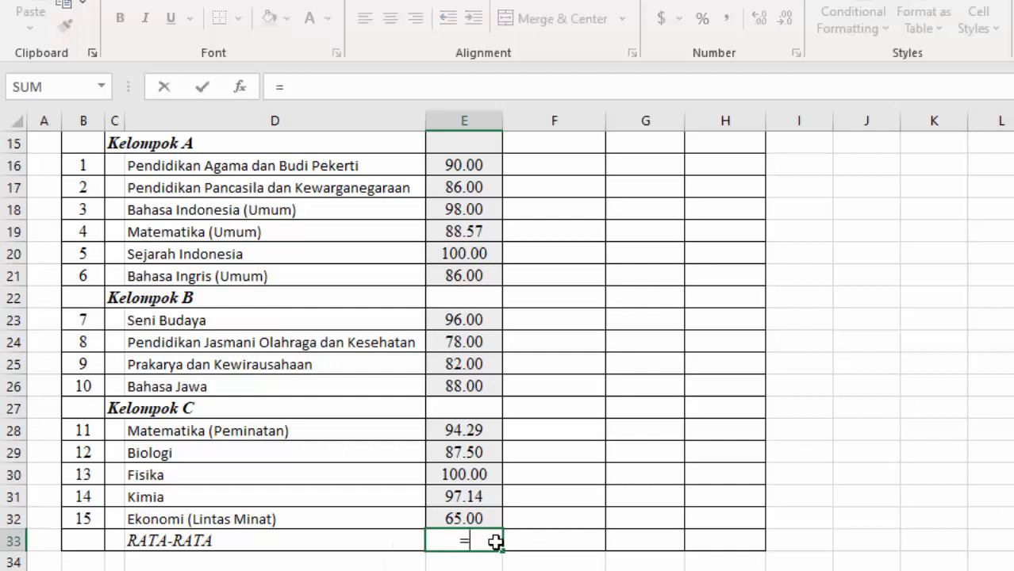
pyautogui.press('BackSpace')
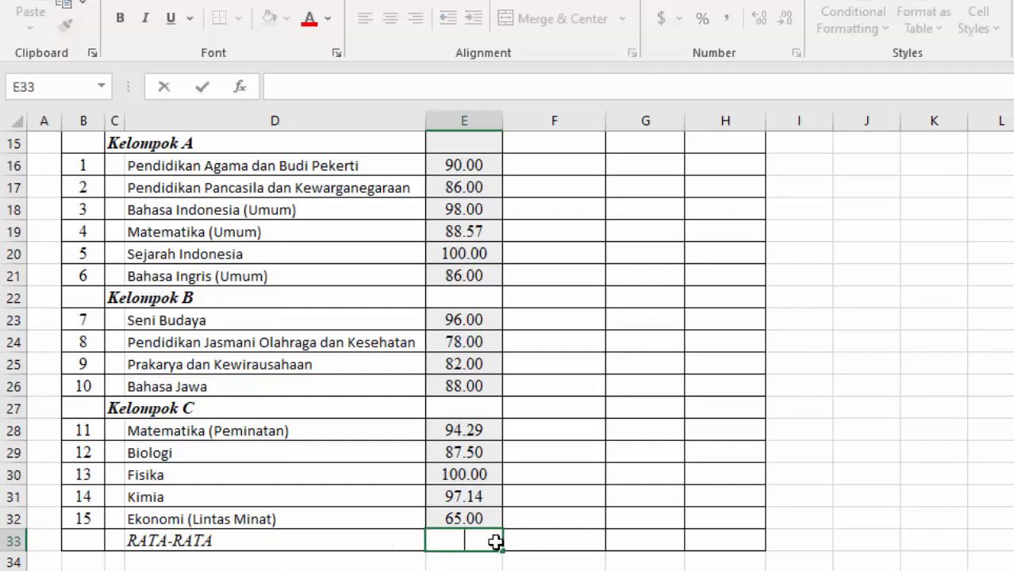
pyautogui.click(339, 537)
# - Insert an AVERAGE function in the RATA-RATA cell E33 covering all subject scores in E16:E32
pyautogui.click(465, 545)
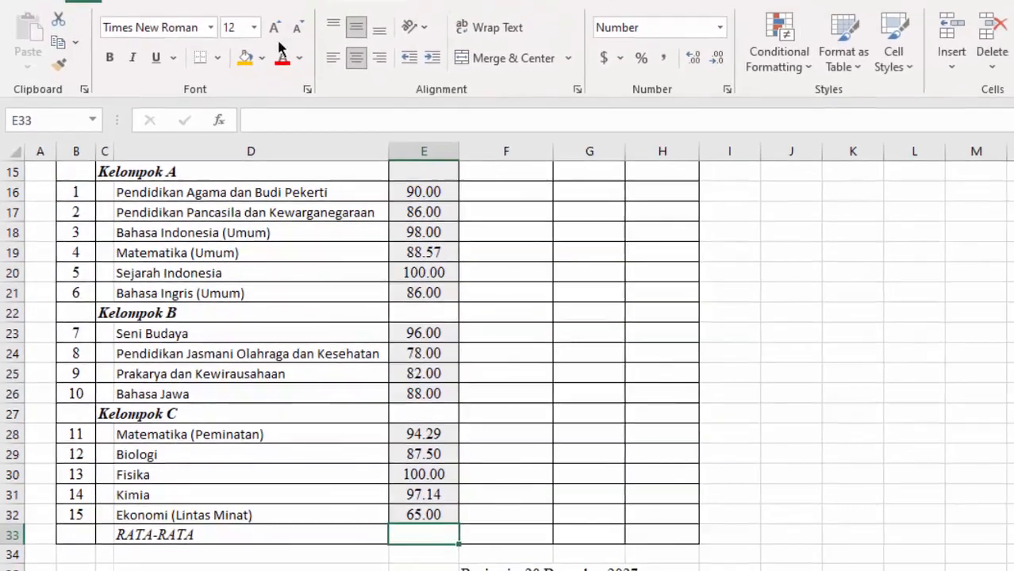
pyautogui.click(340, 26)
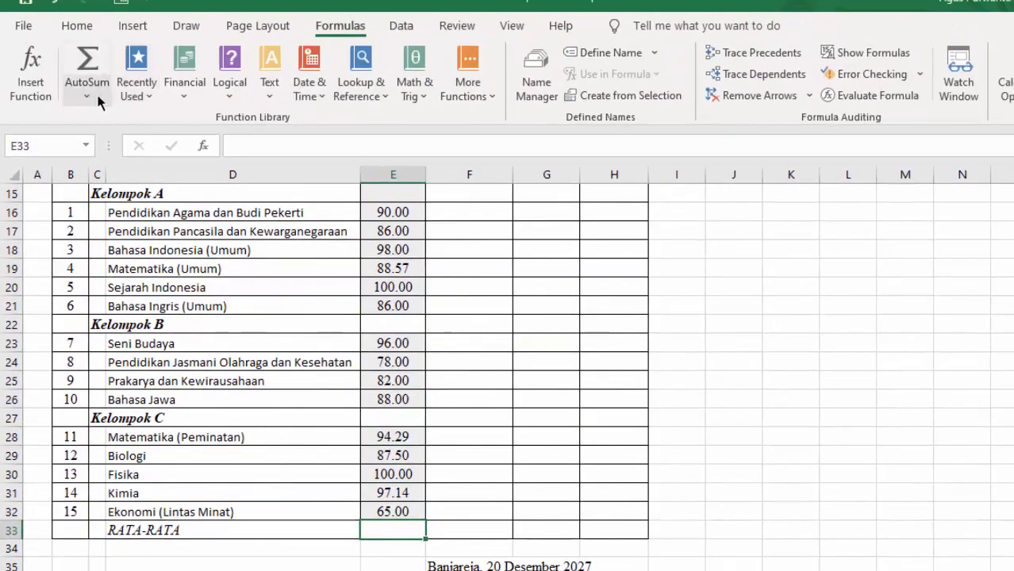
pyautogui.click(98, 99)
pyautogui.click(111, 148)
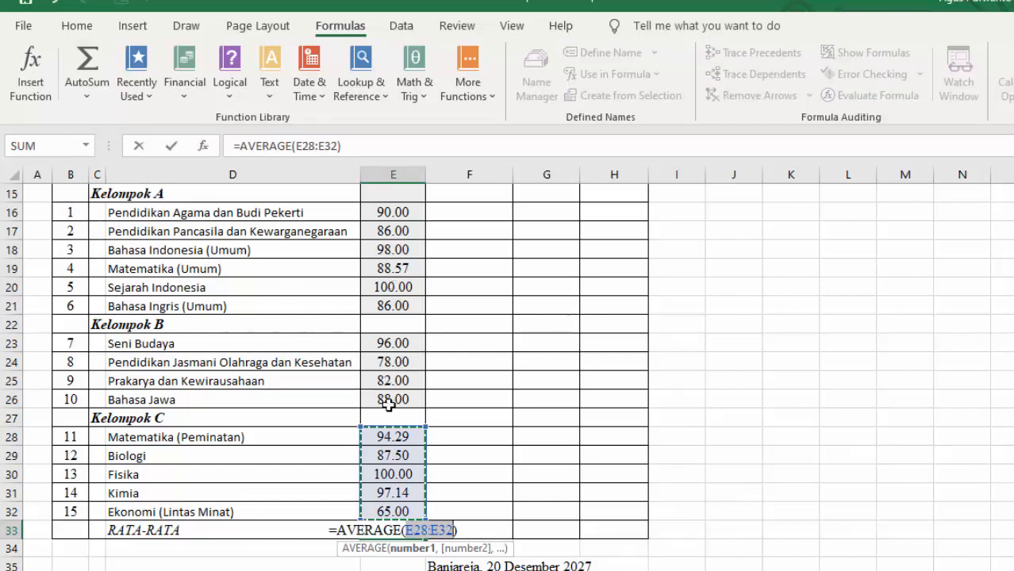
pyautogui.click(426, 529)
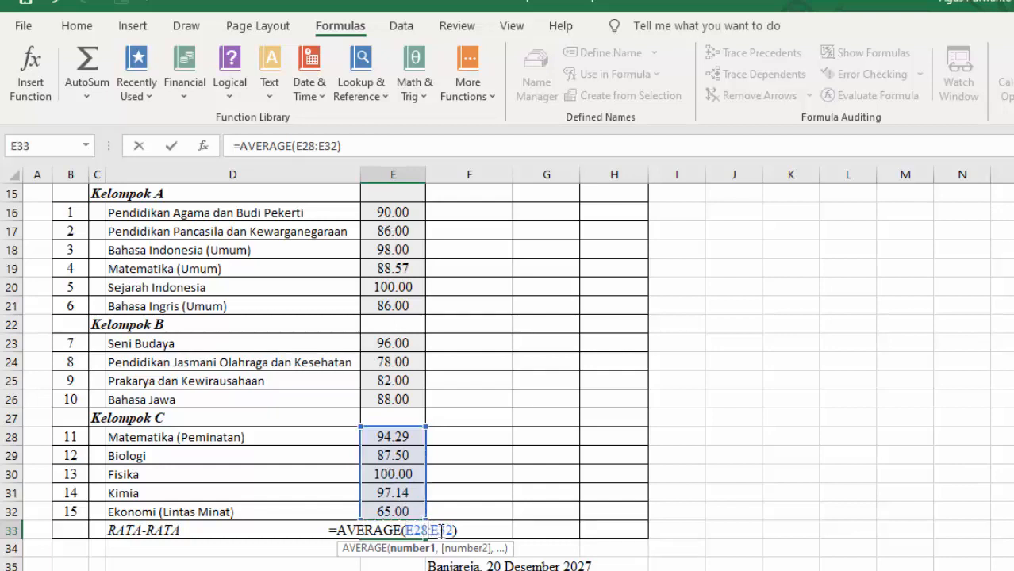
pyautogui.press('BackSpace')
pyautogui.press('BackSpace')
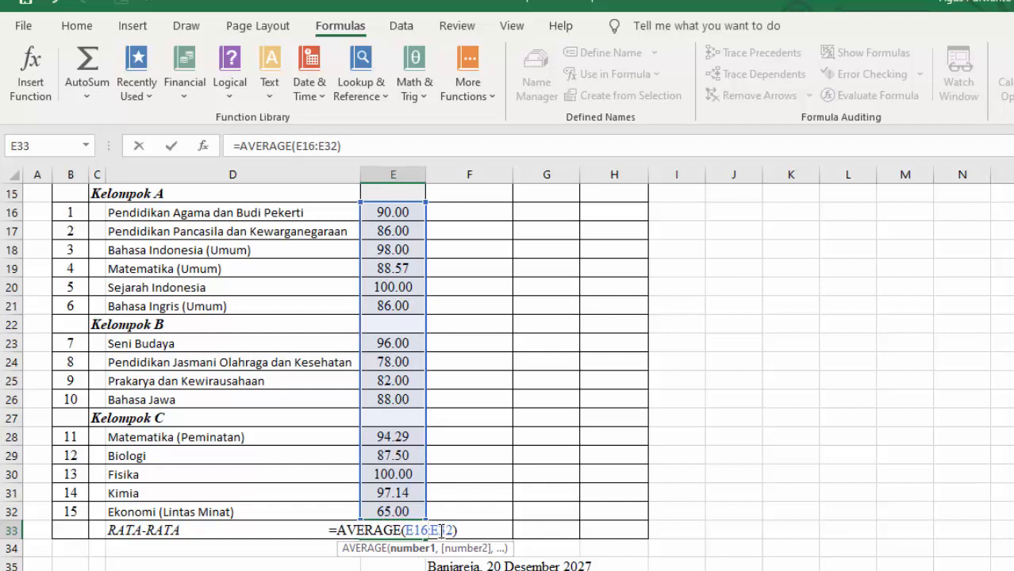
pyautogui.press('Return')
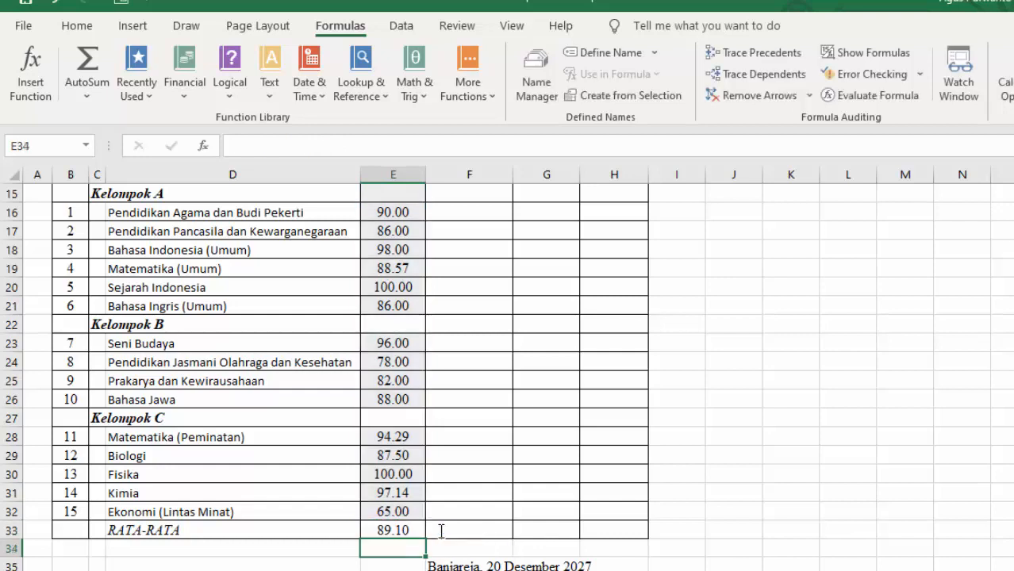
pyautogui.click(396, 532)
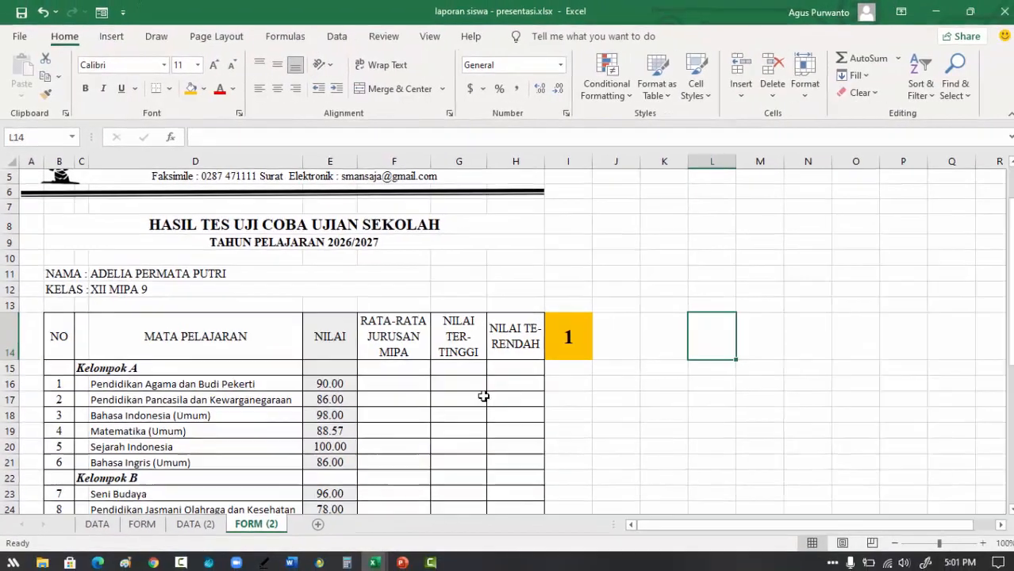
# - Examine the average, highest and lowest score formulas in D202:D204 of the DATA (2) sheet
pyautogui.scroll(-2, 483, 395)
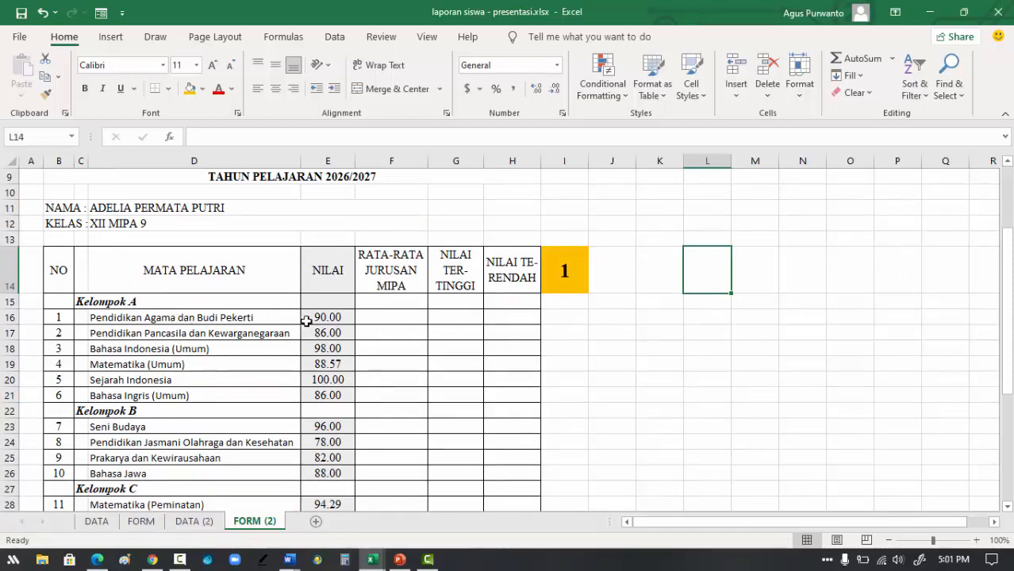
pyautogui.click(202, 522)
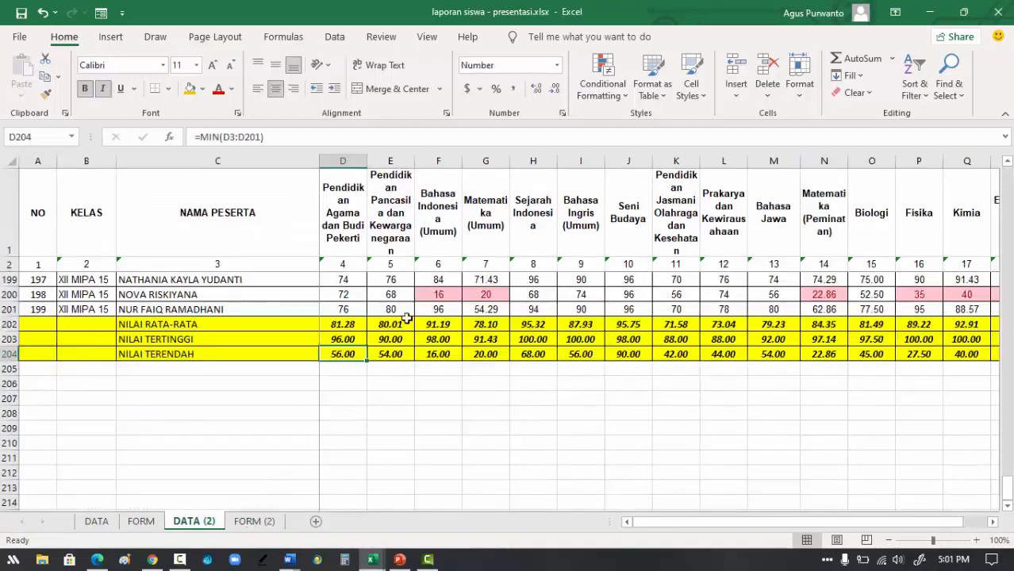
pyautogui.scroll(-1, 349, 220)
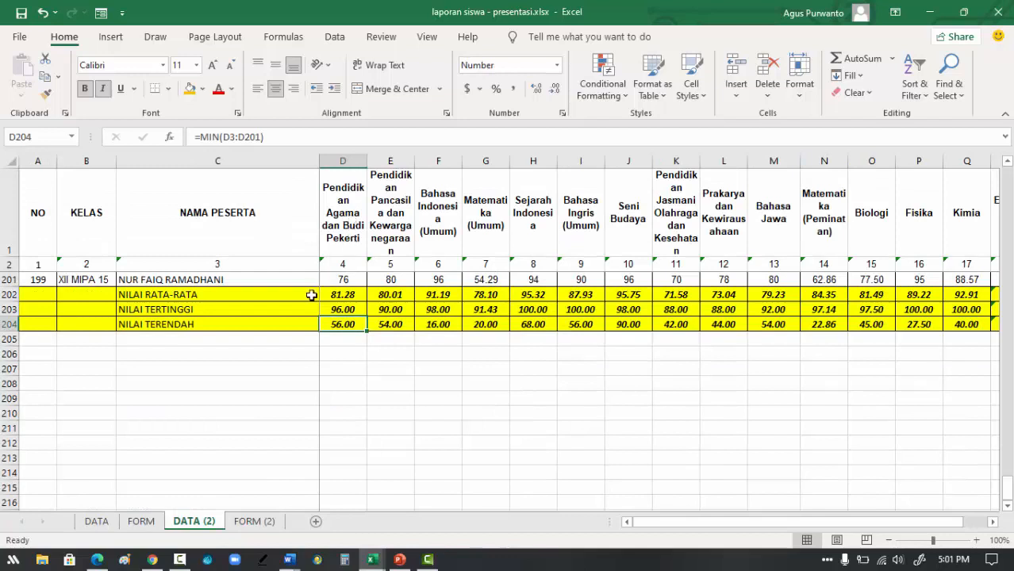
pyautogui.click(343, 295)
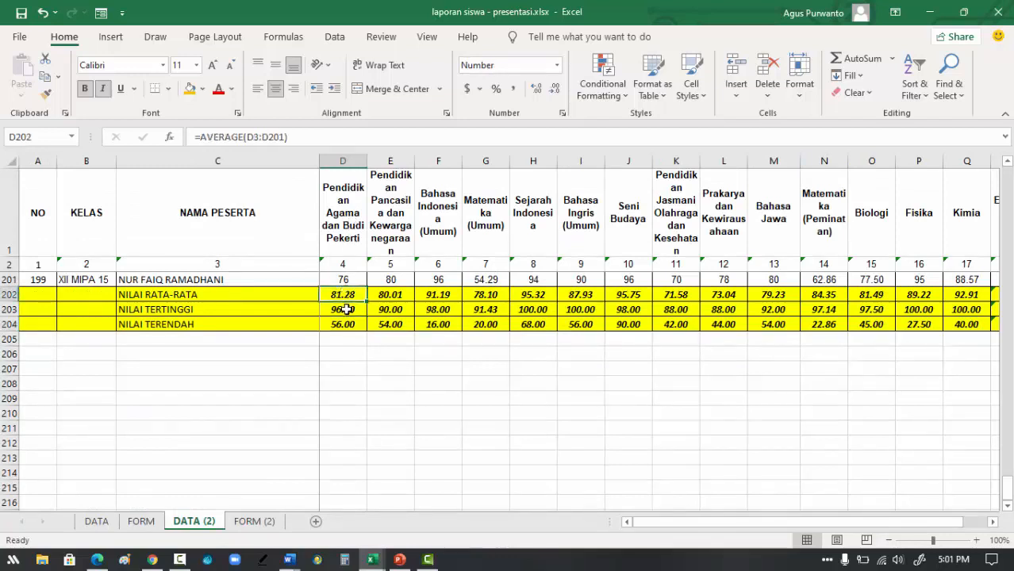
pyautogui.click(346, 309)
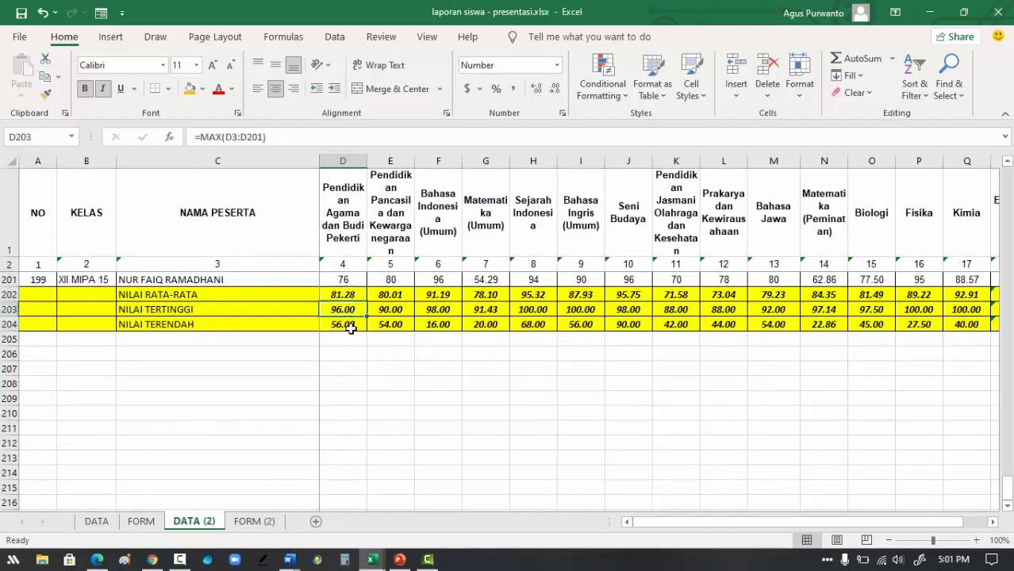
pyautogui.click(350, 326)
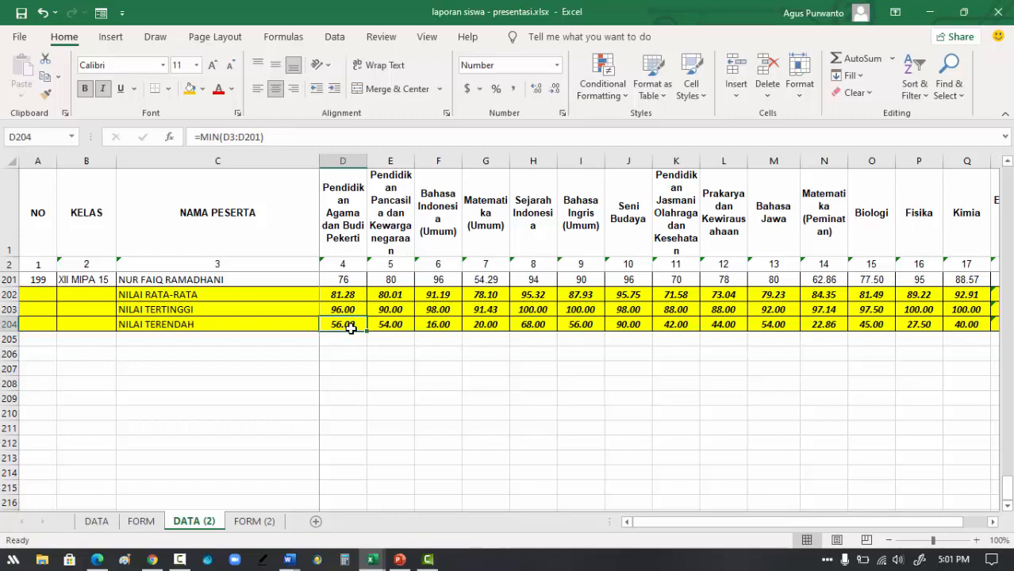
# - Link F16 on FORM (2), the MIPA average for Pendidikan Agama dan Budi Pekerti, to cell D202 of DATA (2)
pyautogui.click(265, 521)
pyautogui.scroll(1, 409, 405)
pyautogui.click(388, 353)
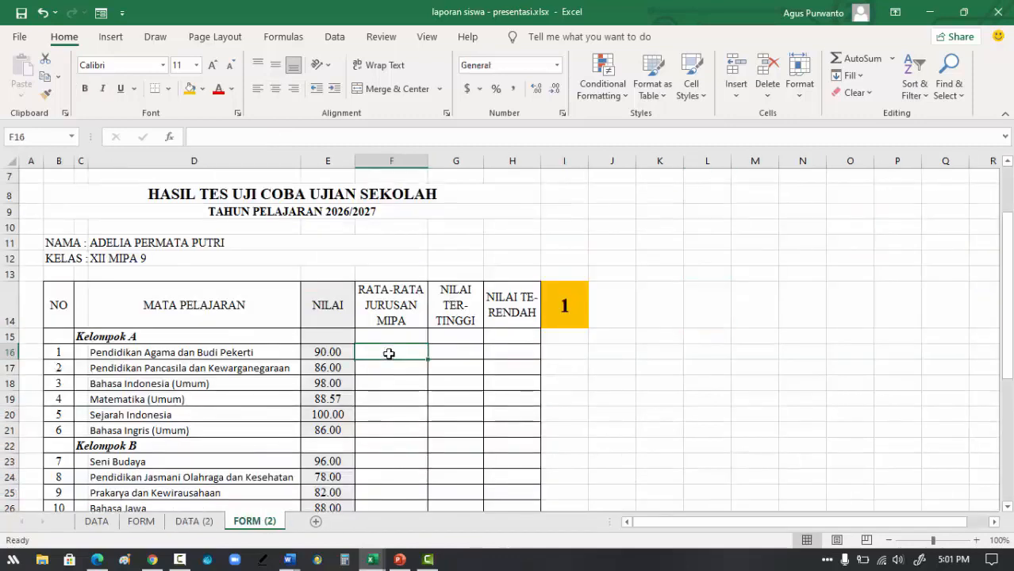
pyautogui.write('=')
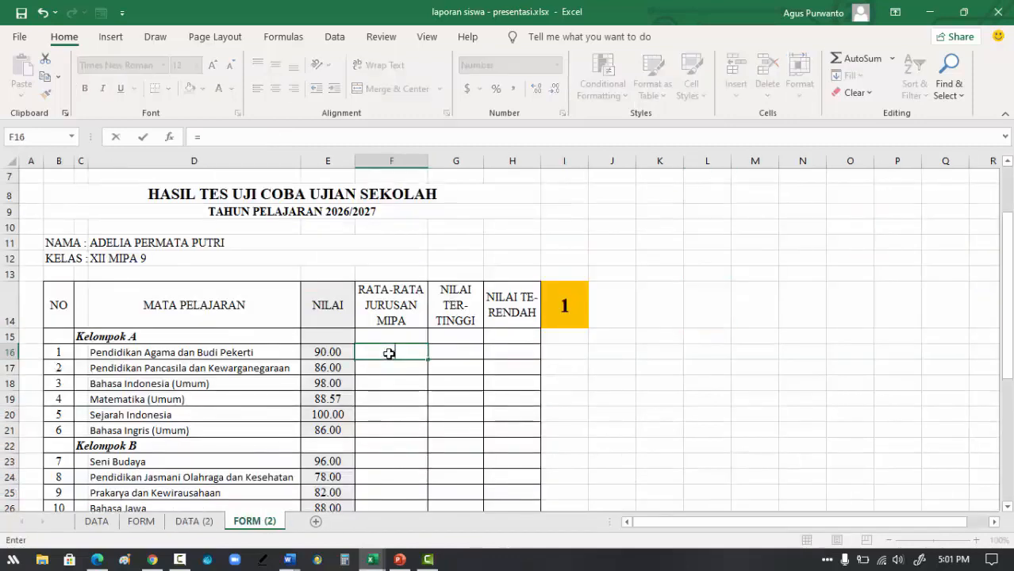
pyautogui.click(194, 521)
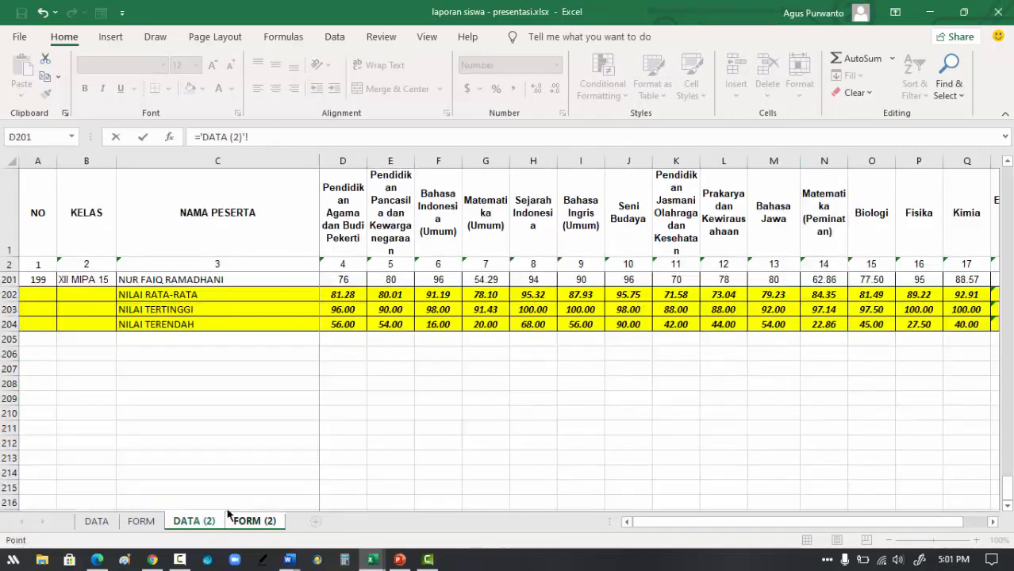
pyautogui.click(347, 294)
pyautogui.press('Return')
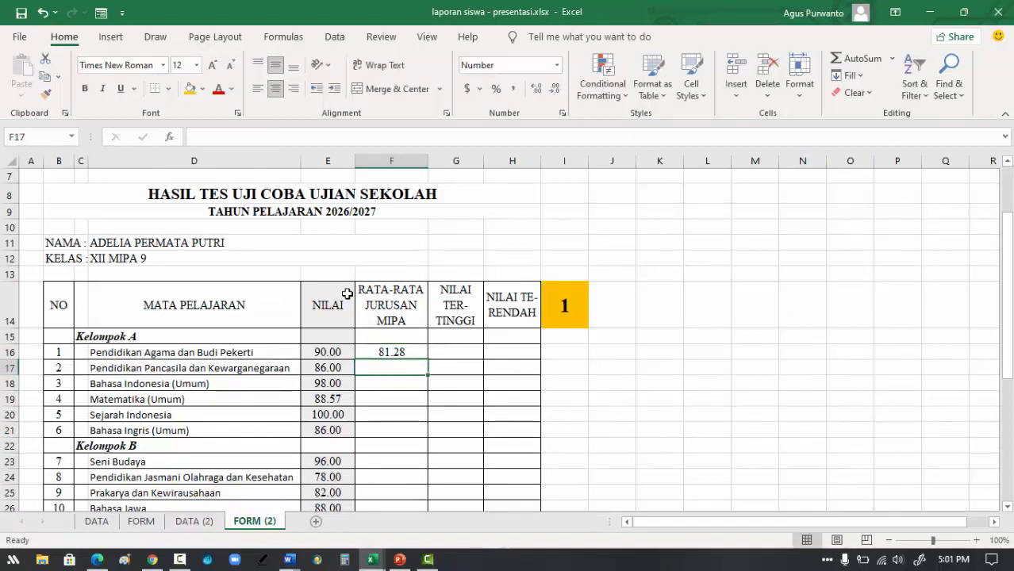
# - Link G16 on FORM (2), the highest score for Pendidikan Agama dan Budi Pekerti, to cell D203 of DATA (2)
pyautogui.click(454, 350)
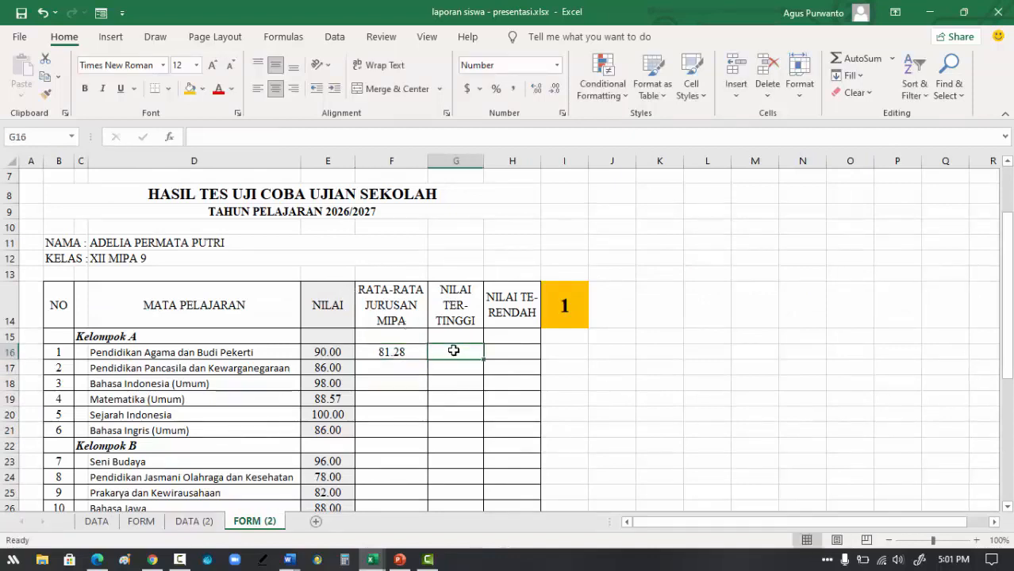
pyautogui.write('=')
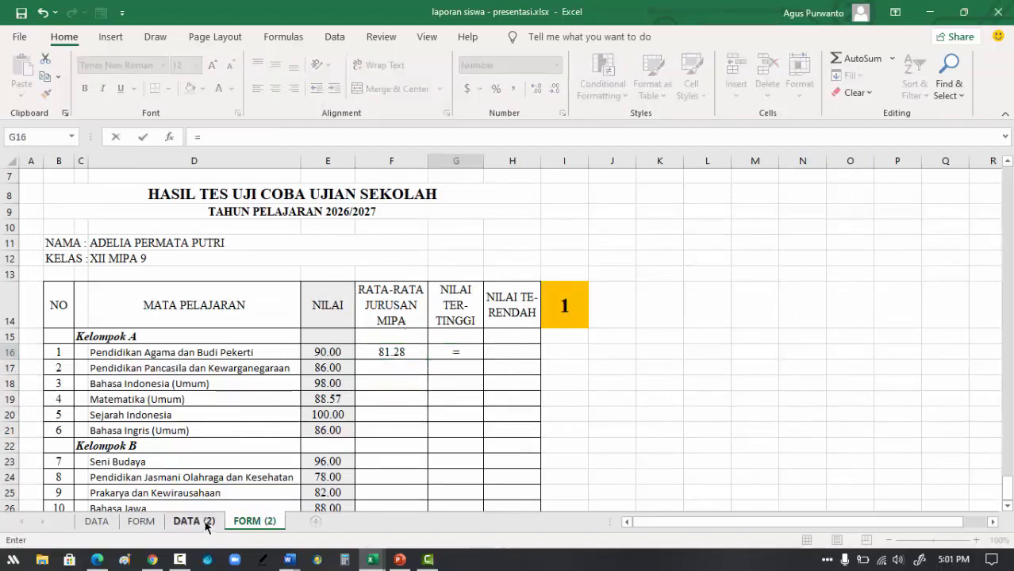
pyautogui.click(205, 523)
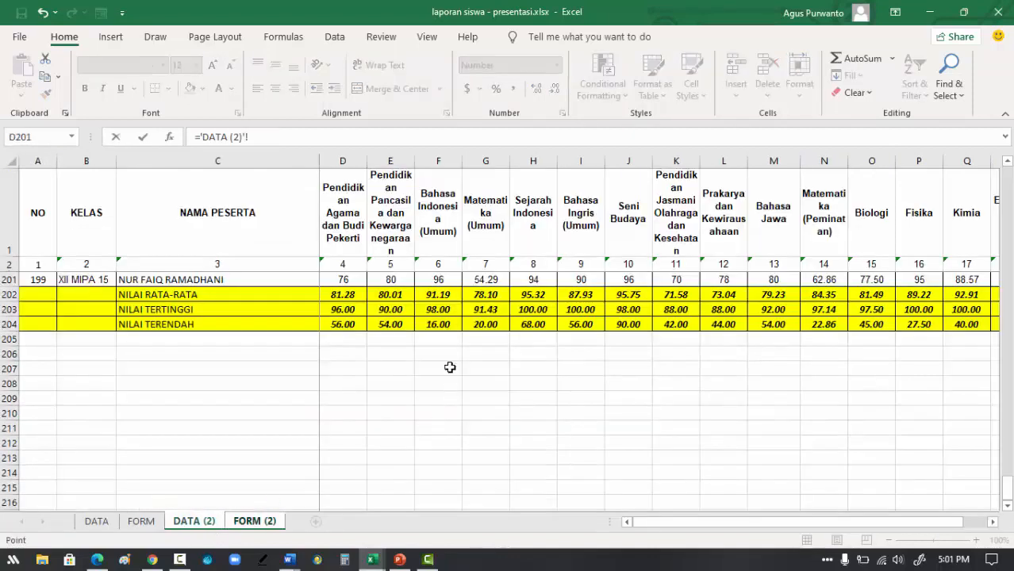
pyautogui.click(347, 309)
pyautogui.press('Return')
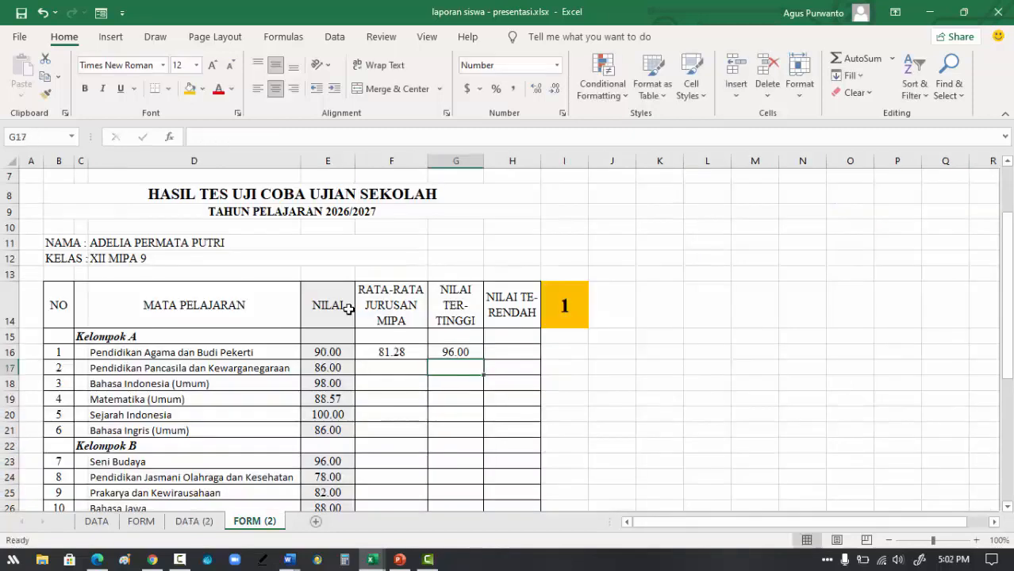
# - Link H16 on FORM (2), the lowest score for Pendidikan Agama dan Budi Pekerti, to cell D204 of DATA (2)
pyautogui.click(514, 352)
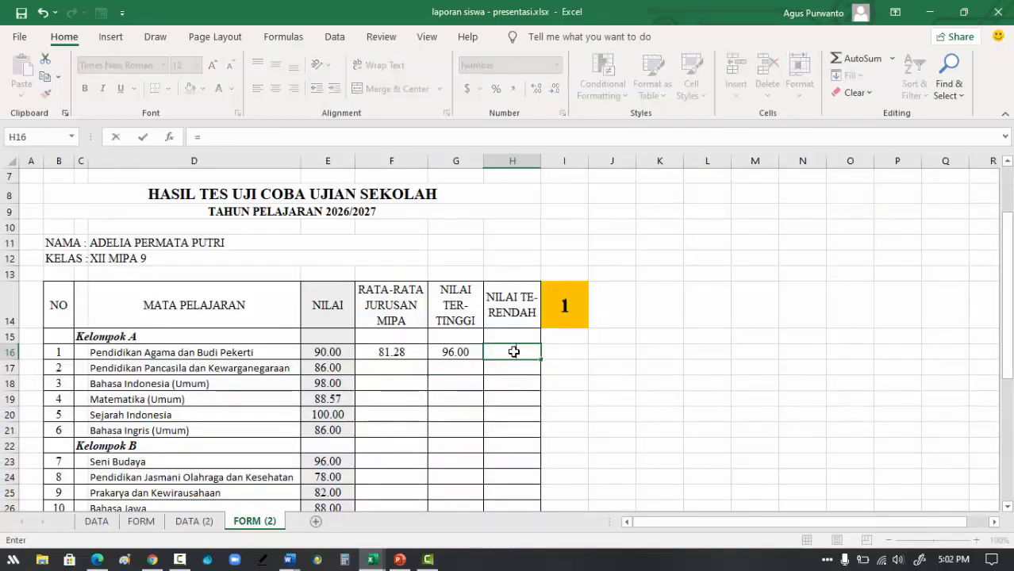
pyautogui.write('=')
pyautogui.click(191, 521)
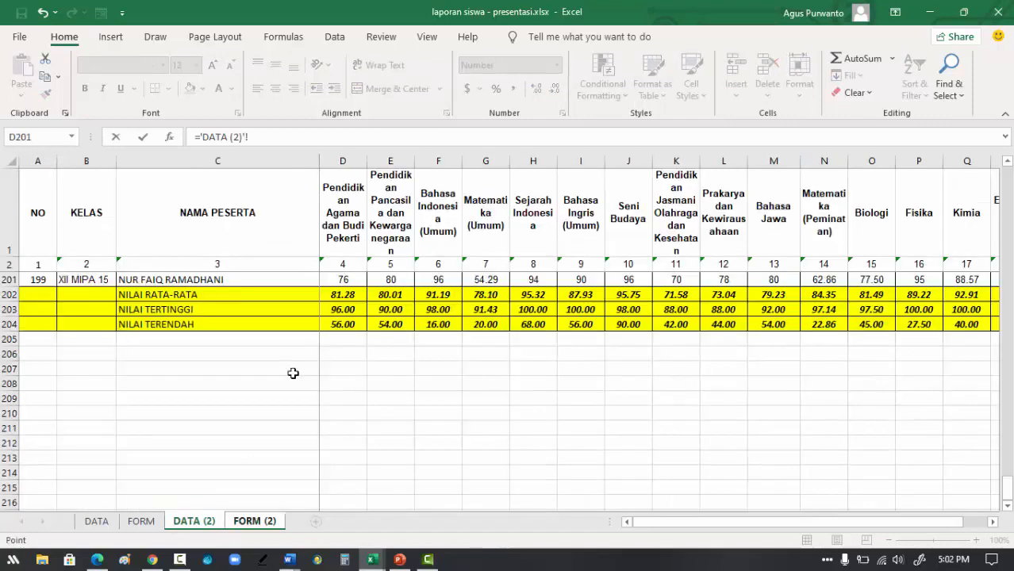
pyautogui.click(339, 324)
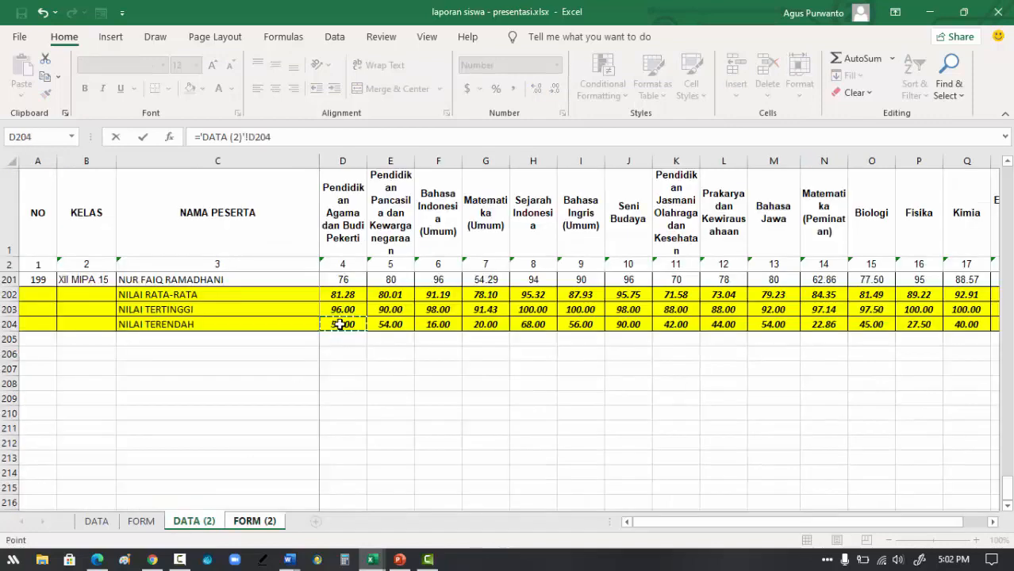
pyautogui.press('Return')
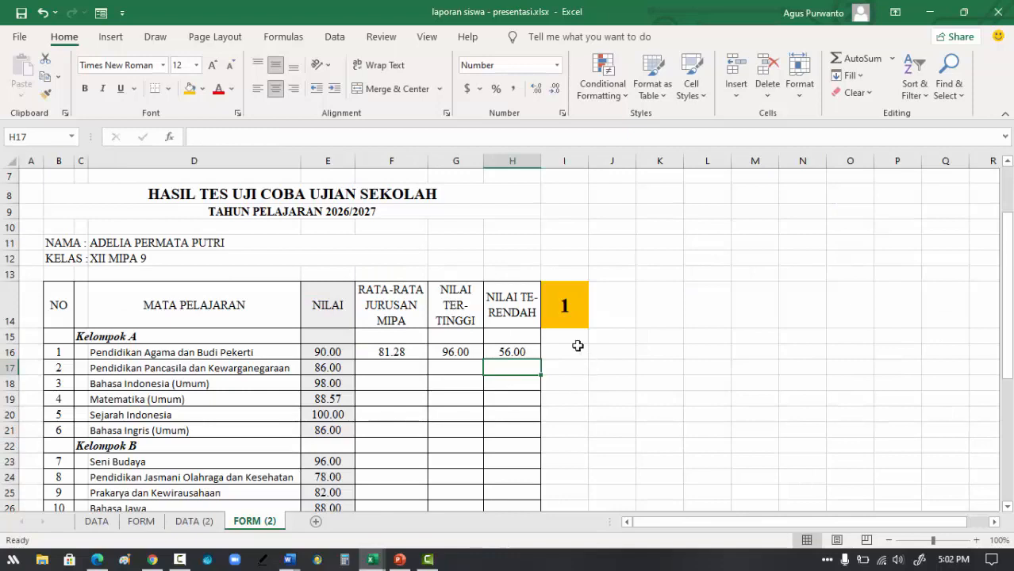
pyautogui.click(577, 345)
# - Examine the links to DATA (2) in the average, highest and lowest score columns of the subject rows, F16:H32
pyautogui.scroll(-2, 418, 481)
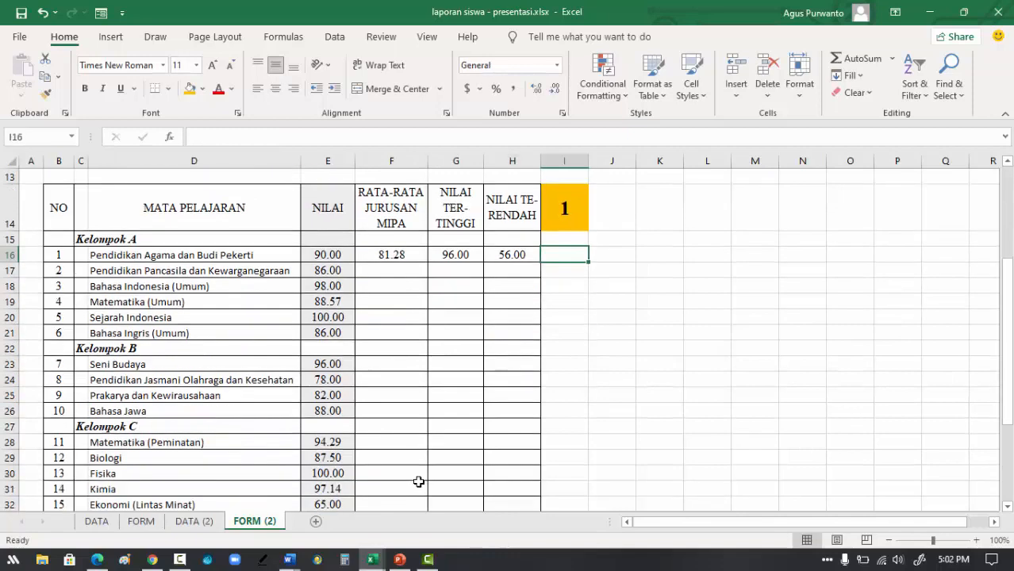
pyautogui.scroll(-2, 418, 482)
pyautogui.scroll(3, 528, 418)
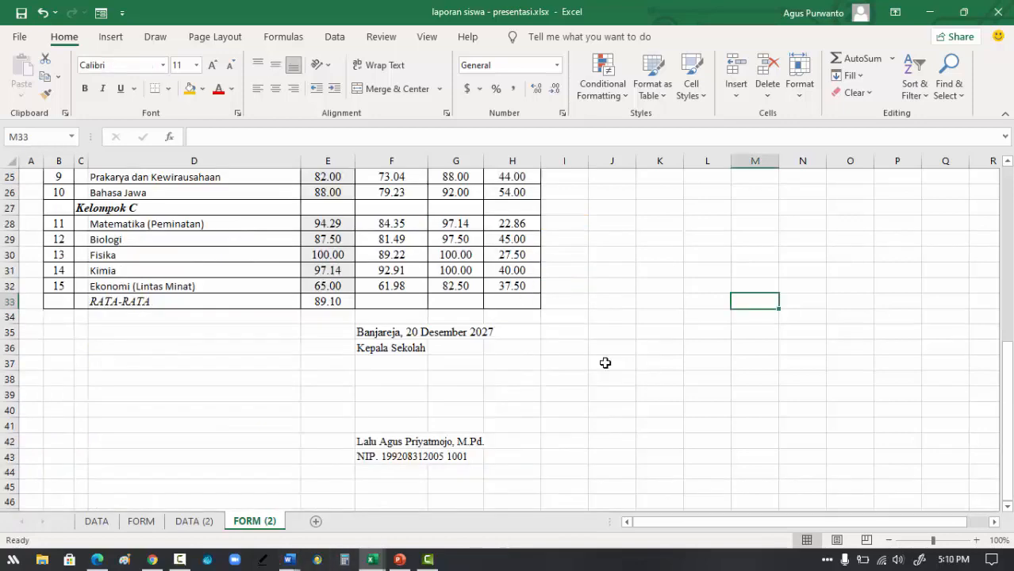
pyautogui.scroll(6, 605, 362)
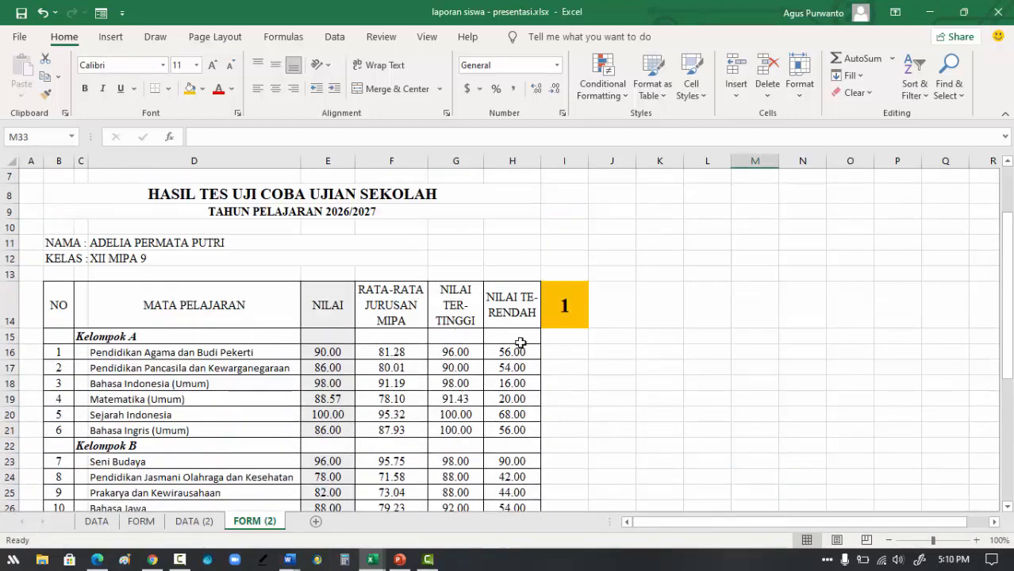
pyautogui.click(391, 349)
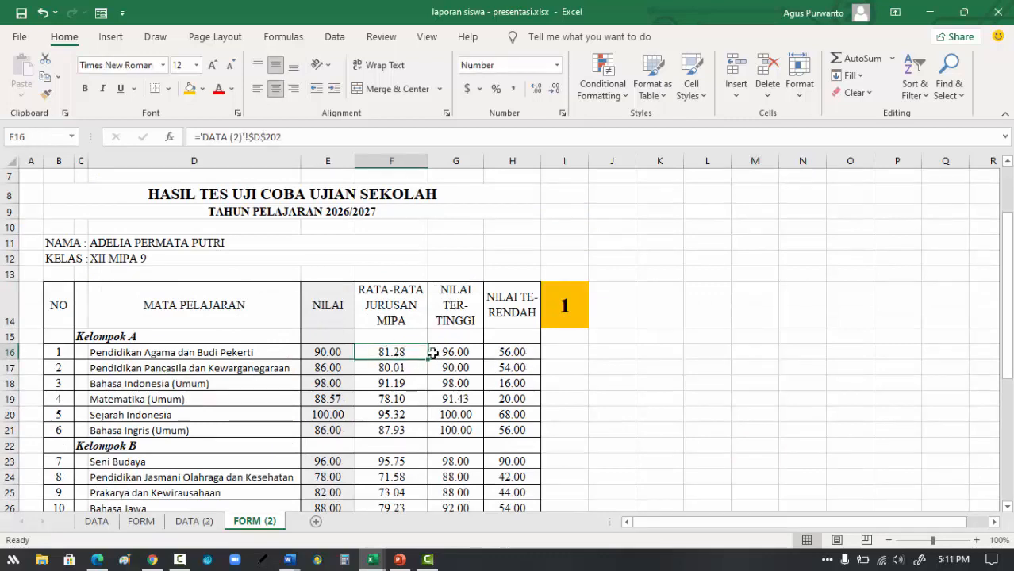
pyautogui.click(448, 353)
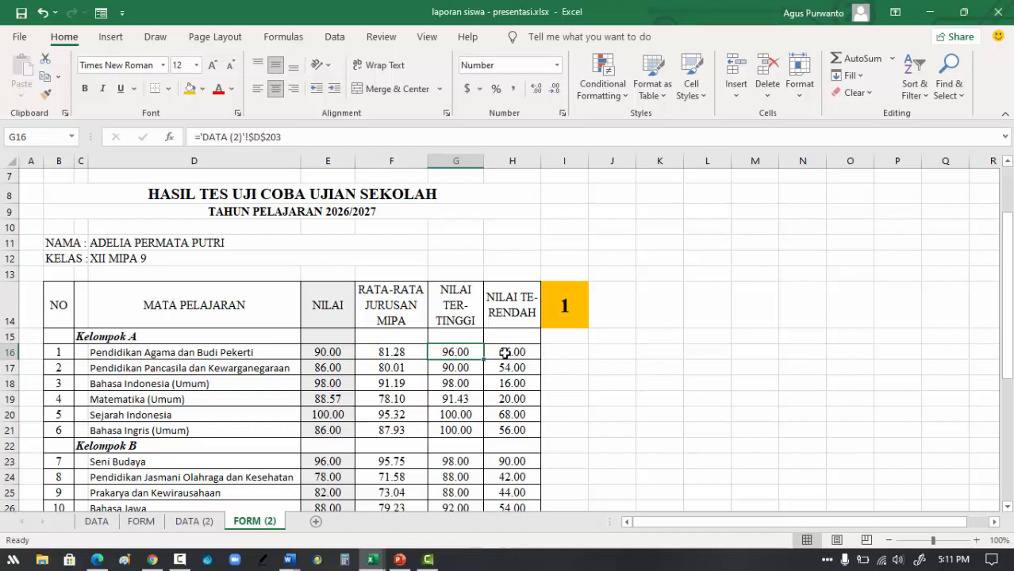
pyautogui.click(504, 353)
pyautogui.click(402, 373)
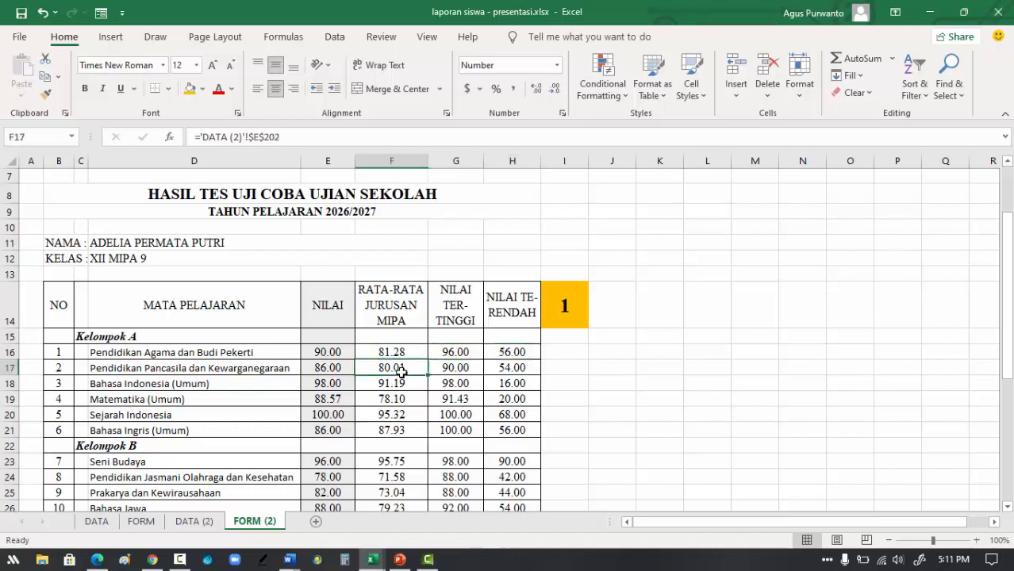
pyautogui.click(404, 384)
pyautogui.click(405, 399)
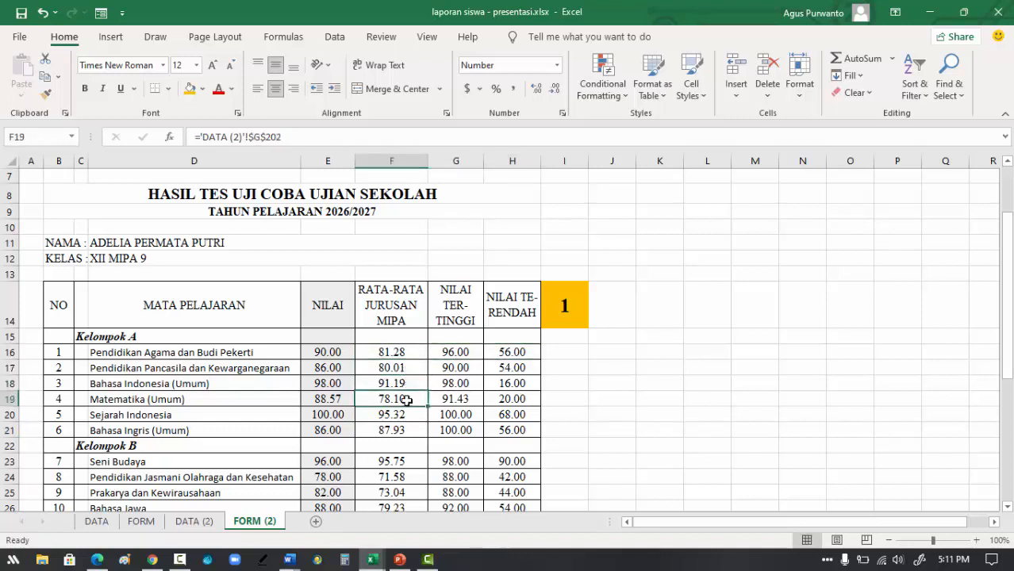
pyautogui.click(406, 414)
pyautogui.click(405, 428)
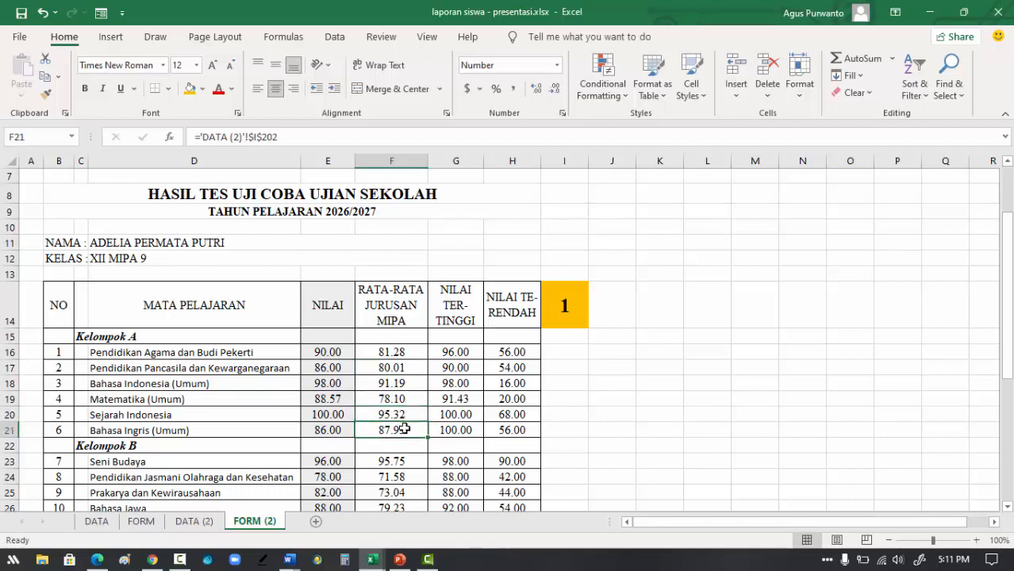
pyautogui.scroll(-2, 404, 428)
pyautogui.click(412, 395)
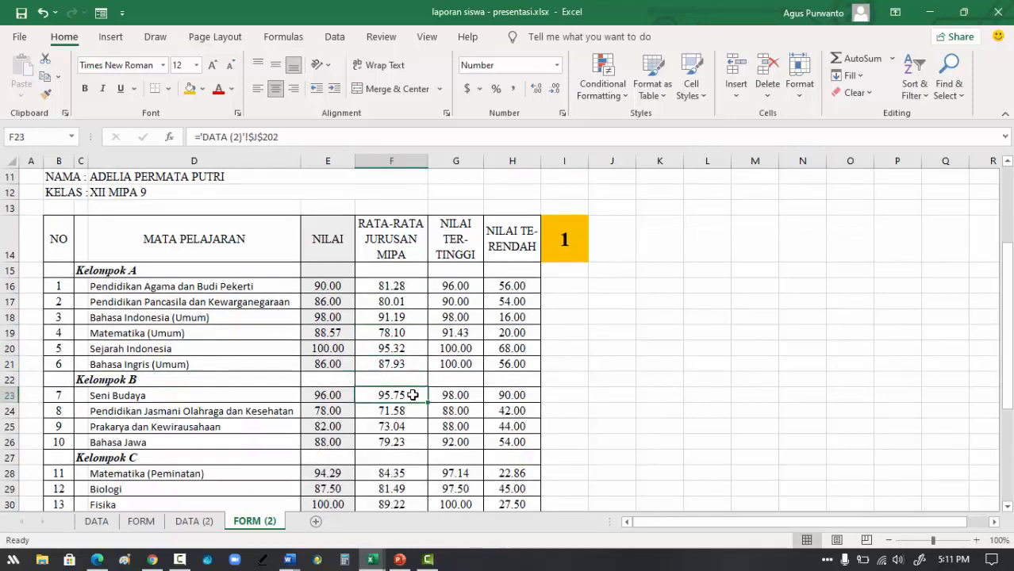
pyautogui.scroll(-3, 569, 378)
# - Fill the RATA-RATA formula from E33 across F33:H33 for the average, highest and lowest score columns
pyautogui.click(671, 327)
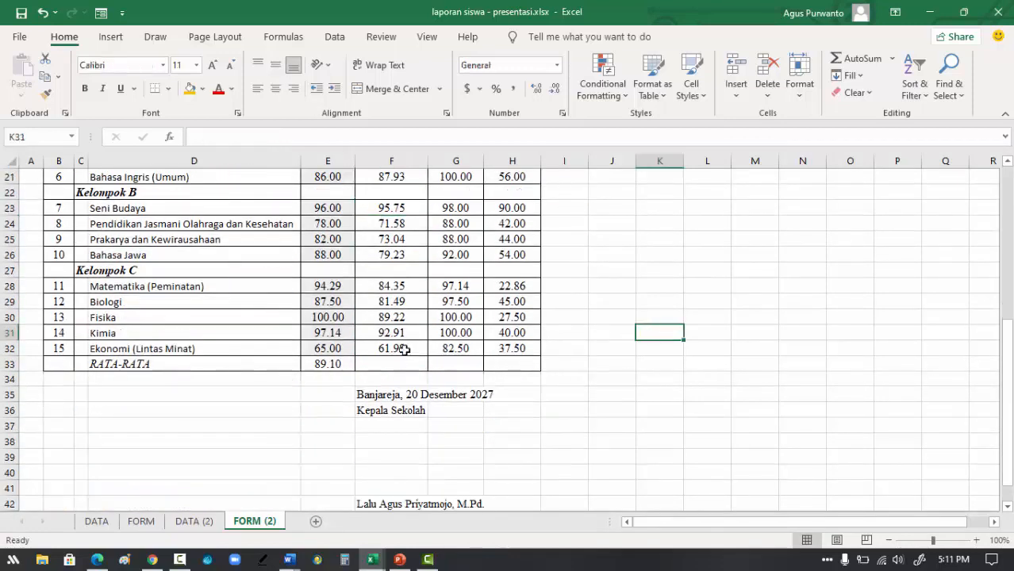
pyautogui.click(342, 364)
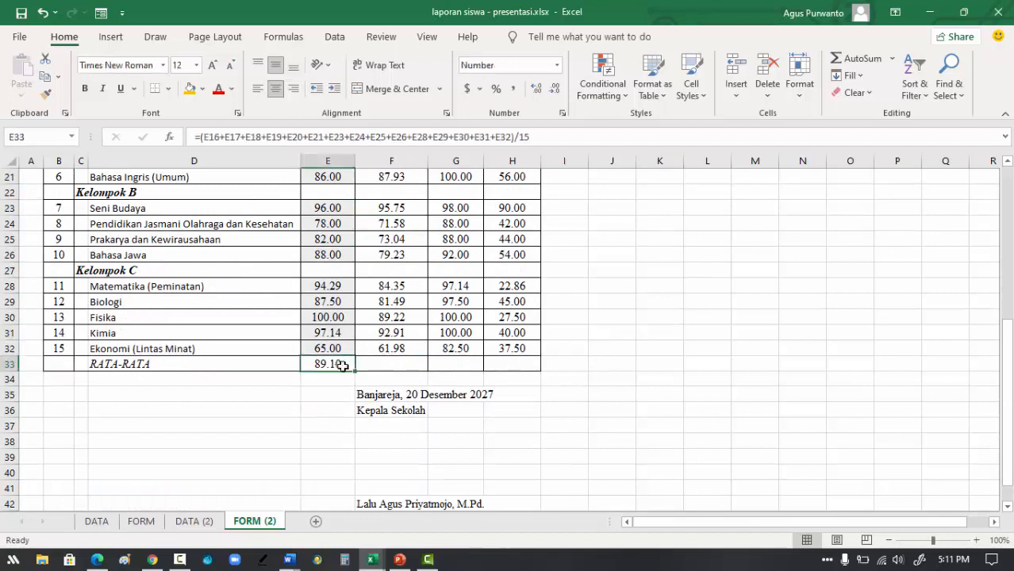
pyautogui.moveTo(355, 372); pyautogui.dragTo(523, 369)
pyautogui.click(654, 346)
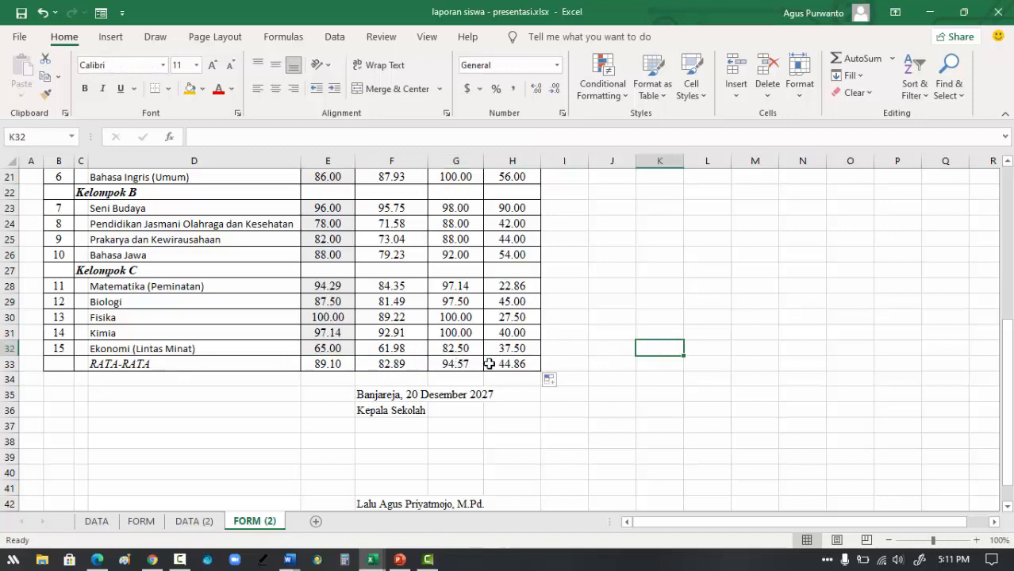
# - Start a Save As copy of the report in the Documents folder, naming it with the student's first name followed by XII MIPA 9
pyautogui.scroll(7, 596, 364)
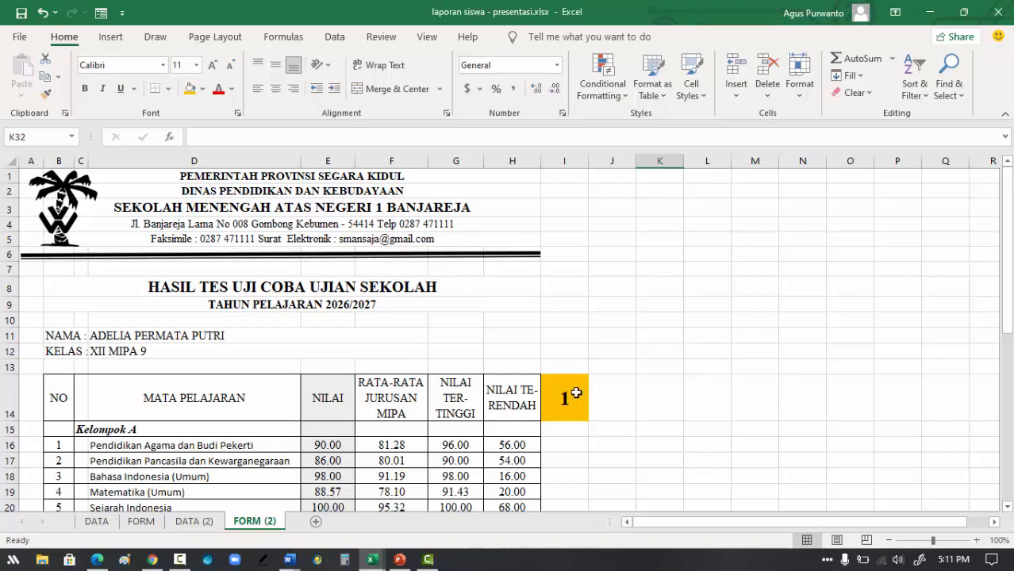
pyautogui.click(20, 37)
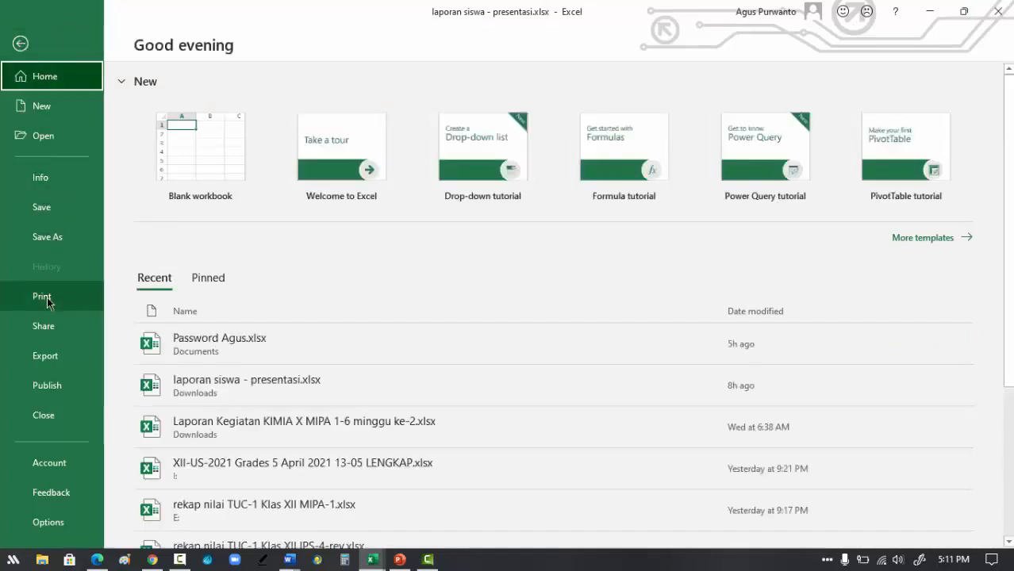
pyautogui.click(55, 239)
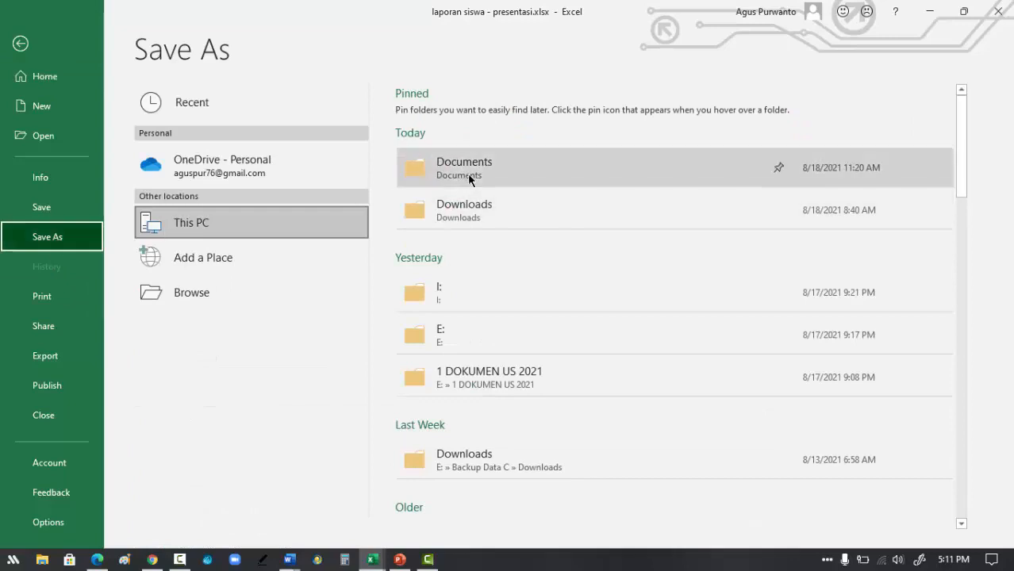
pyautogui.click(468, 173)
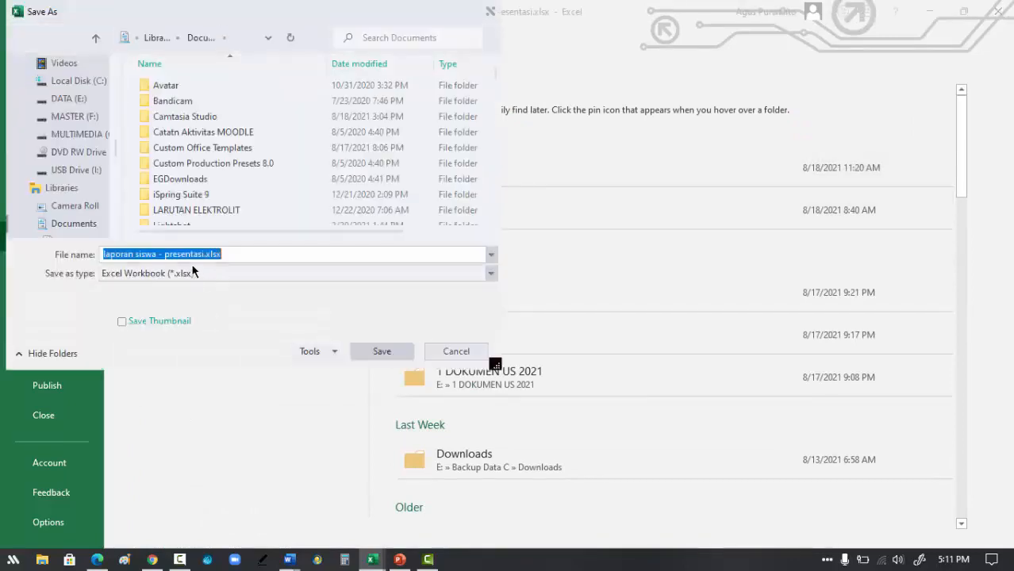
pyautogui.write('A')
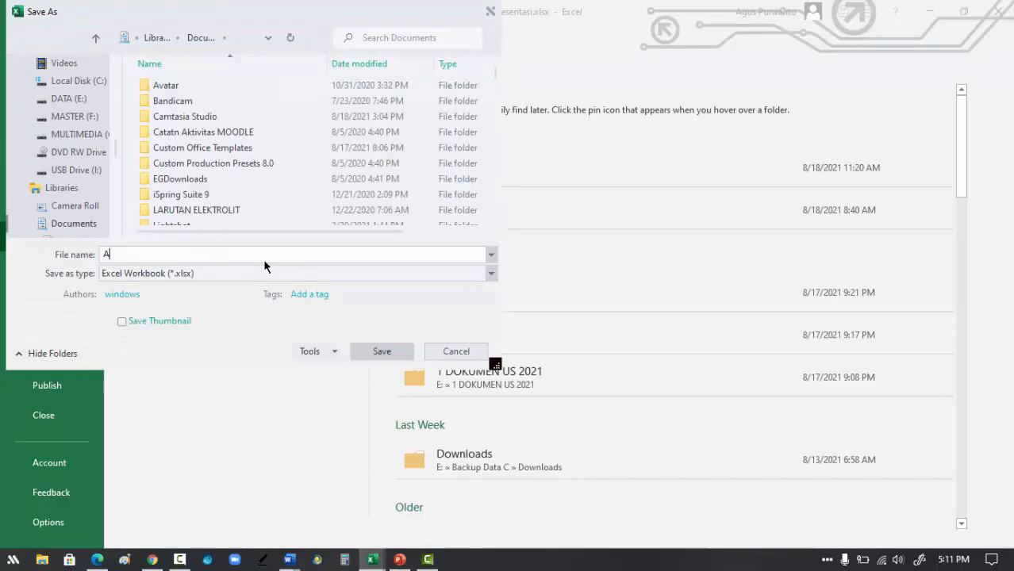
pyautogui.write('DELIA X')
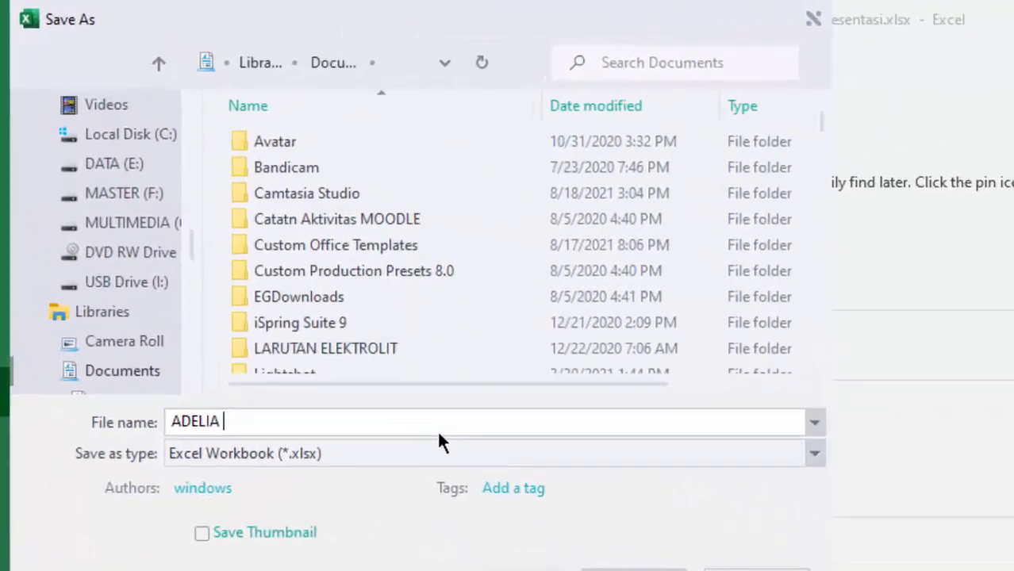
pyautogui.write('II MIP')
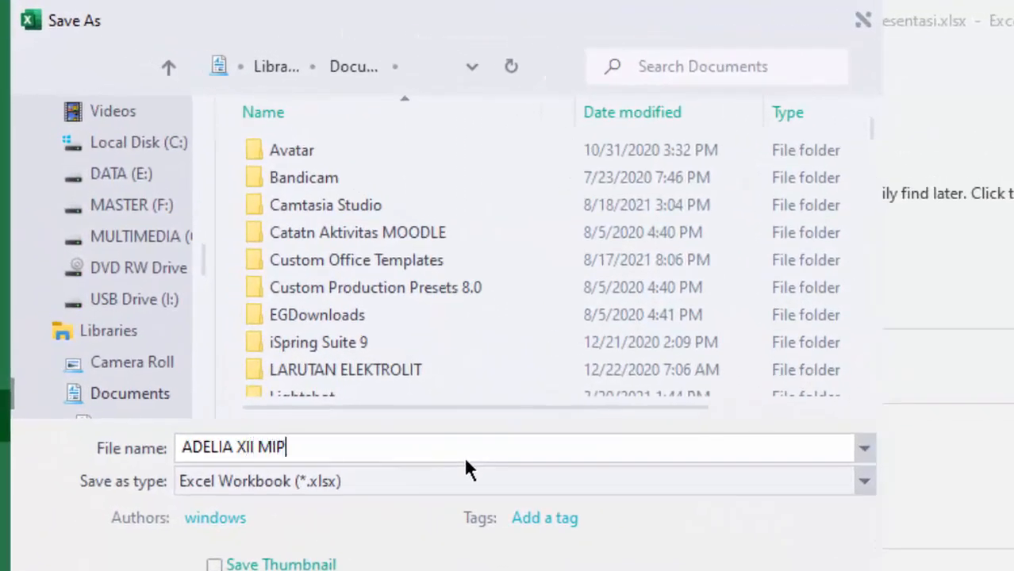
pyautogui.write('A 9')
# - Save the report as a PDF file and look over the published document's score table and header
pyautogui.click(470, 487)
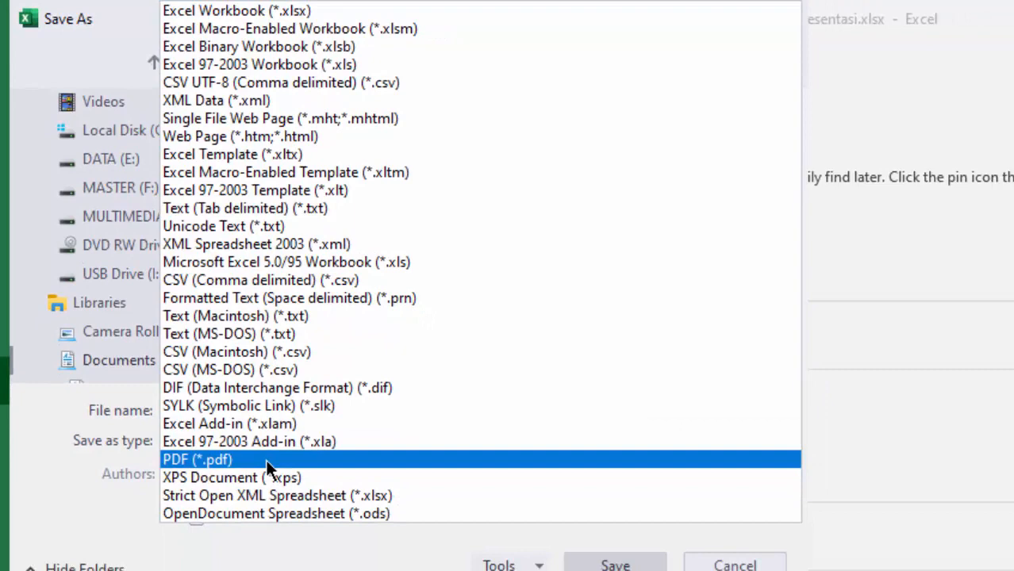
pyautogui.click(291, 502)
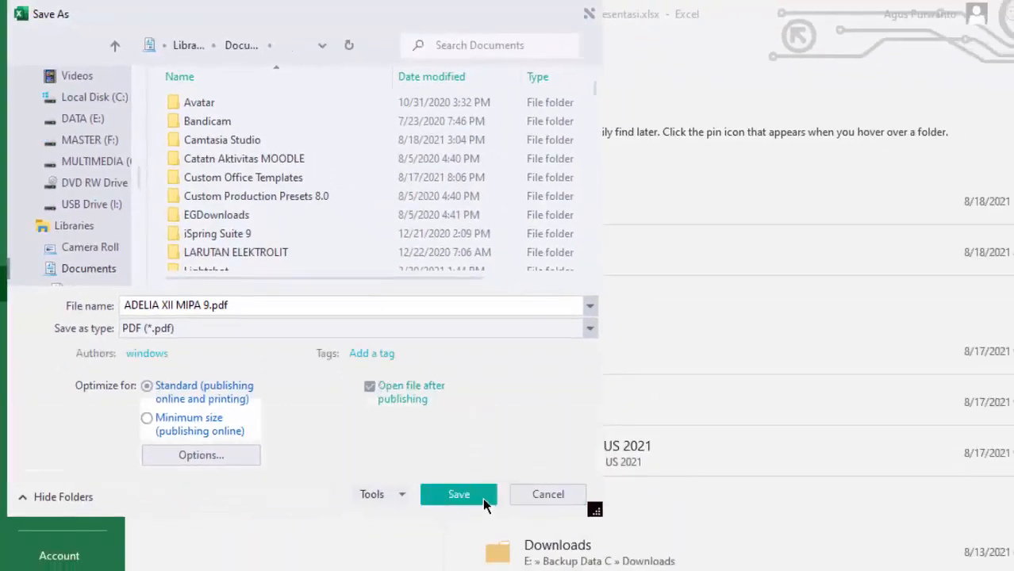
pyautogui.click(480, 495)
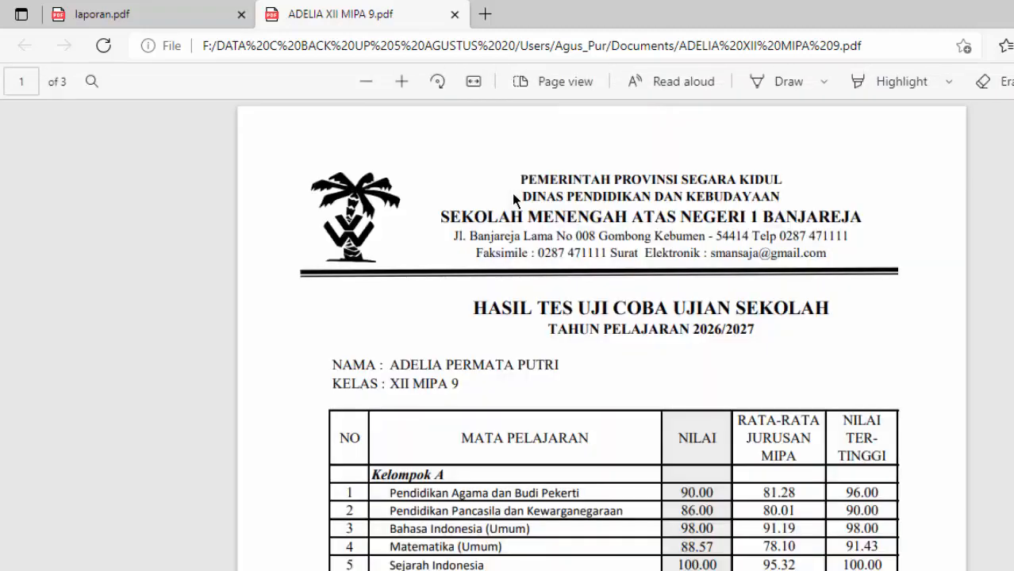
pyautogui.scroll(-6, 795, 404)
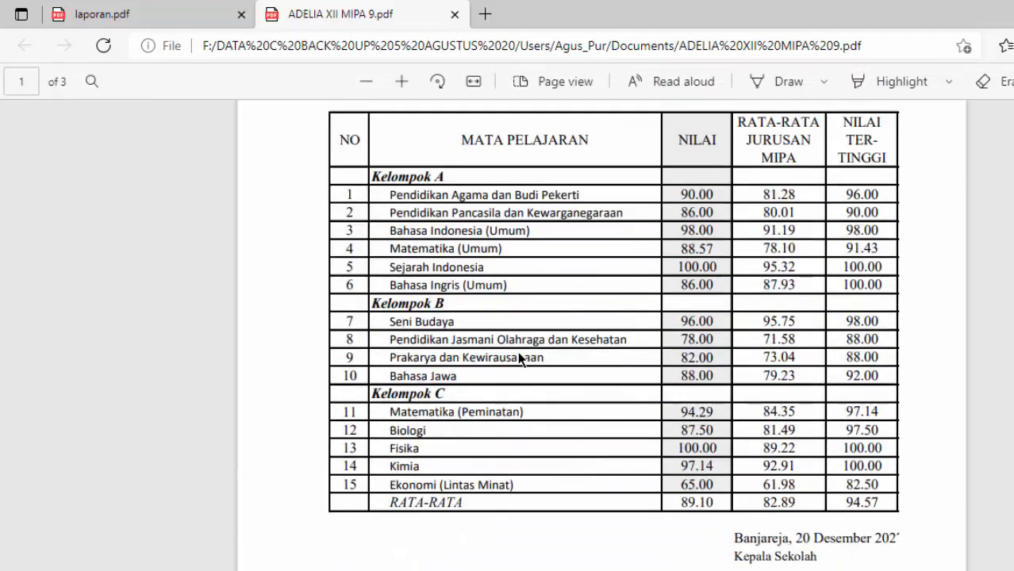
pyautogui.scroll(6, 804, 440)
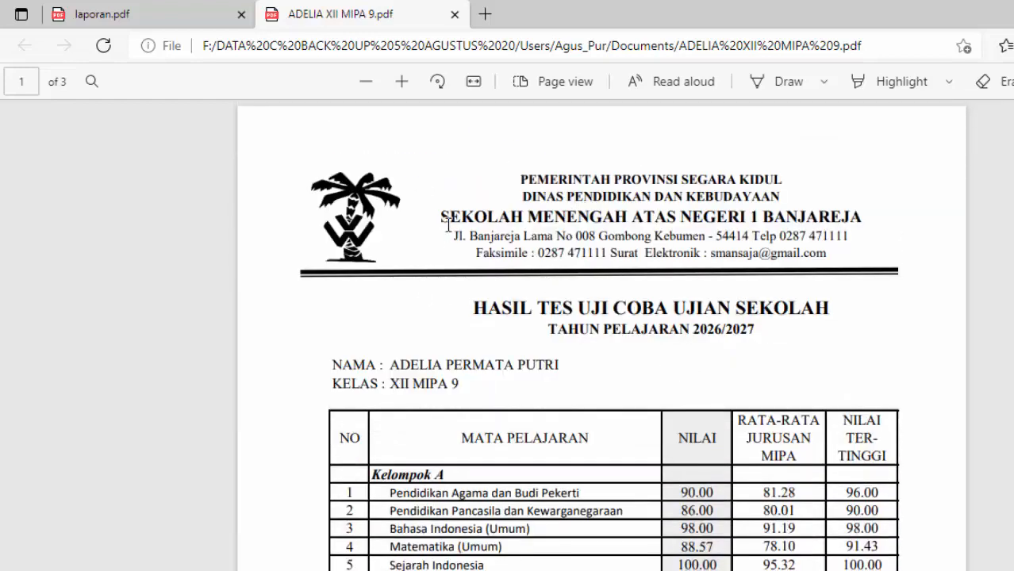
# - Switch back to Excel and set the student number in I14 of FORM (2) to 2
pyautogui.hotkey('alt', 'Tab')
pyautogui.click(678, 478)
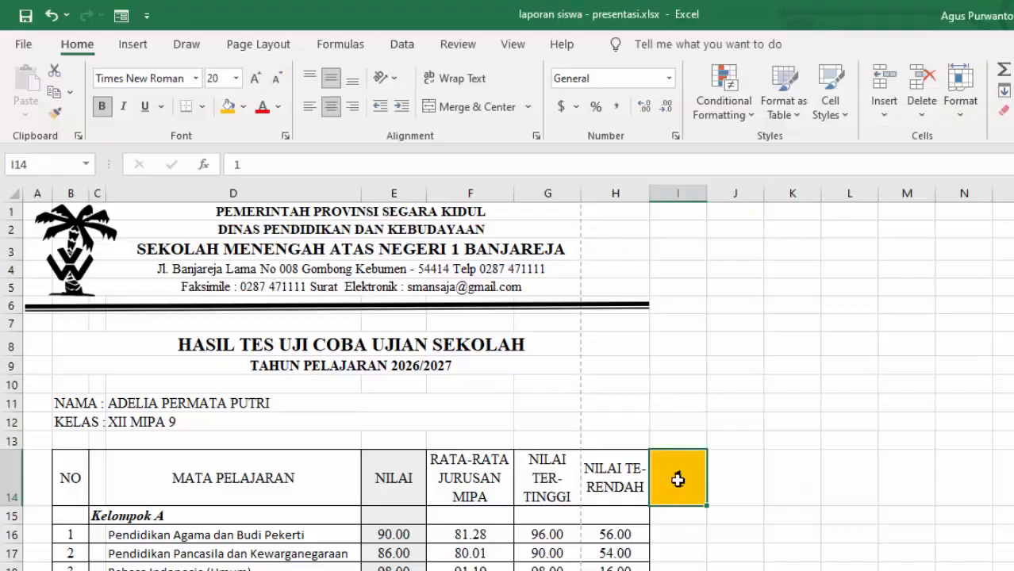
pyautogui.write('2')
pyautogui.click(755, 478)
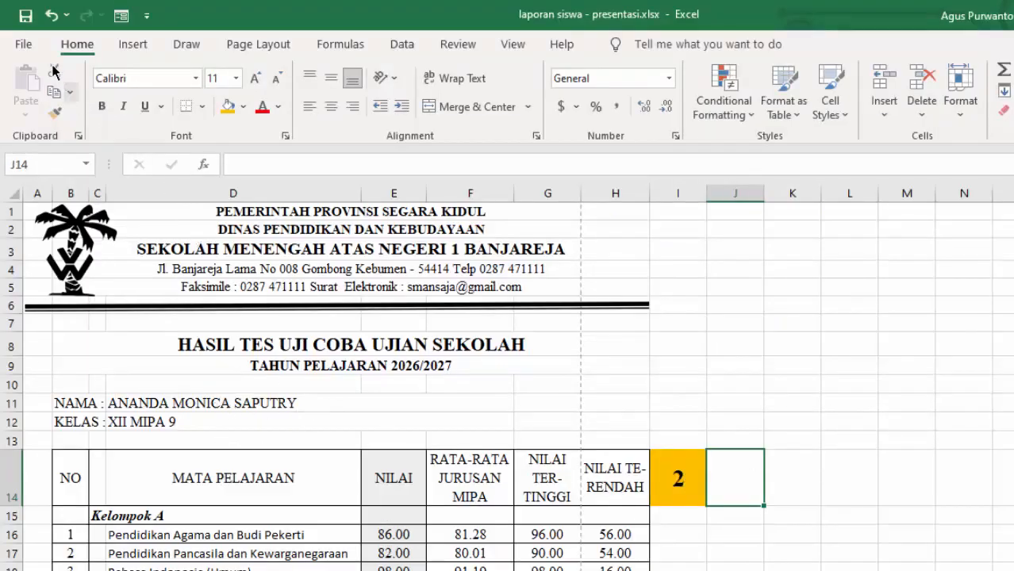
# - Save this student's report as a PDF in the Documents folder, named with the student's middle name plus "- XII MIPA 9", and view the published file
pyautogui.click(24, 44)
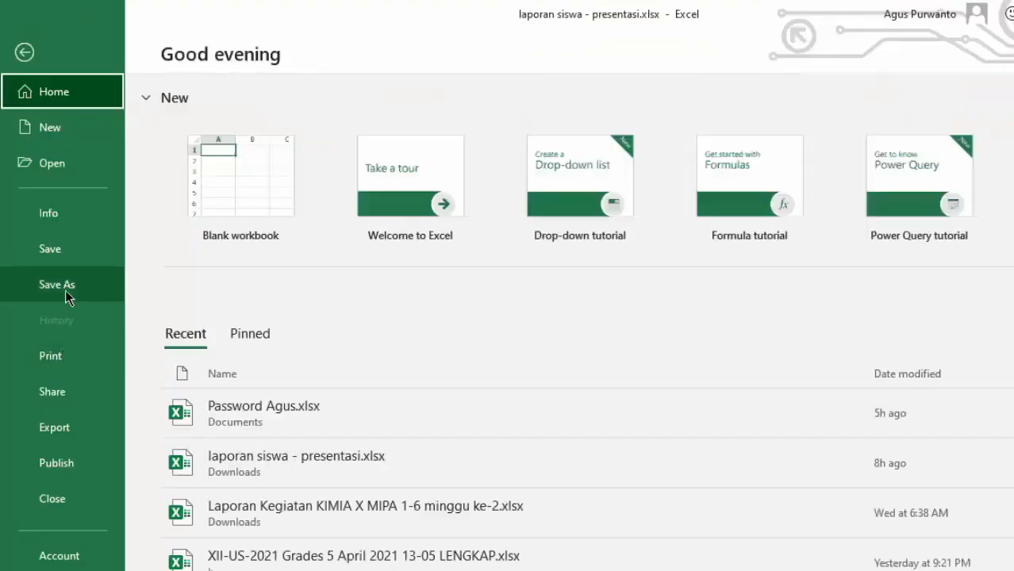
pyautogui.click(61, 288)
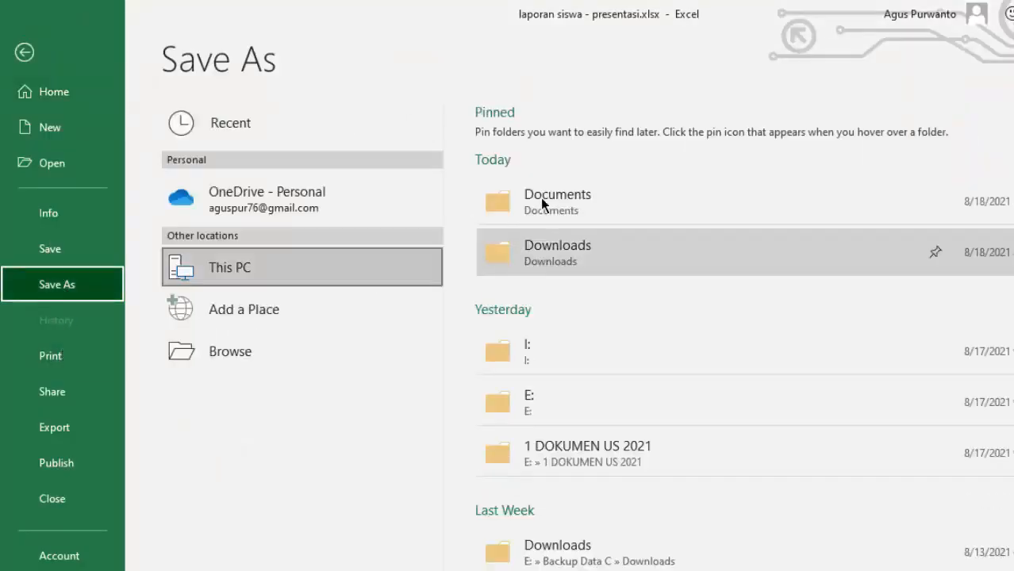
pyautogui.click(542, 199)
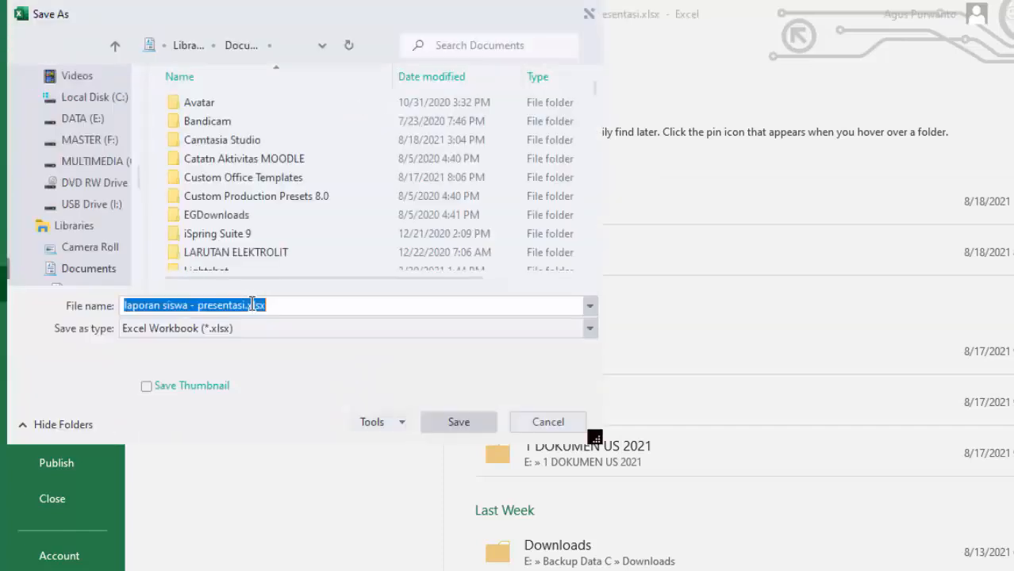
pyautogui.write('MONICA - XII MIPA 9')
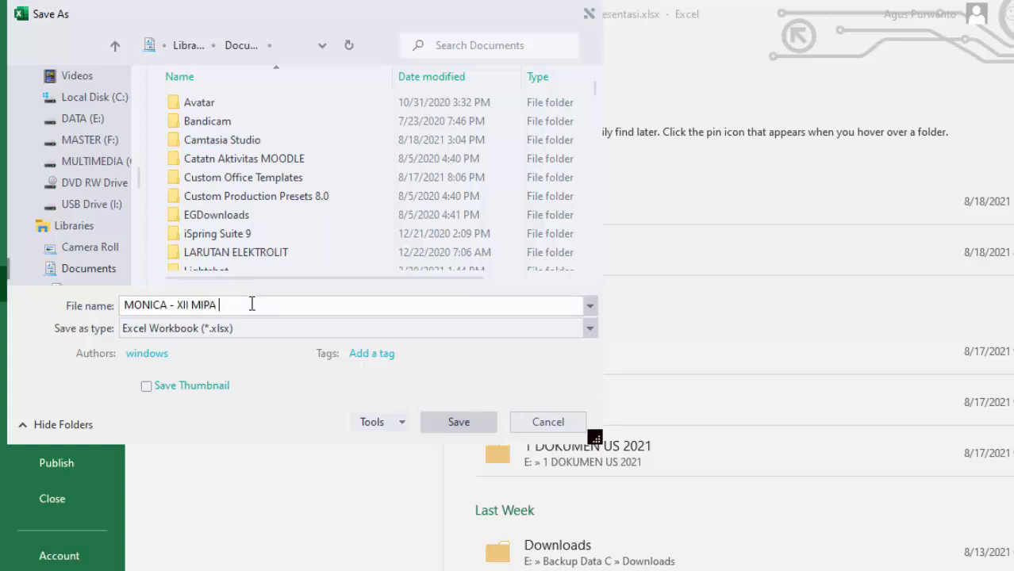
pyautogui.click(154, 332)
pyautogui.click(153, 342)
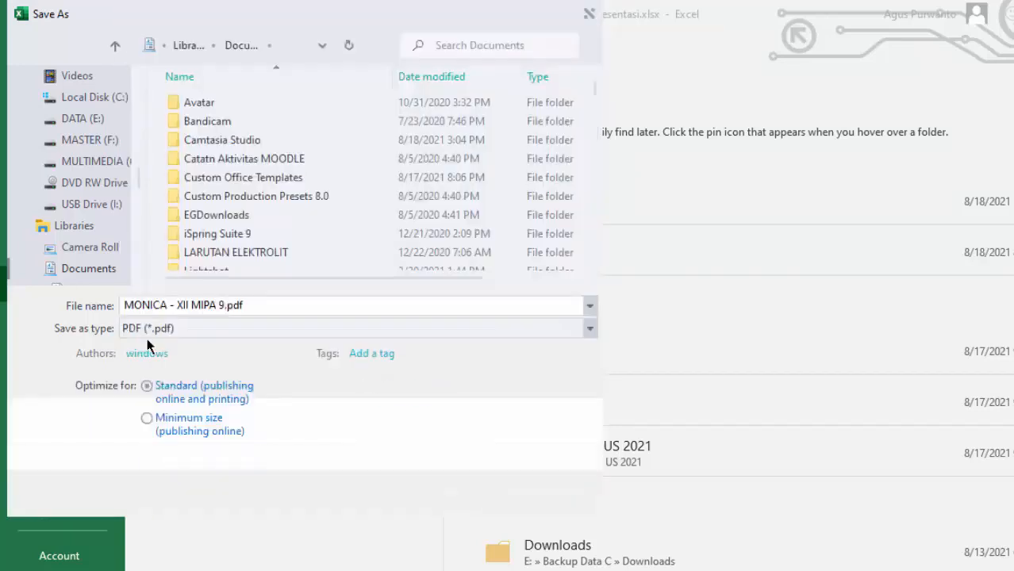
pyautogui.click(458, 494)
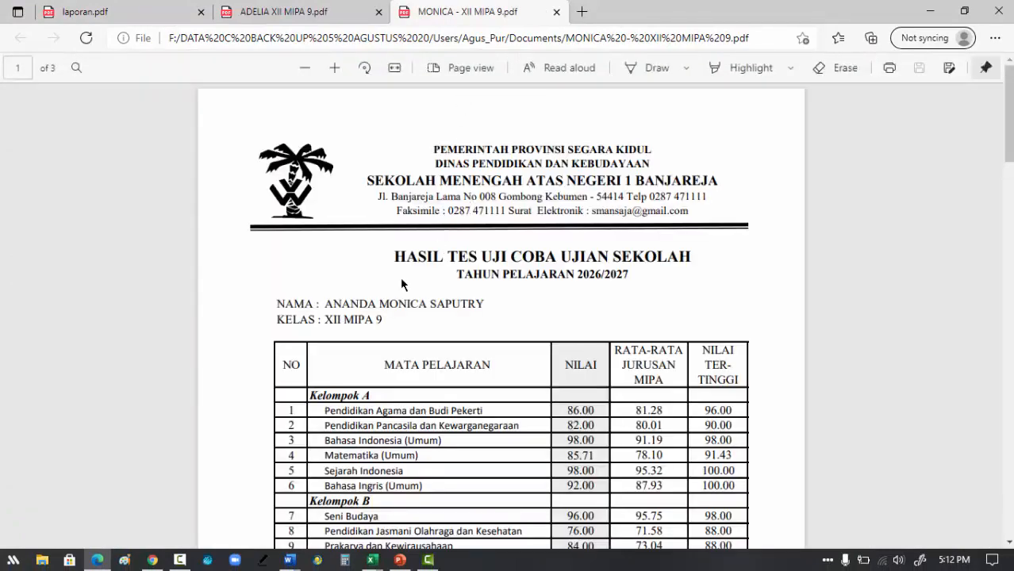
pyautogui.scroll(-1, 466, 292)
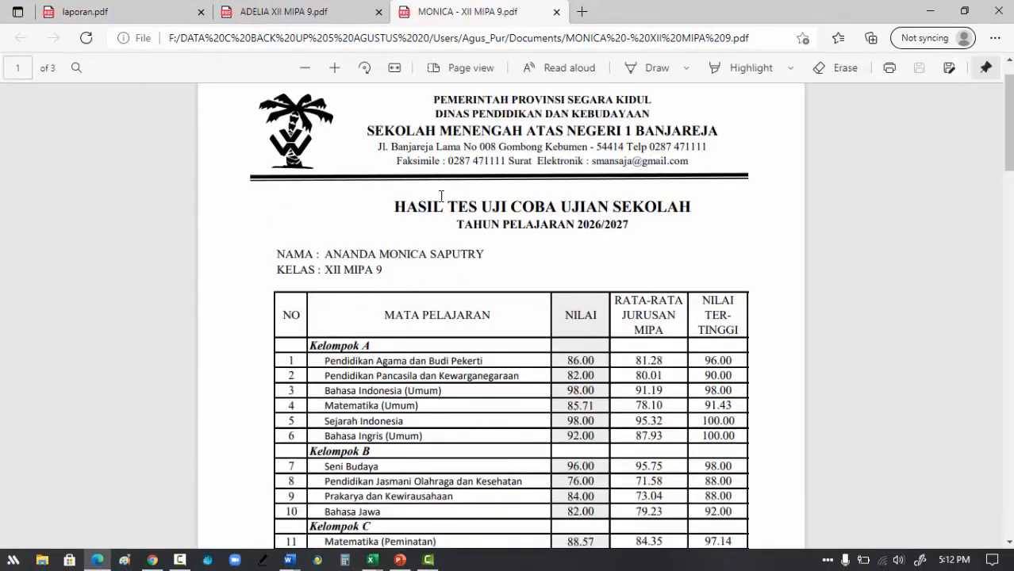